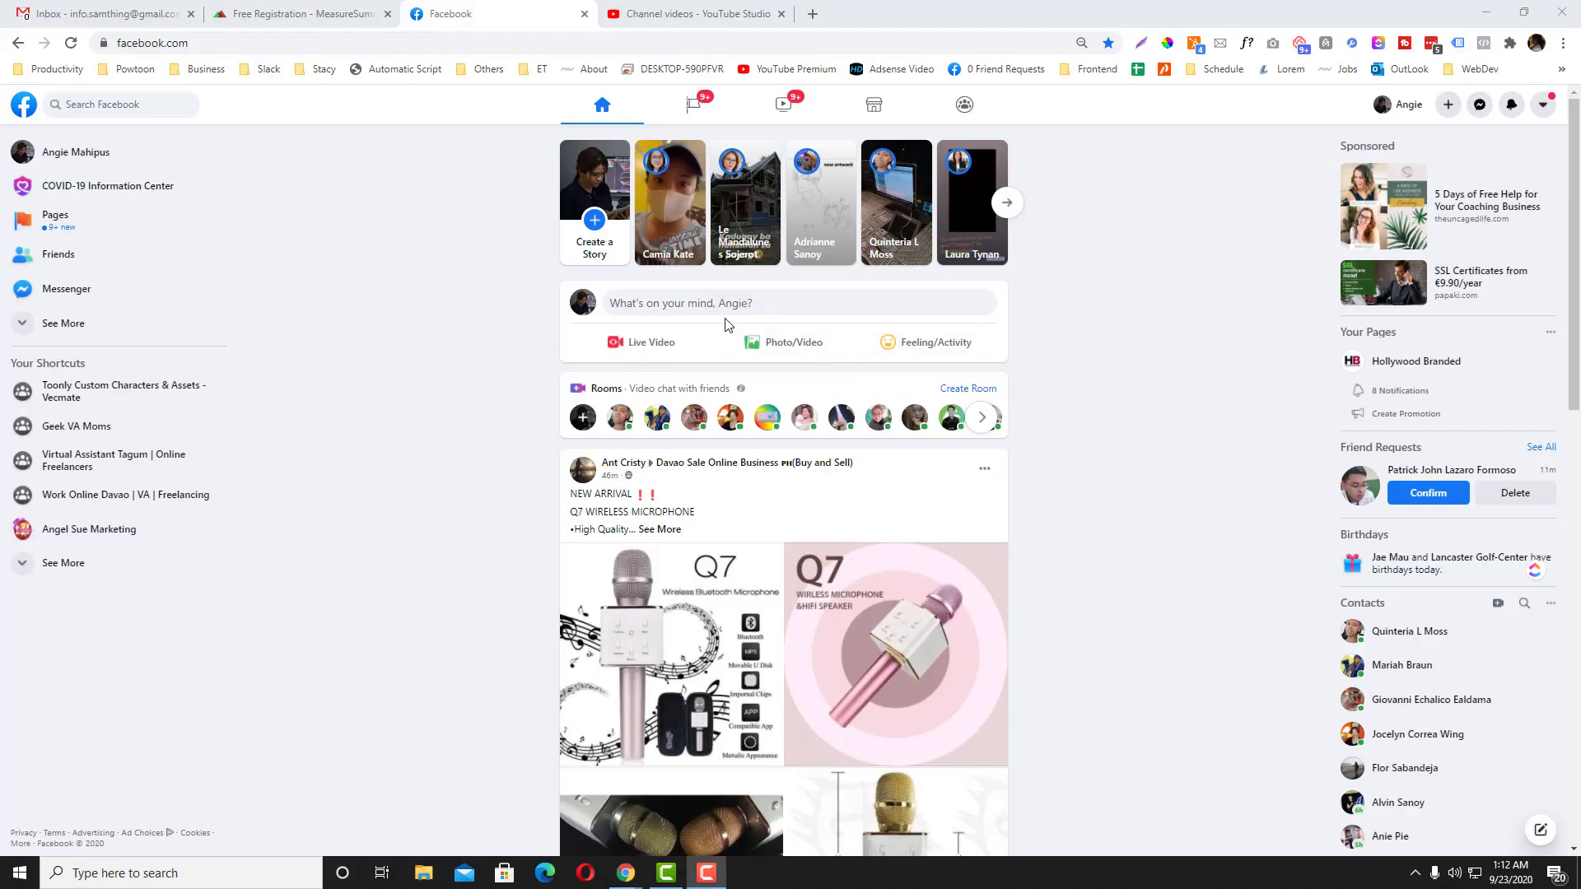
Step: Search Facebook for 'perfect' and open the Perfect cosmetics business page
left_click(154, 106)
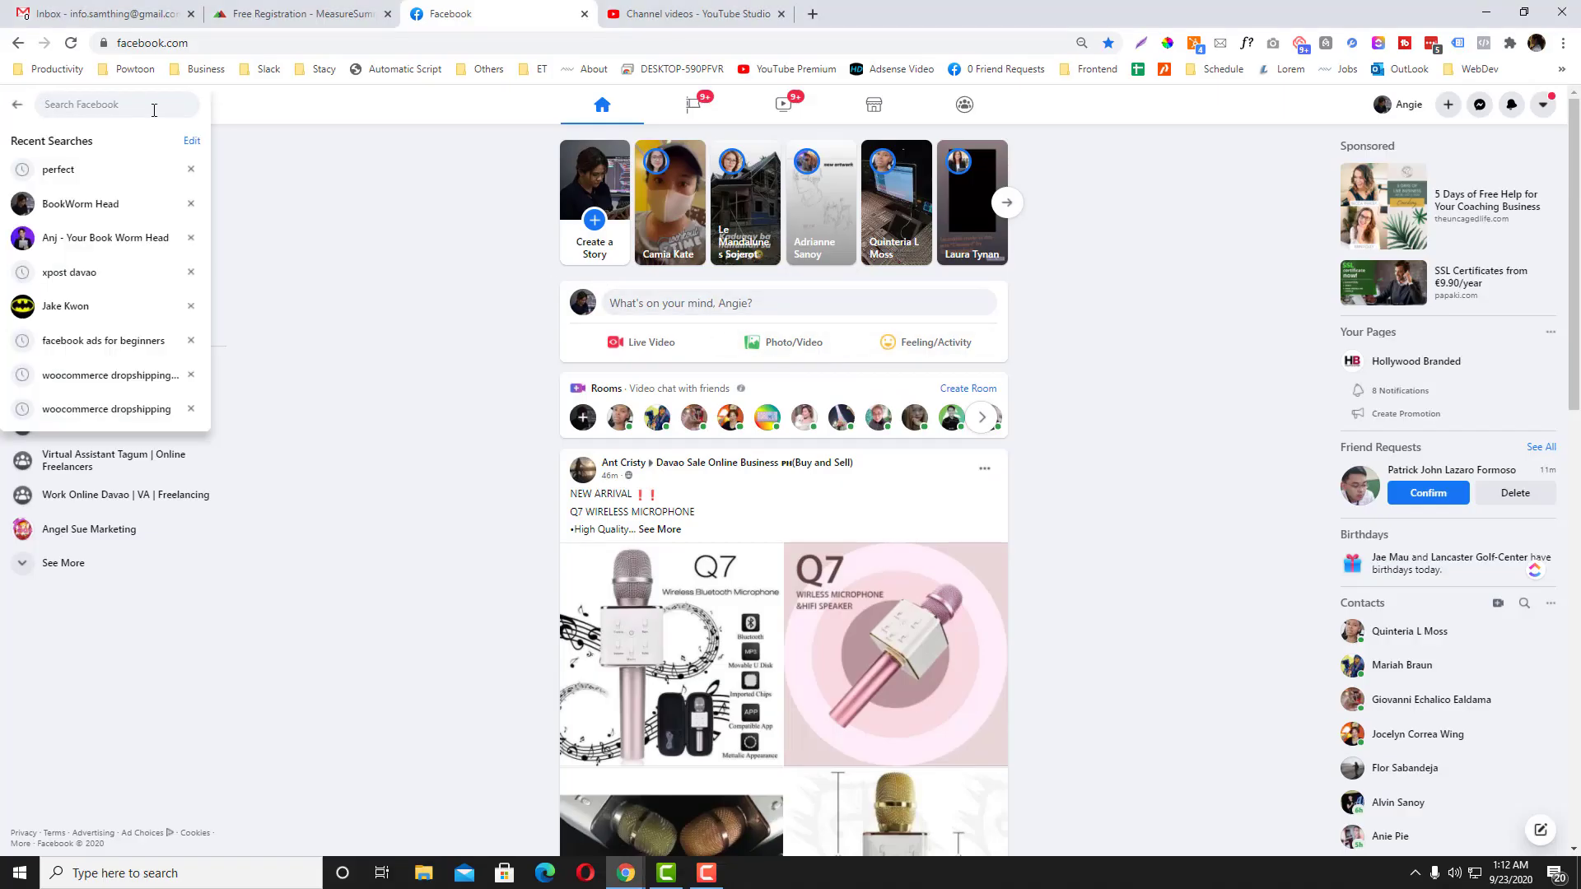
type("perfect")
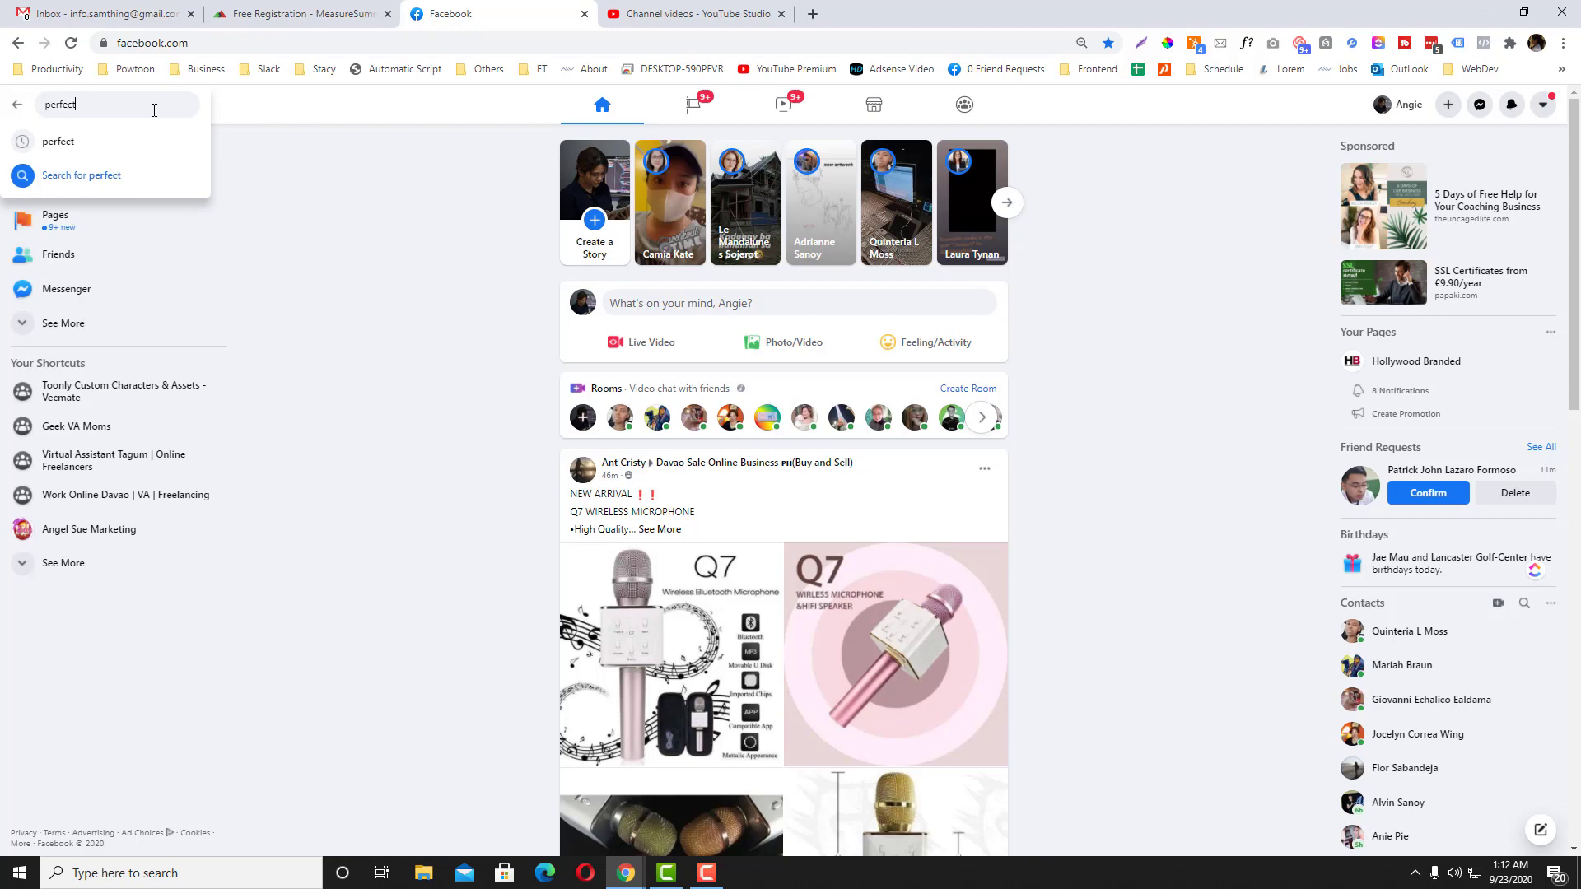
key("Return")
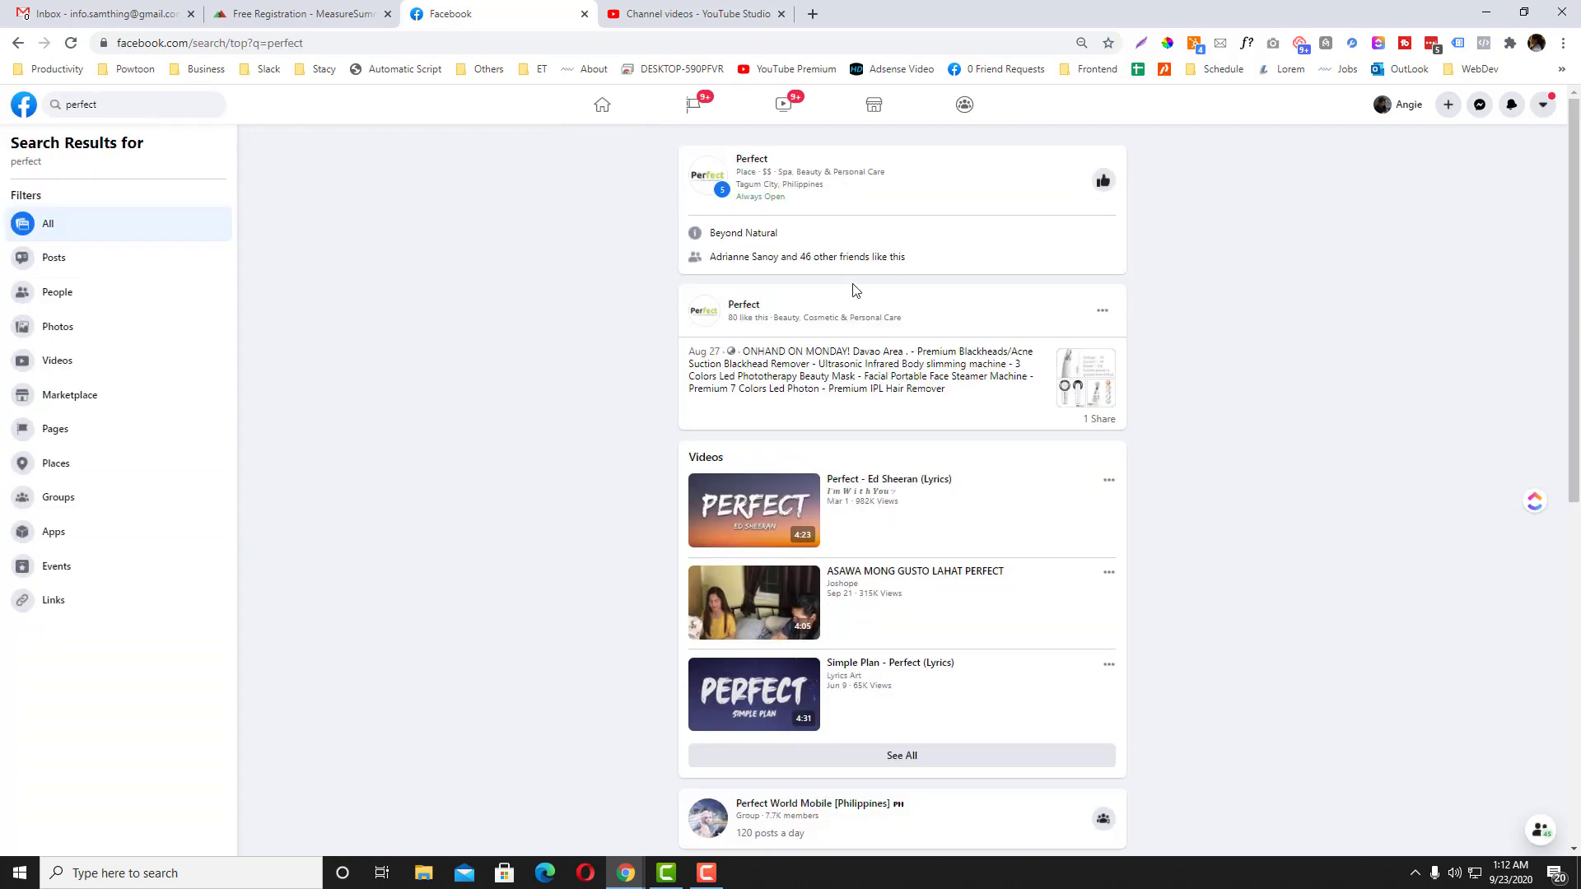
left_click(753, 167)
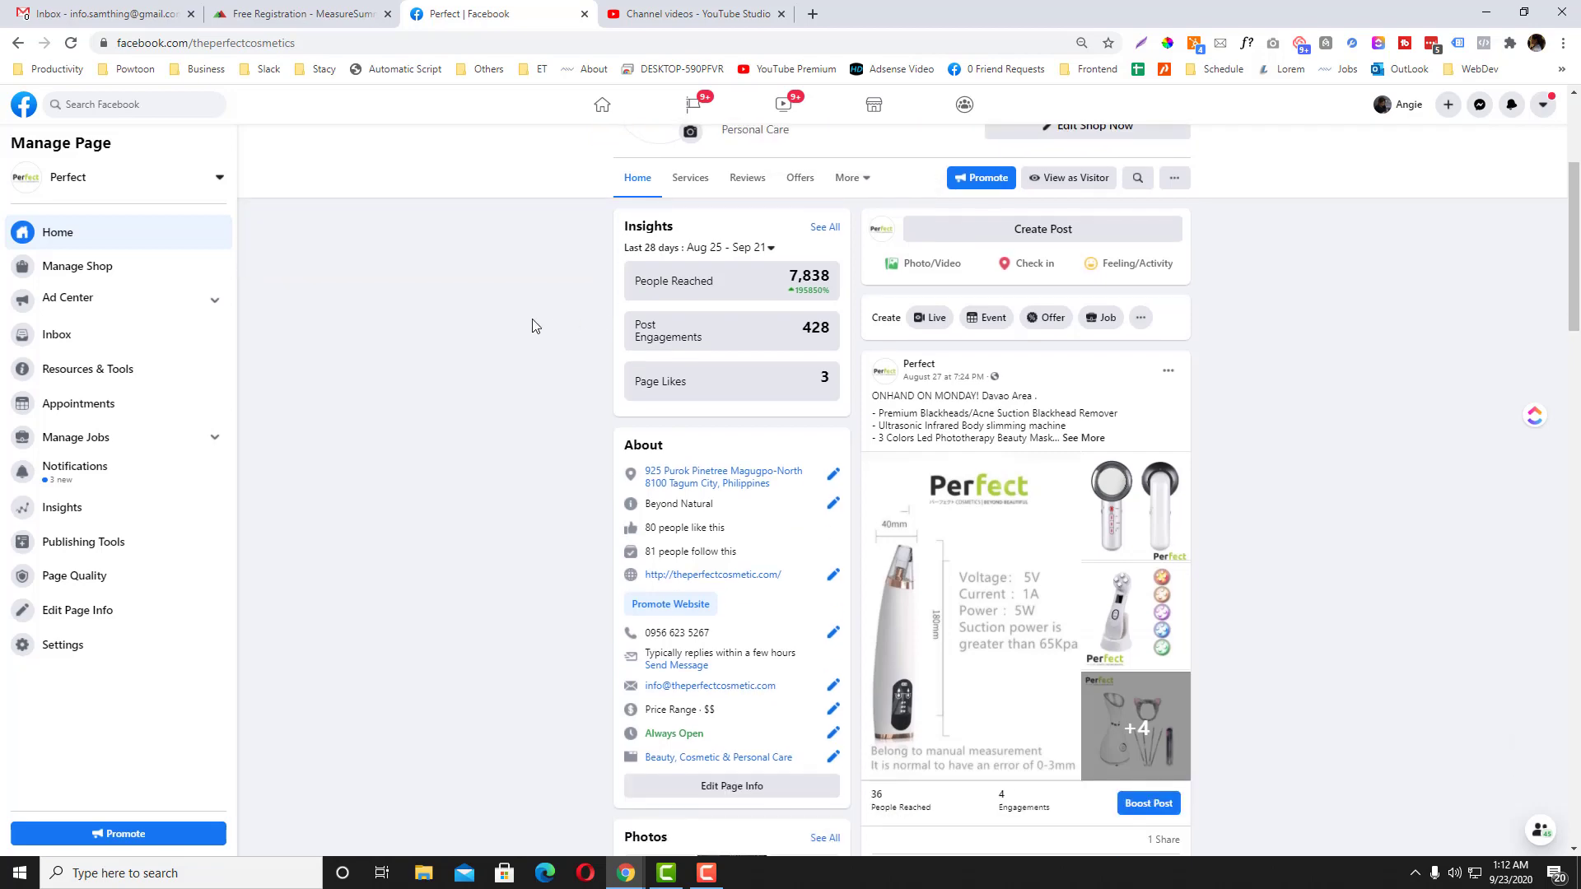
scroll(532, 325, "down", 1)
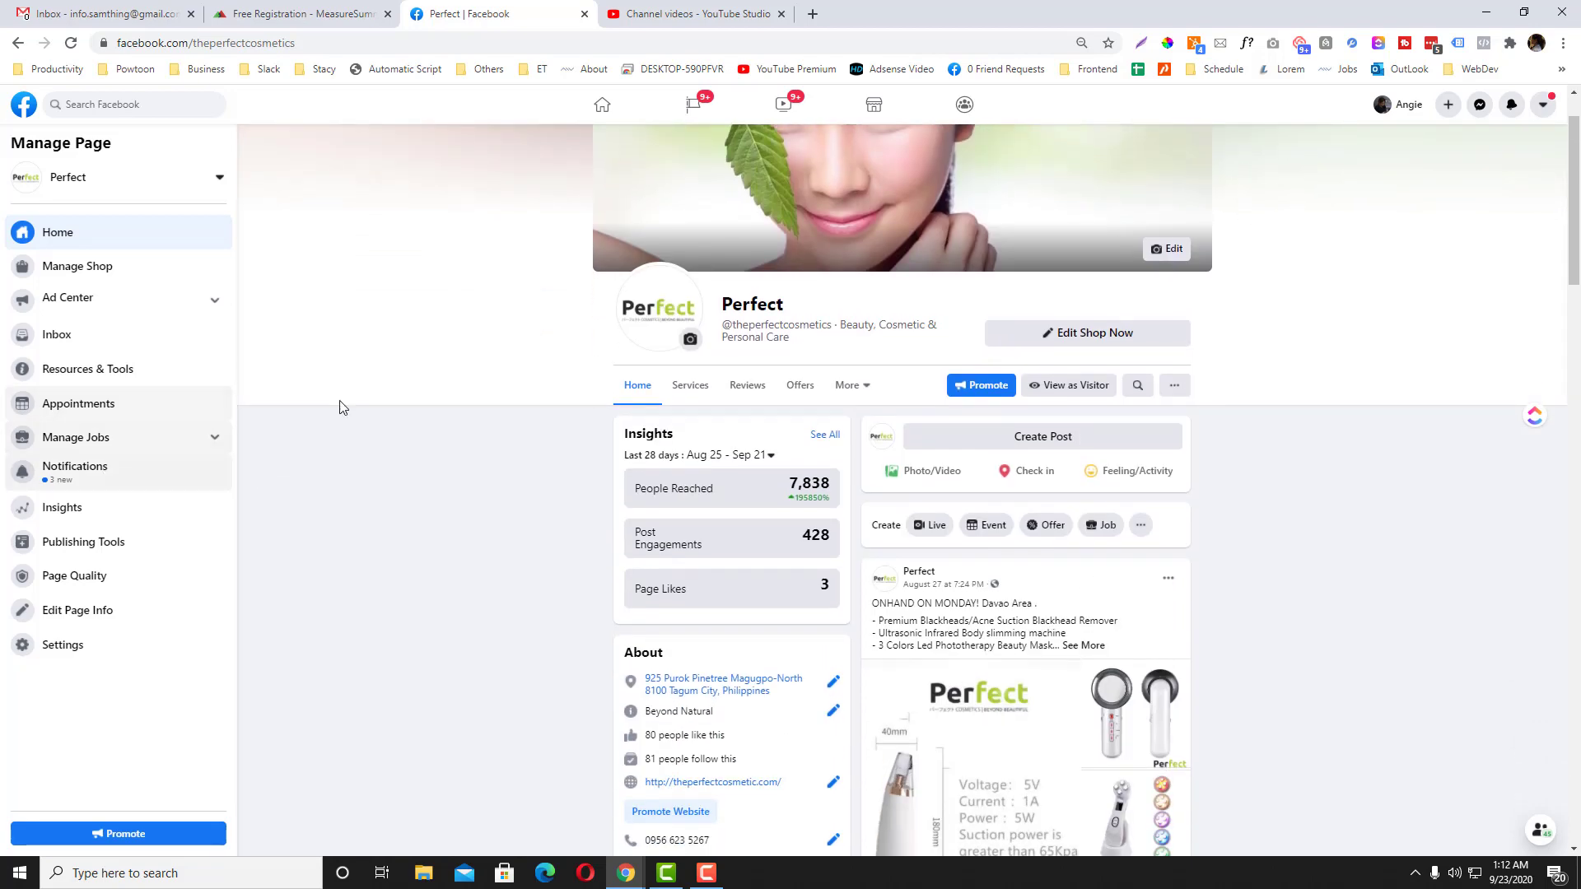
scroll(296, 503, "down", 1)
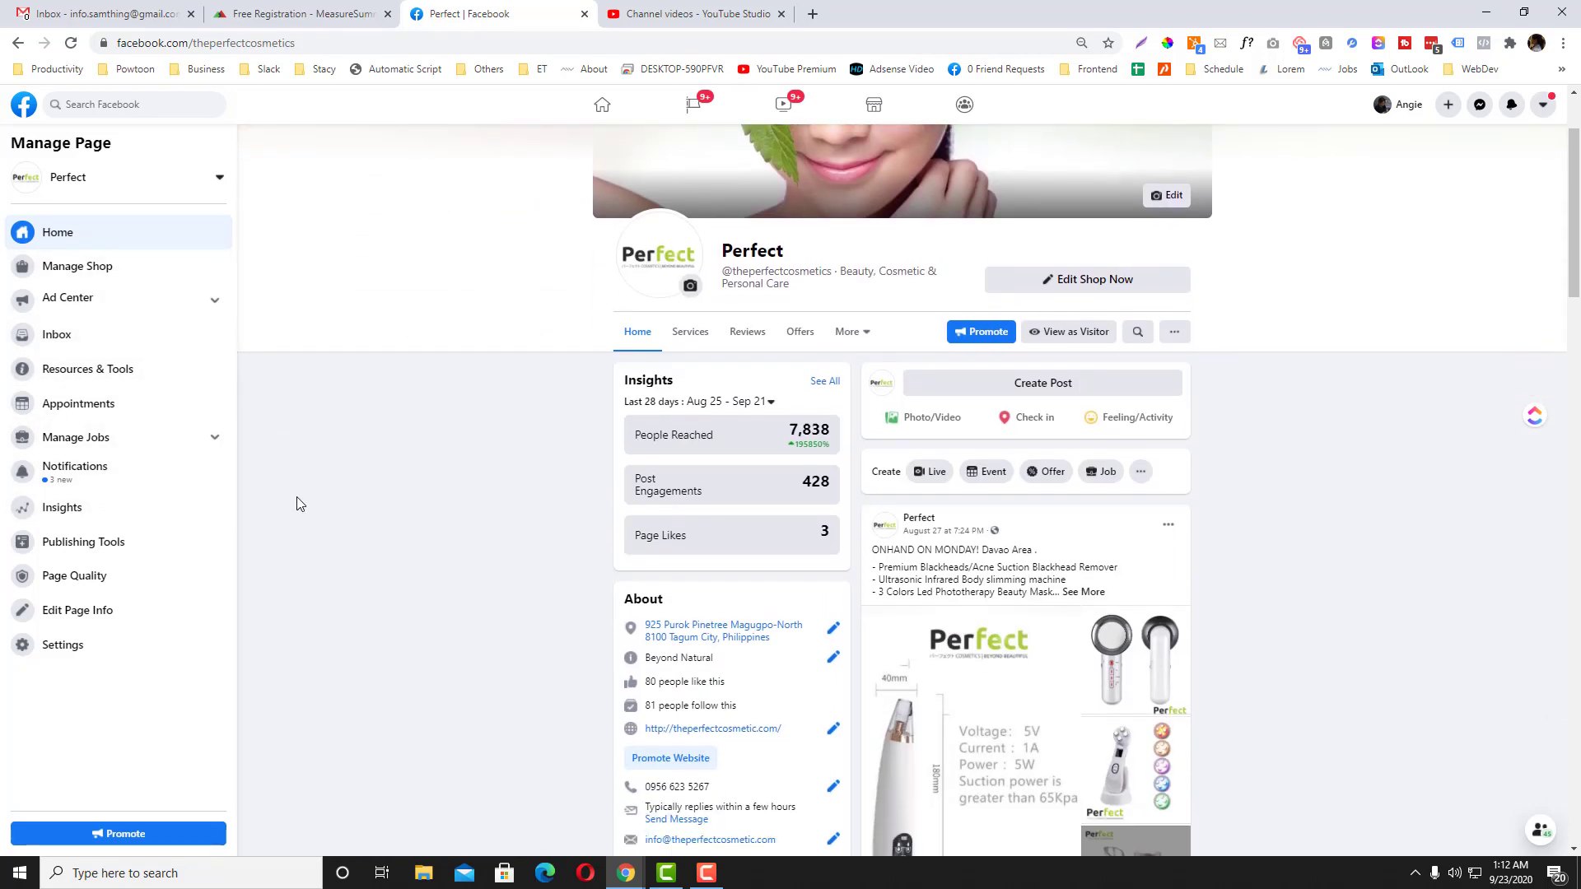
Step: Open the Perfect page's Page Roles settings and focus the new role field
left_click(113, 652)
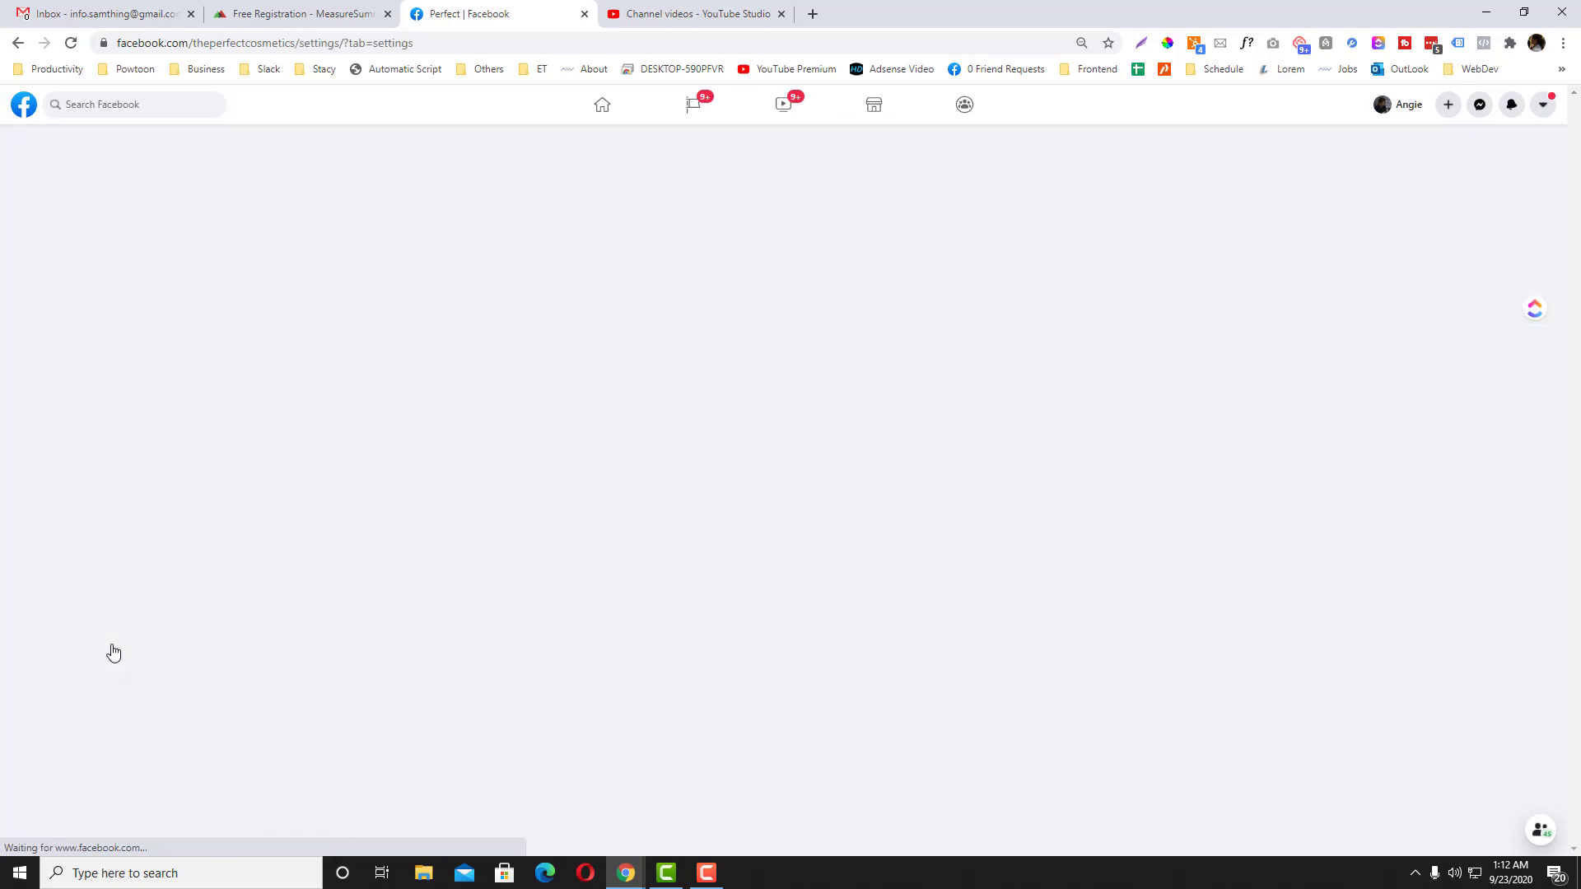
left_click(96, 440)
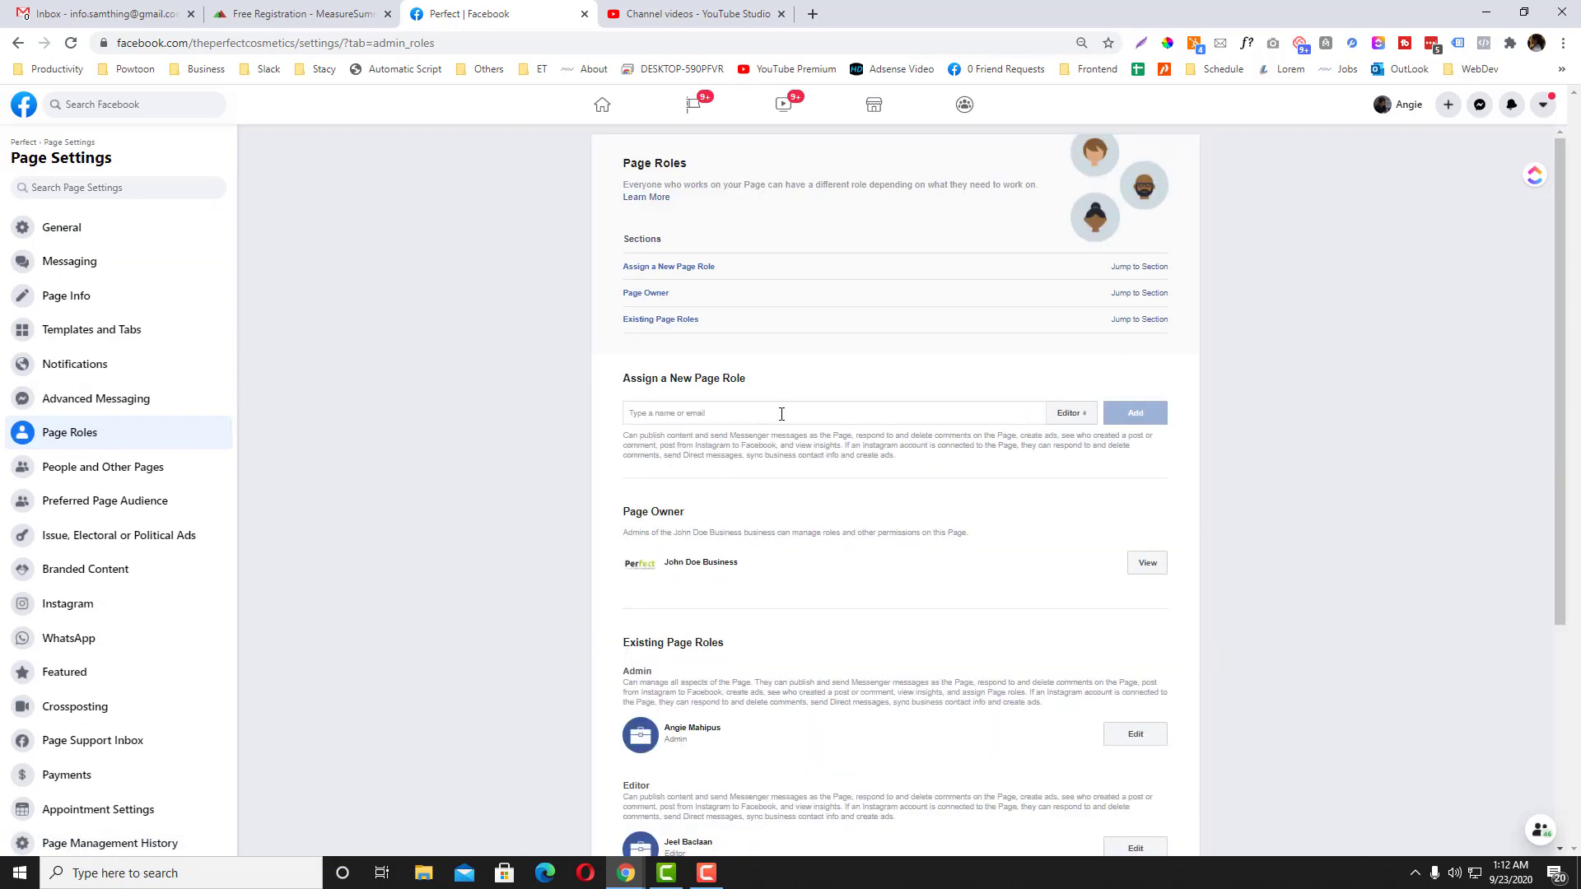
left_click(717, 412)
Step: Select the page's web address and switch to the incognito window's home feed
left_click_drag(299, 43, 136, 86)
mouse_move(626, 873)
left_click(712, 799)
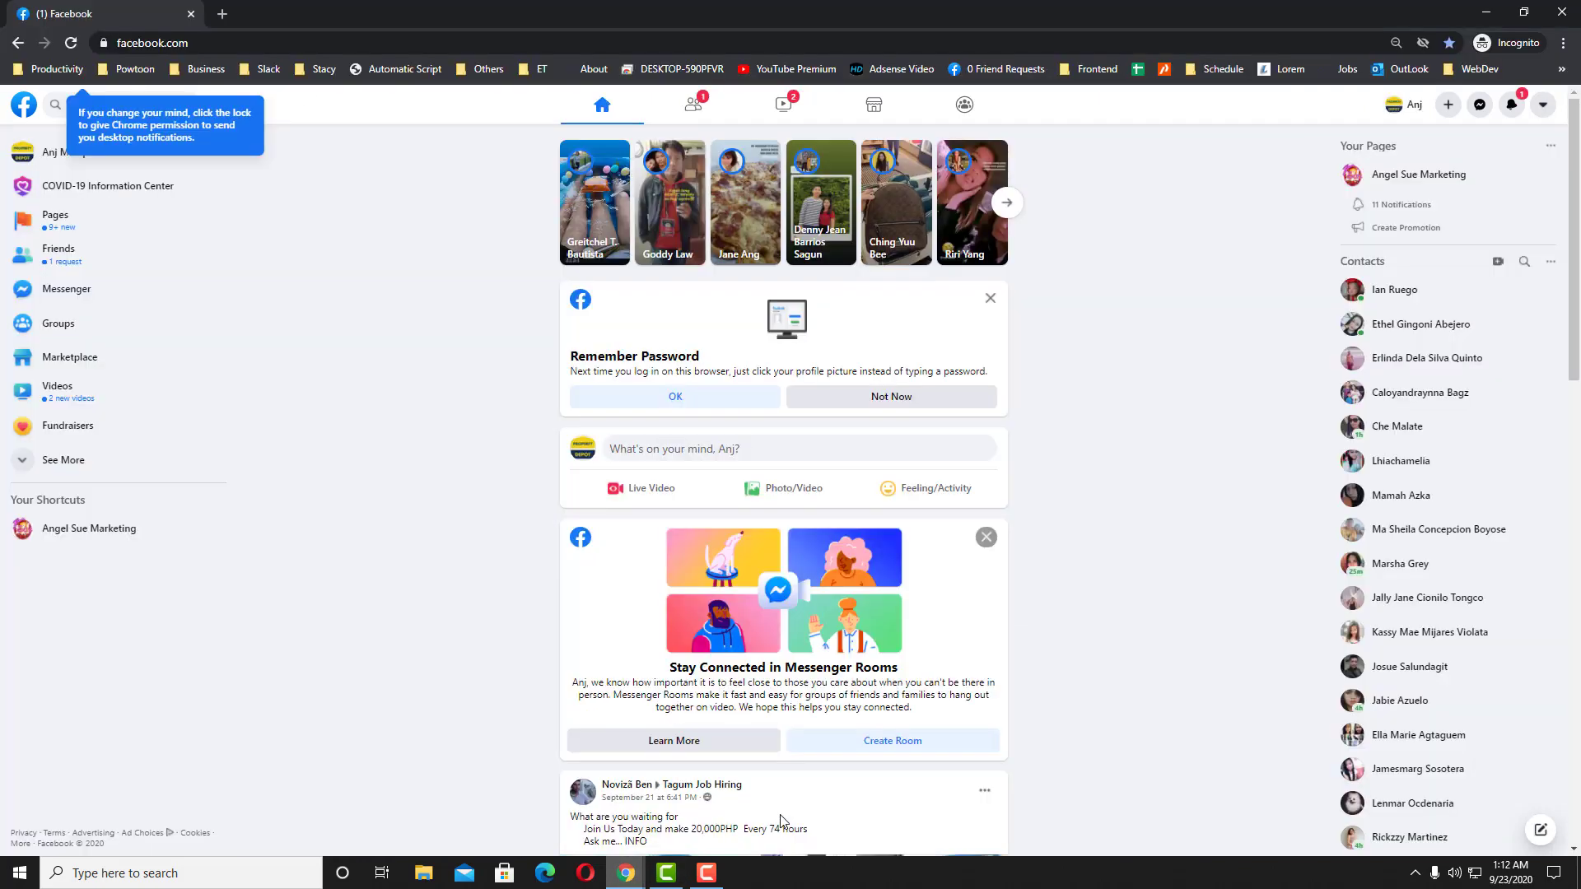
Step: Reload the feed and go to facebook.com/theperfectcosmetics in a new private tab
left_click(632, 111)
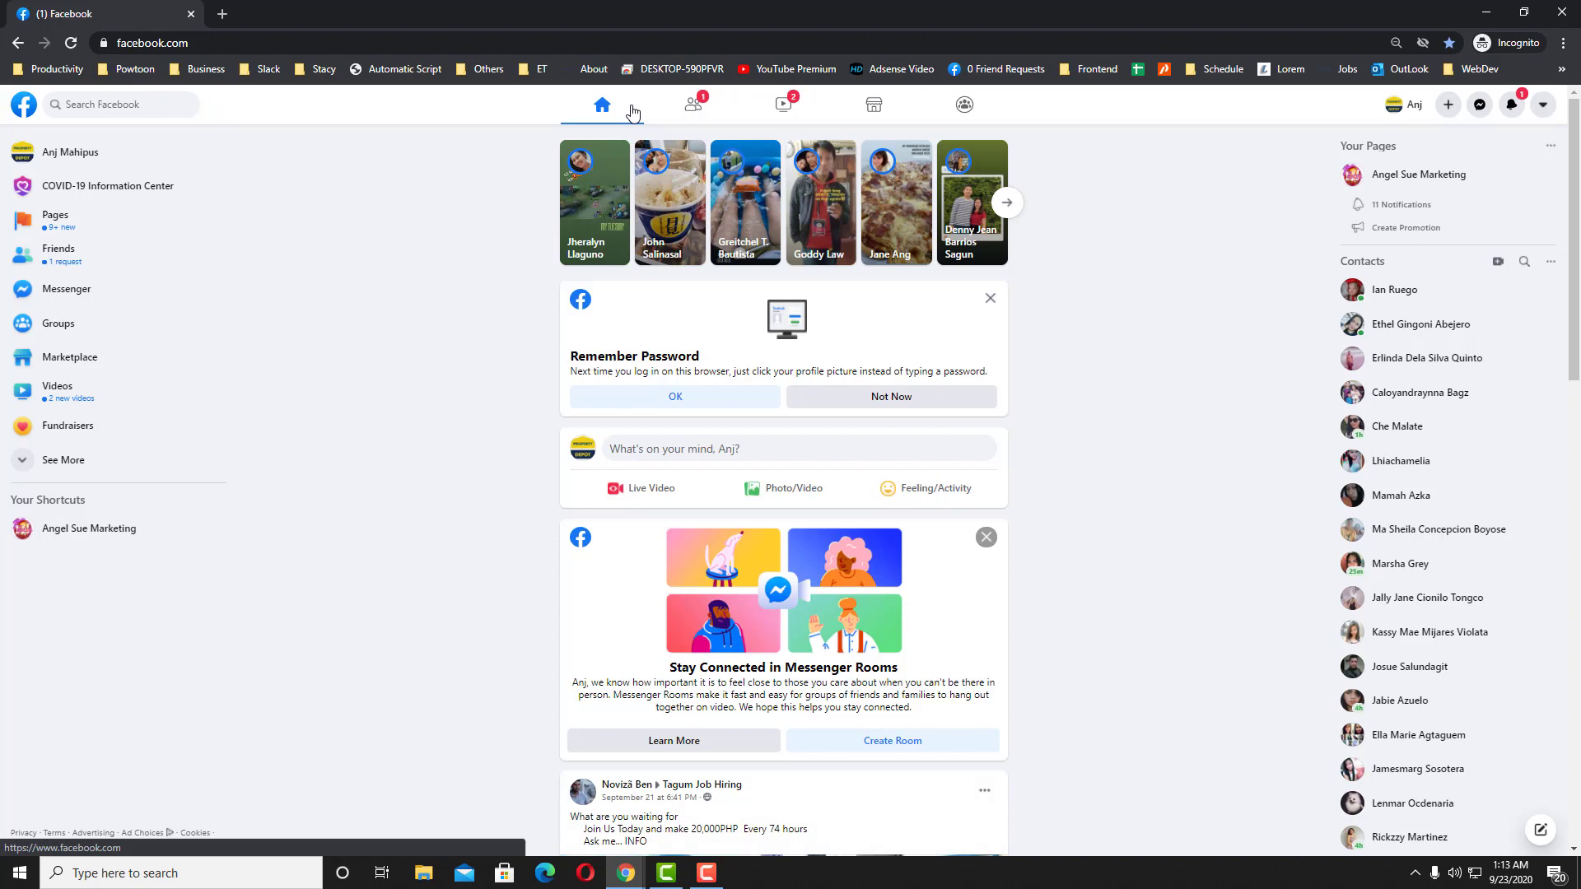
left_click(219, 16)
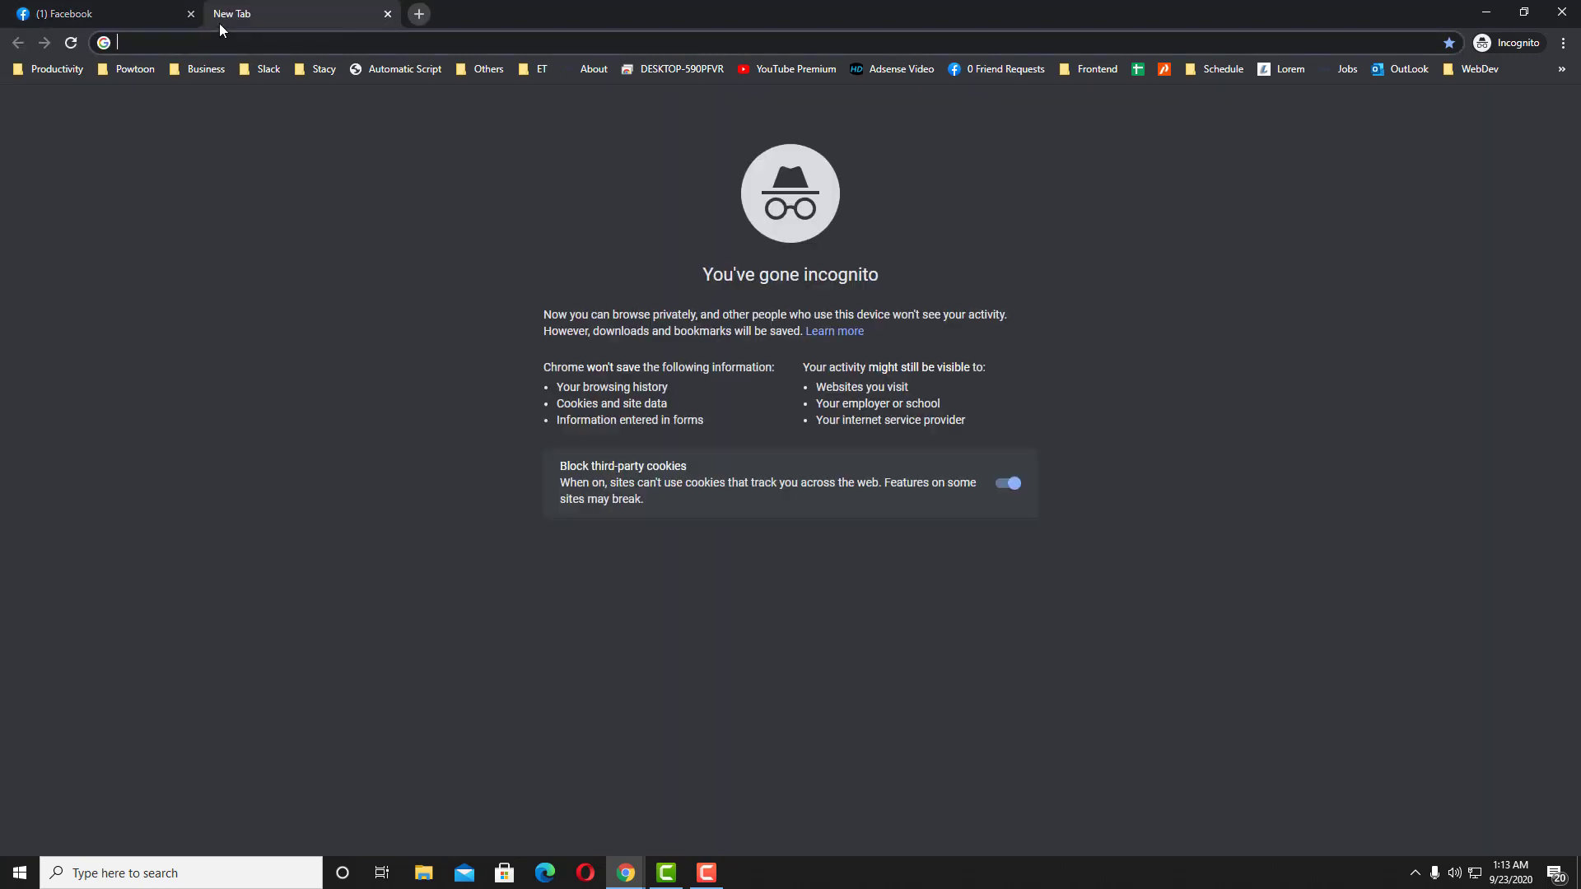
type("facebook.com/theperfectcosmetics")
key("Return")
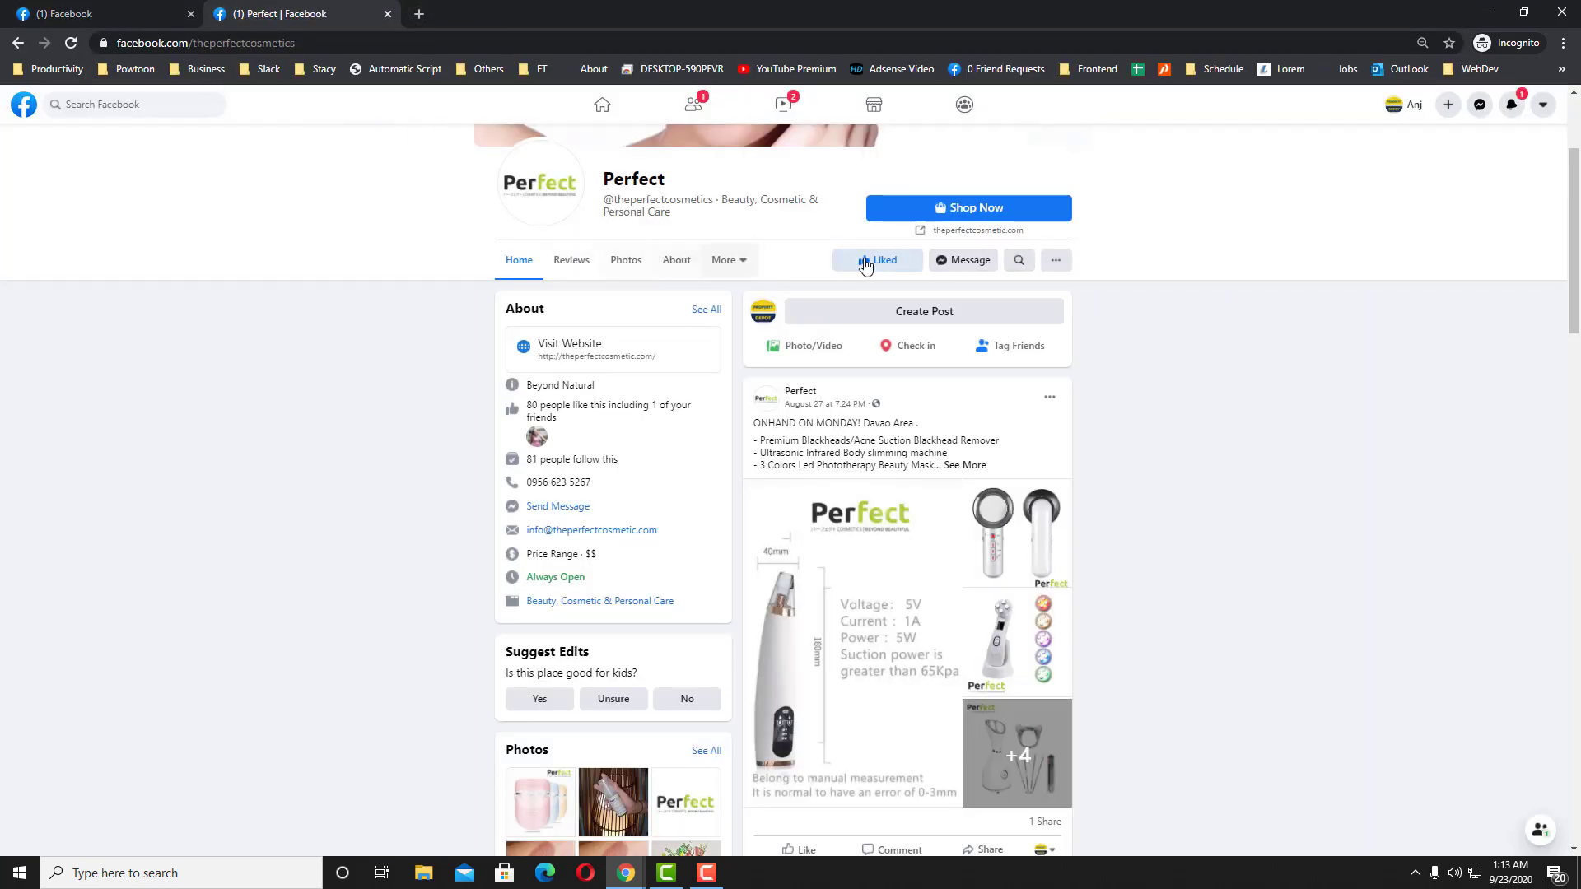
Step: Toggle Liked off and on for Perfect, then return to the Page Roles window
left_click(888, 263)
left_click(891, 260)
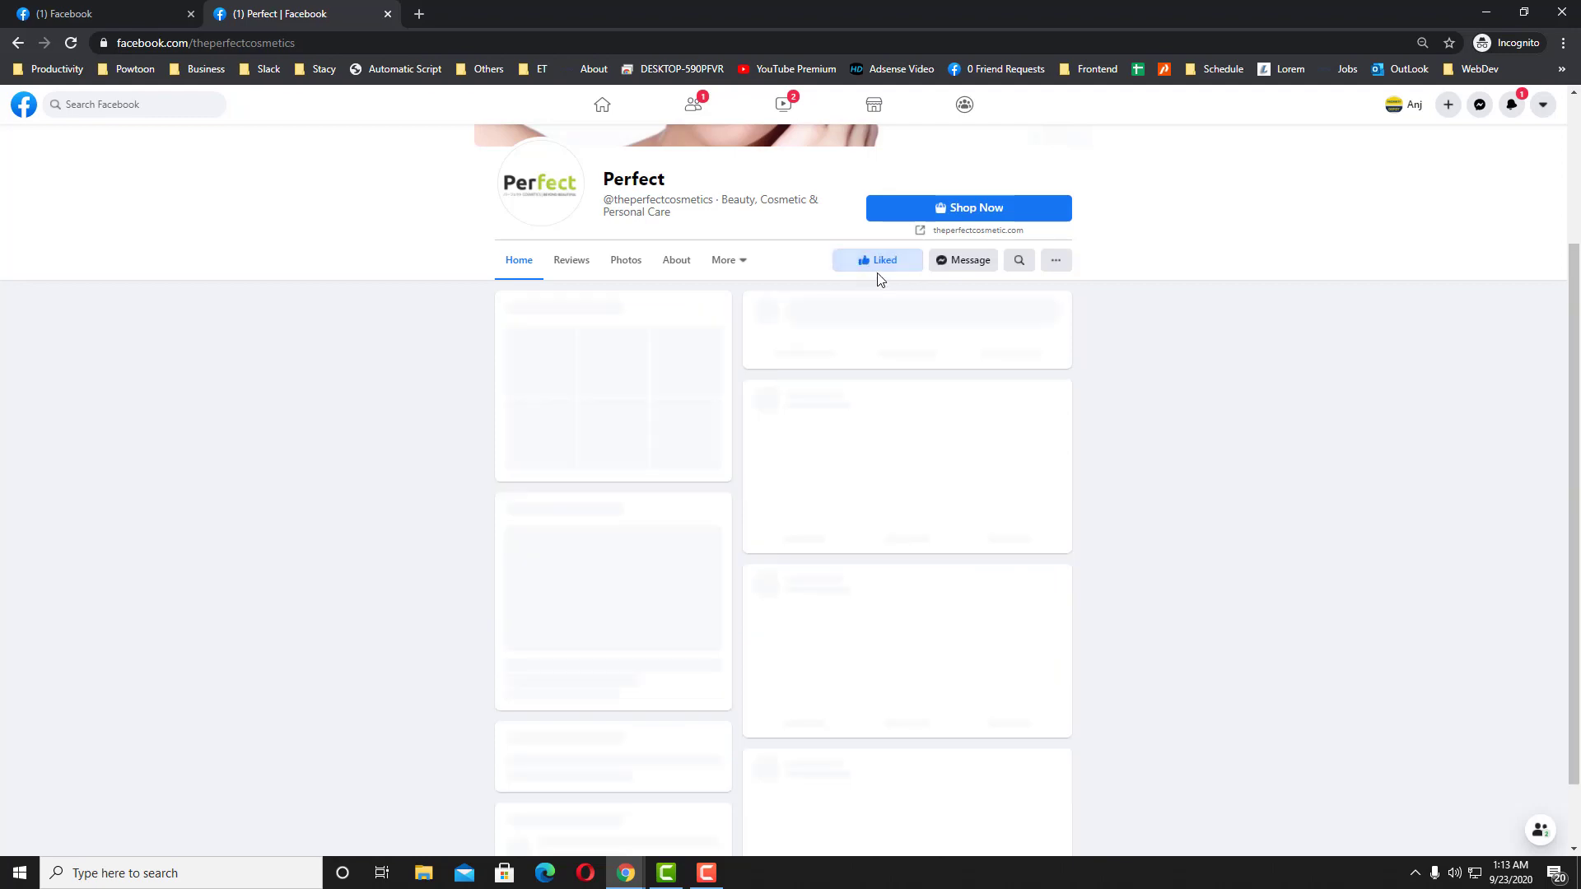
left_click(623, 876)
left_click(494, 786)
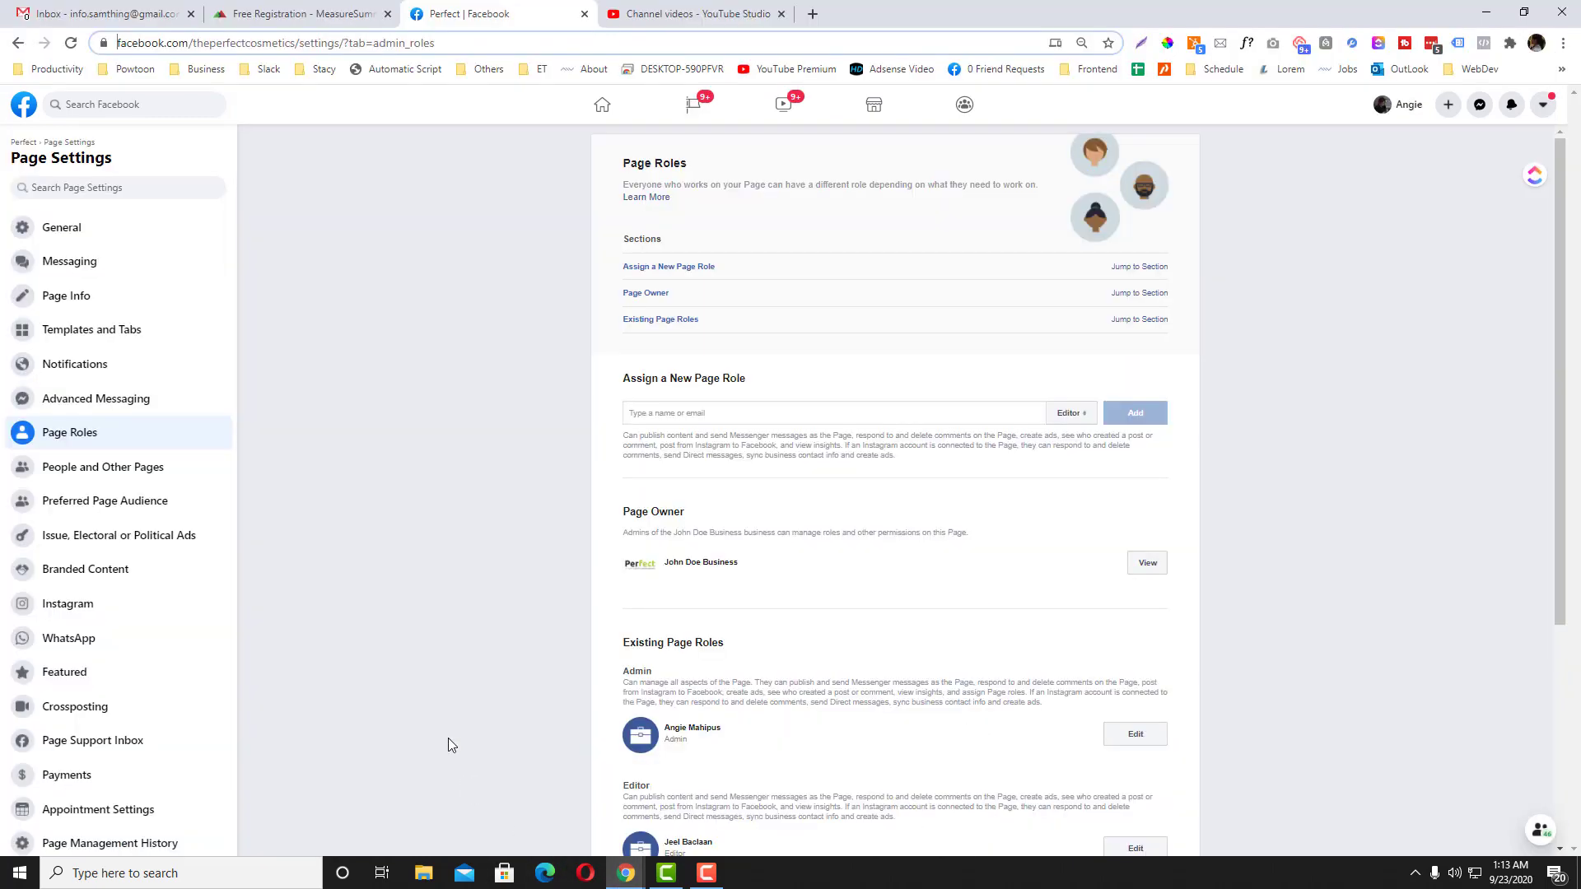
Step: Enter an e-mail address in the new page role field, then clear it
left_click(661, 419)
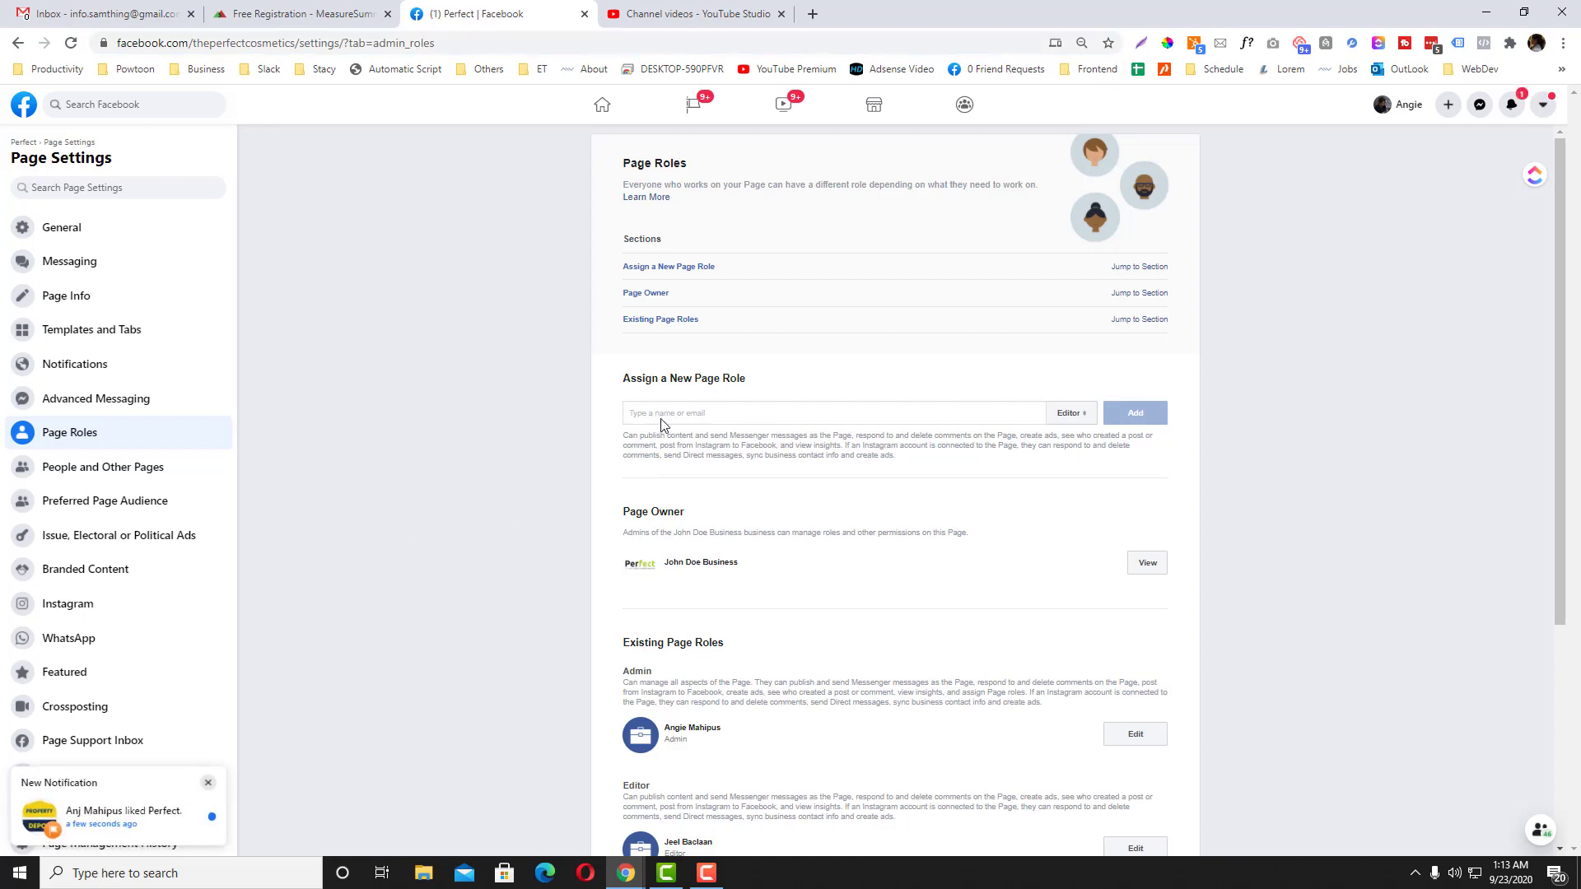
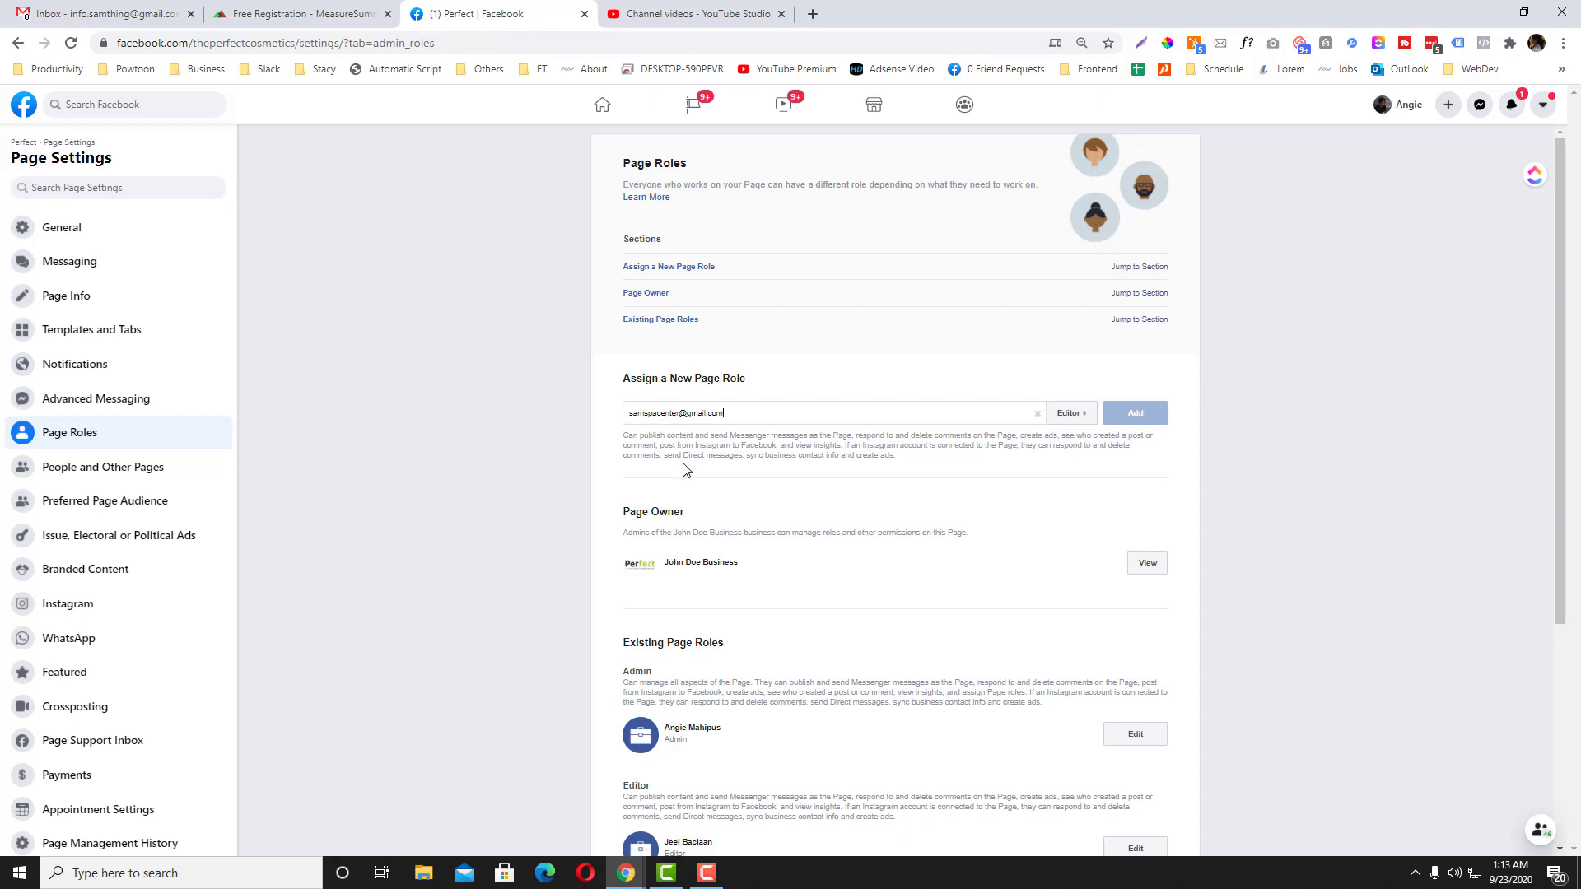
scroll(683, 471, "down", 2)
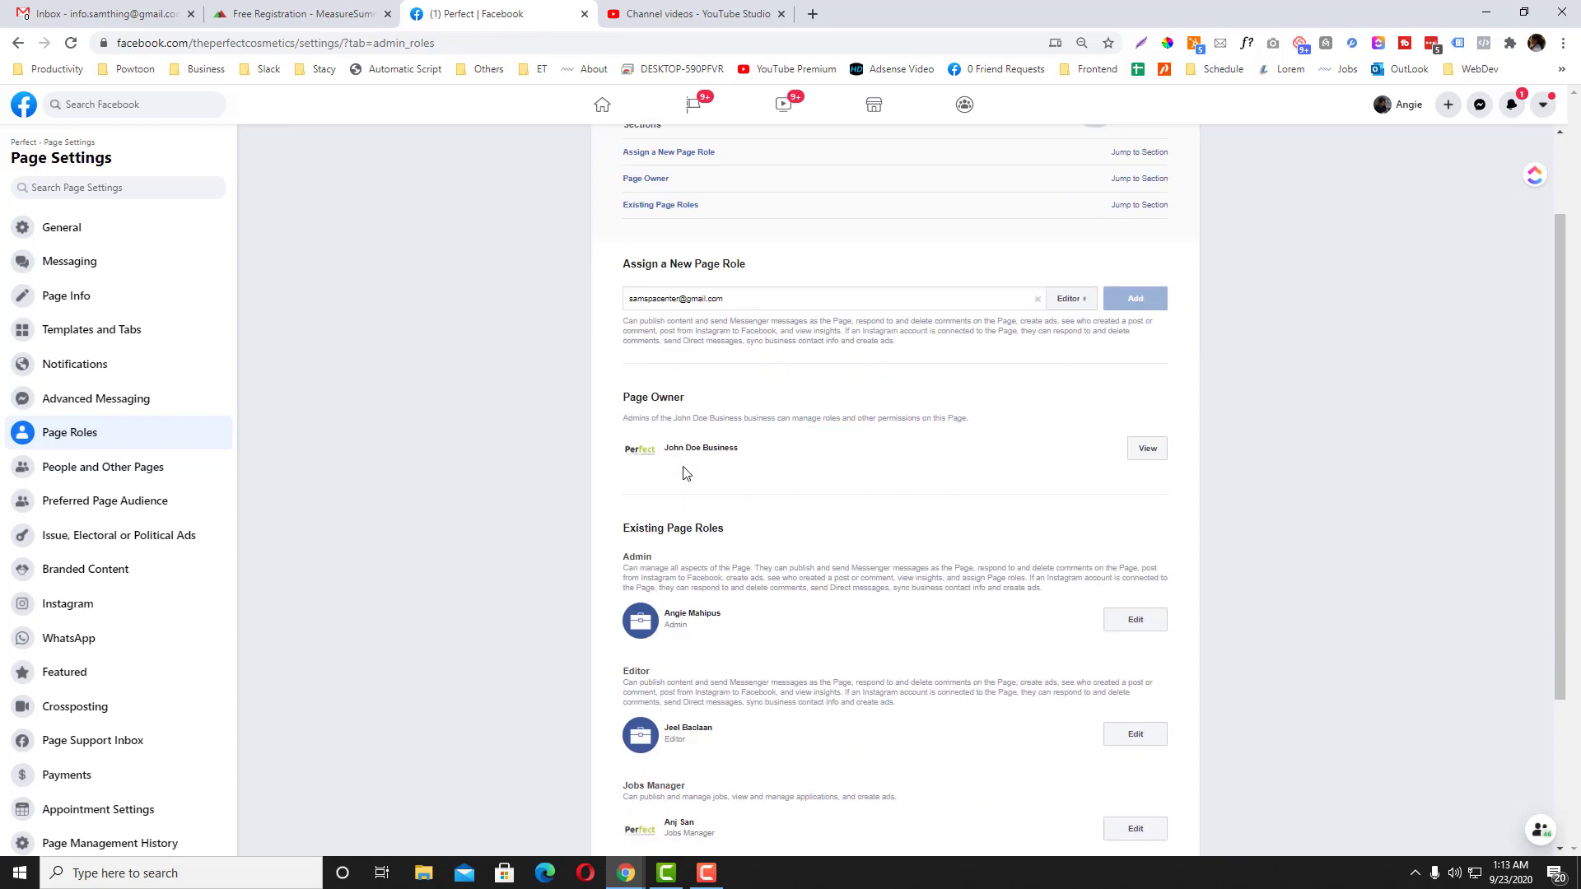
scroll(684, 473, "up", 1)
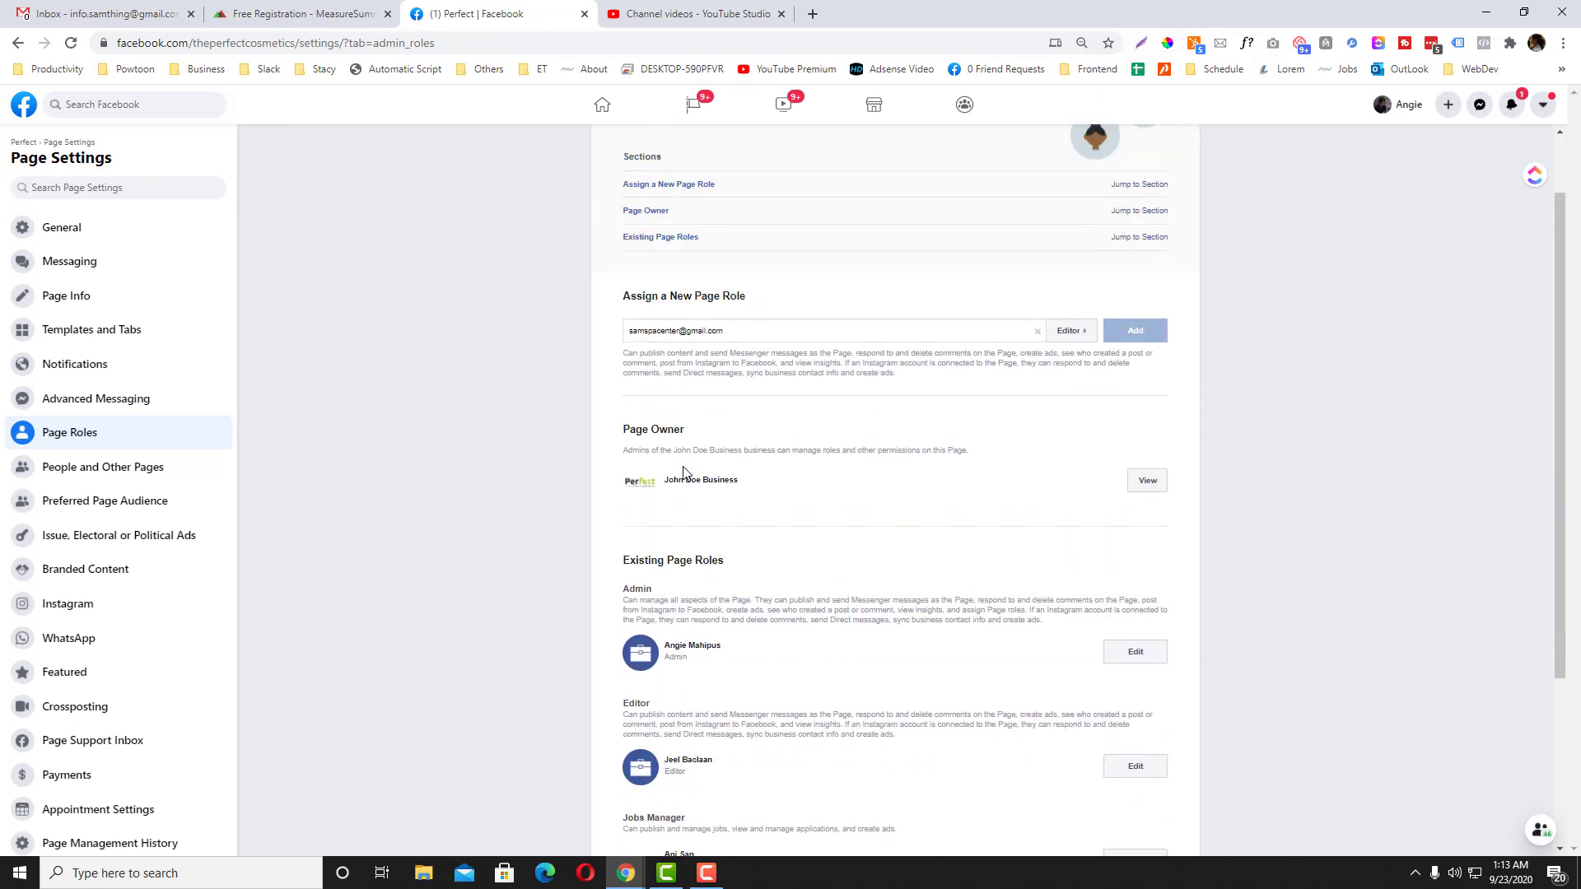
triple_click(742, 330)
key("BackSpace")
type("A")
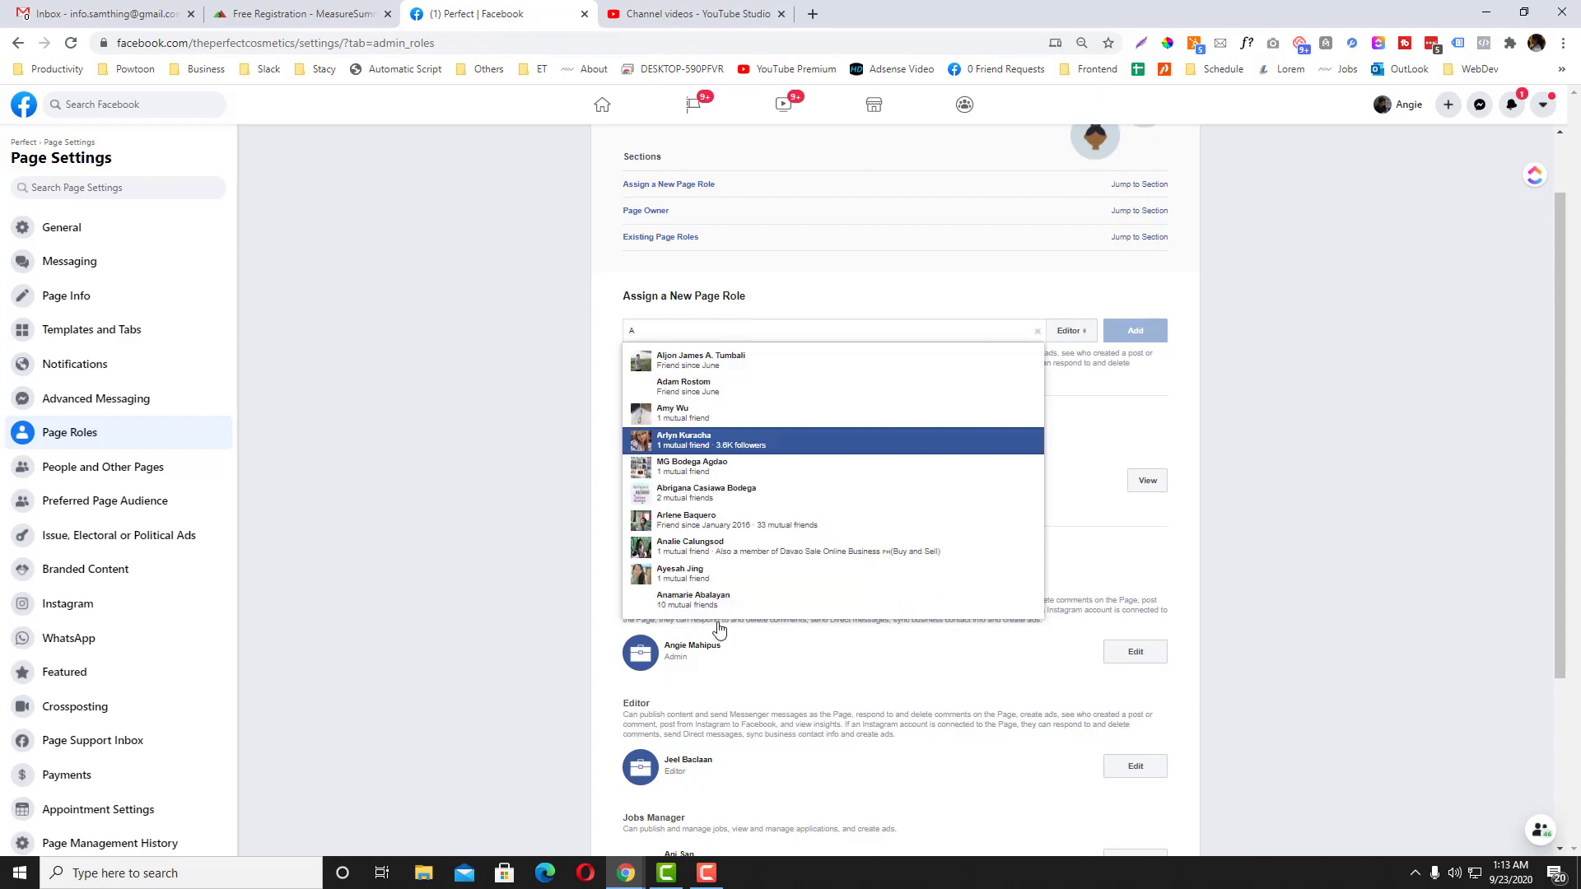
Step: Copy the second account's profile name and paste it into the new role field
left_click(625, 872)
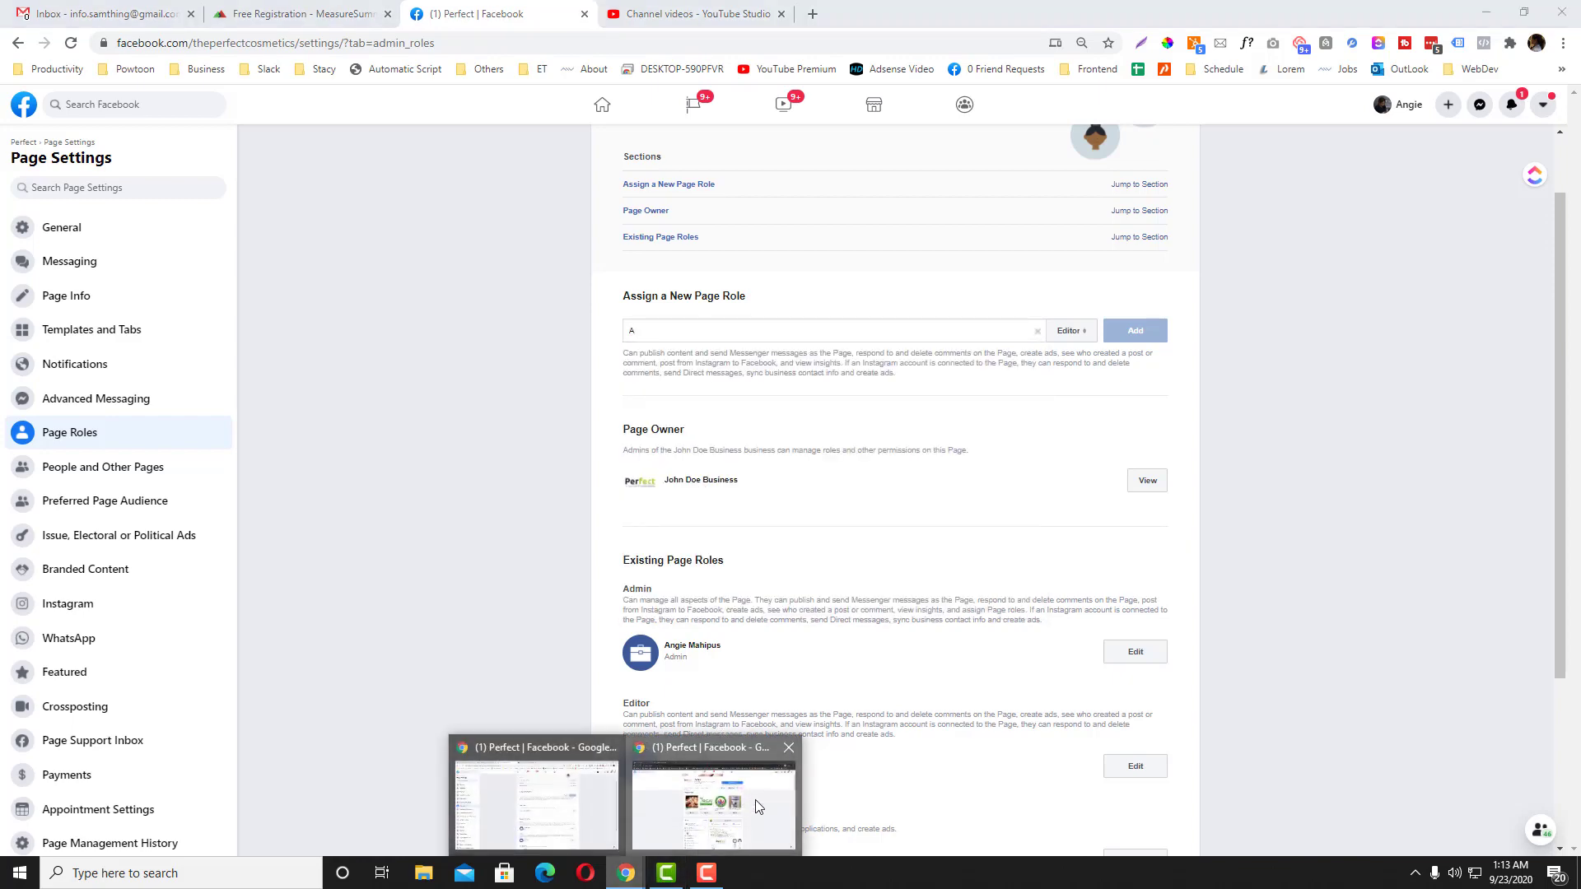
left_click(710, 790)
left_click(155, 7)
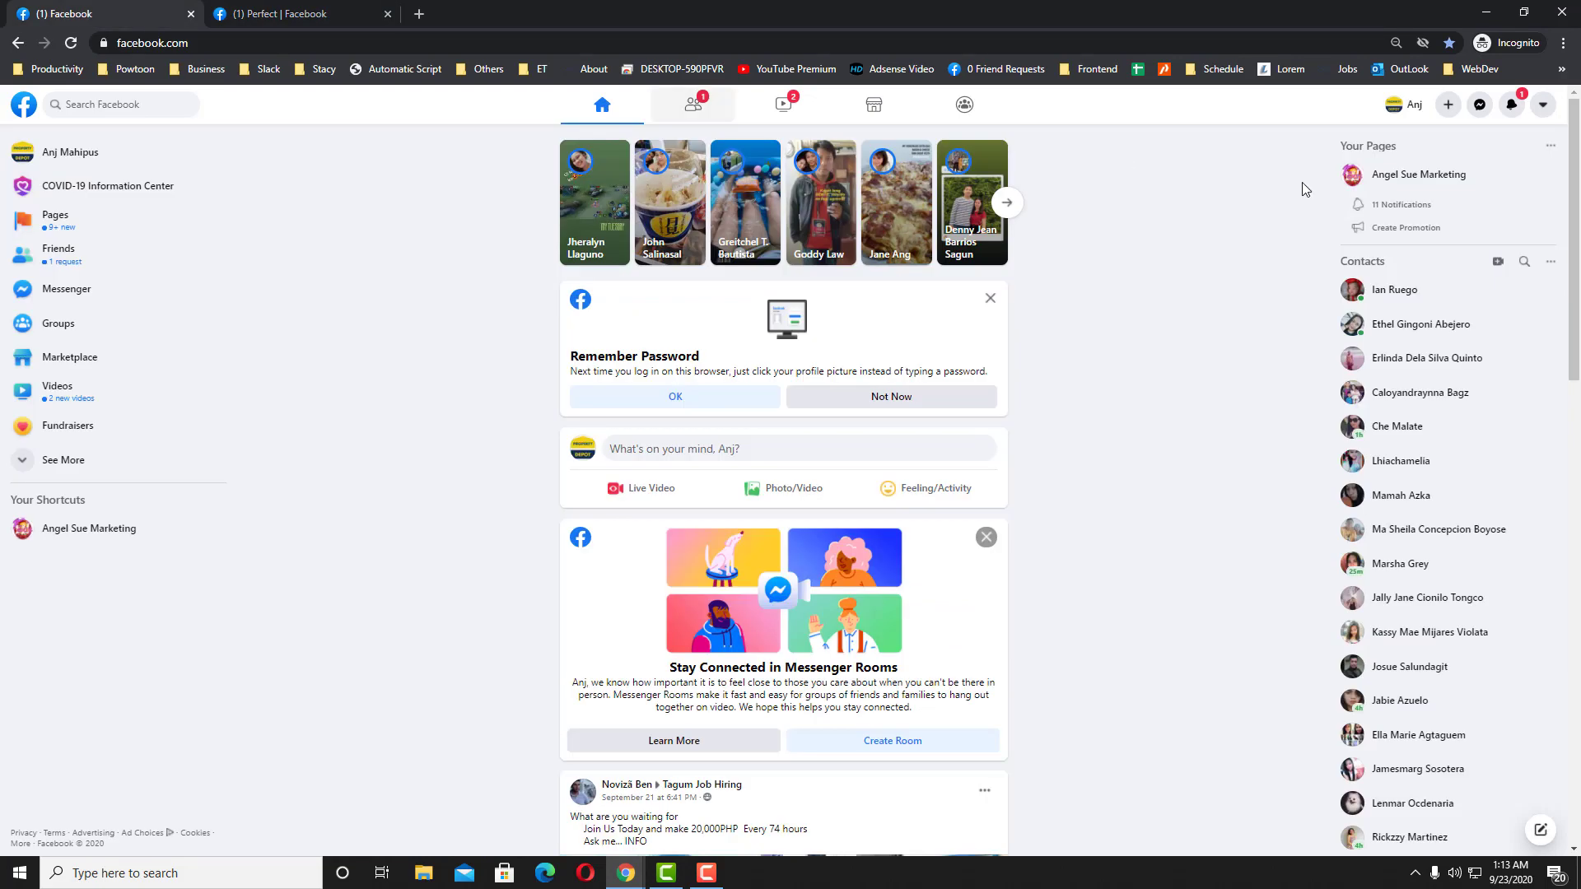
left_click(1402, 107)
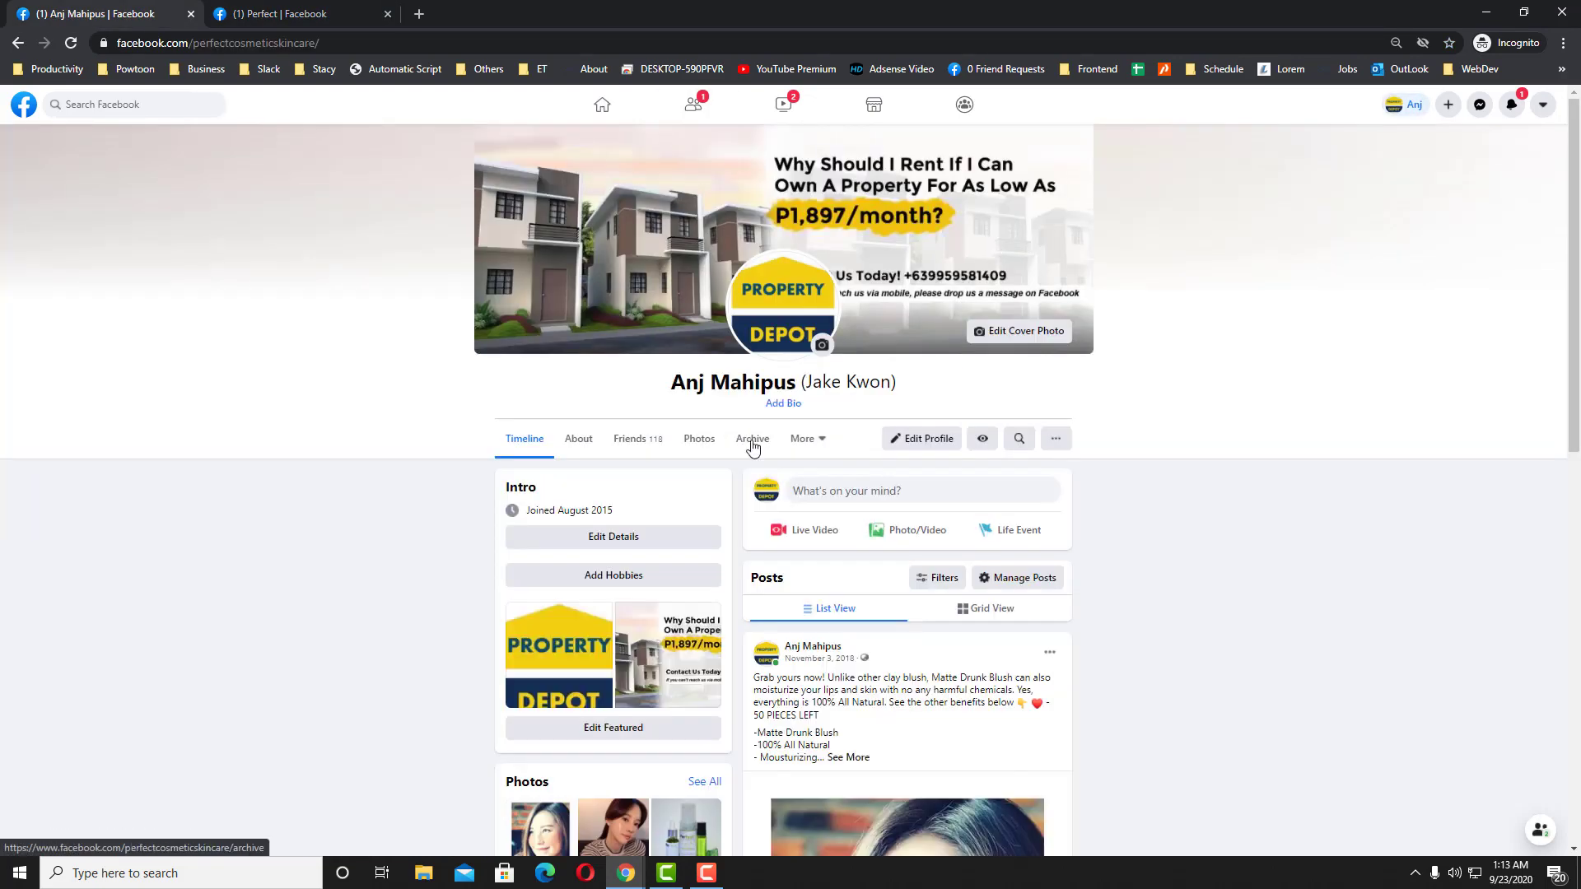
left_click_drag(795, 382, 671, 382)
key("ctrl+c")
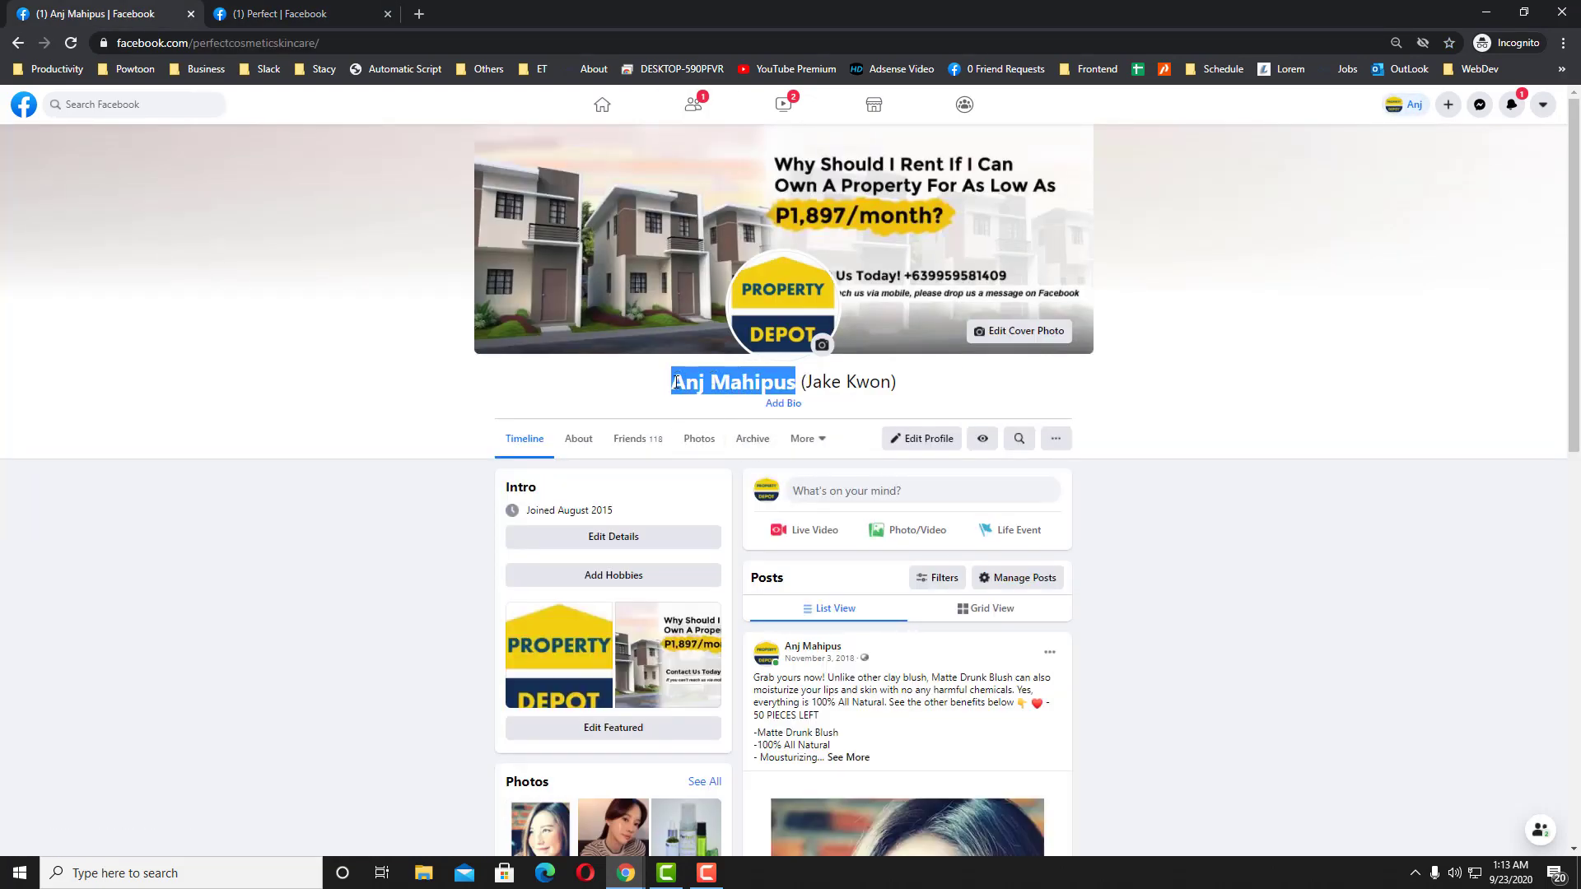
mouse_move(627, 877)
left_click(529, 803)
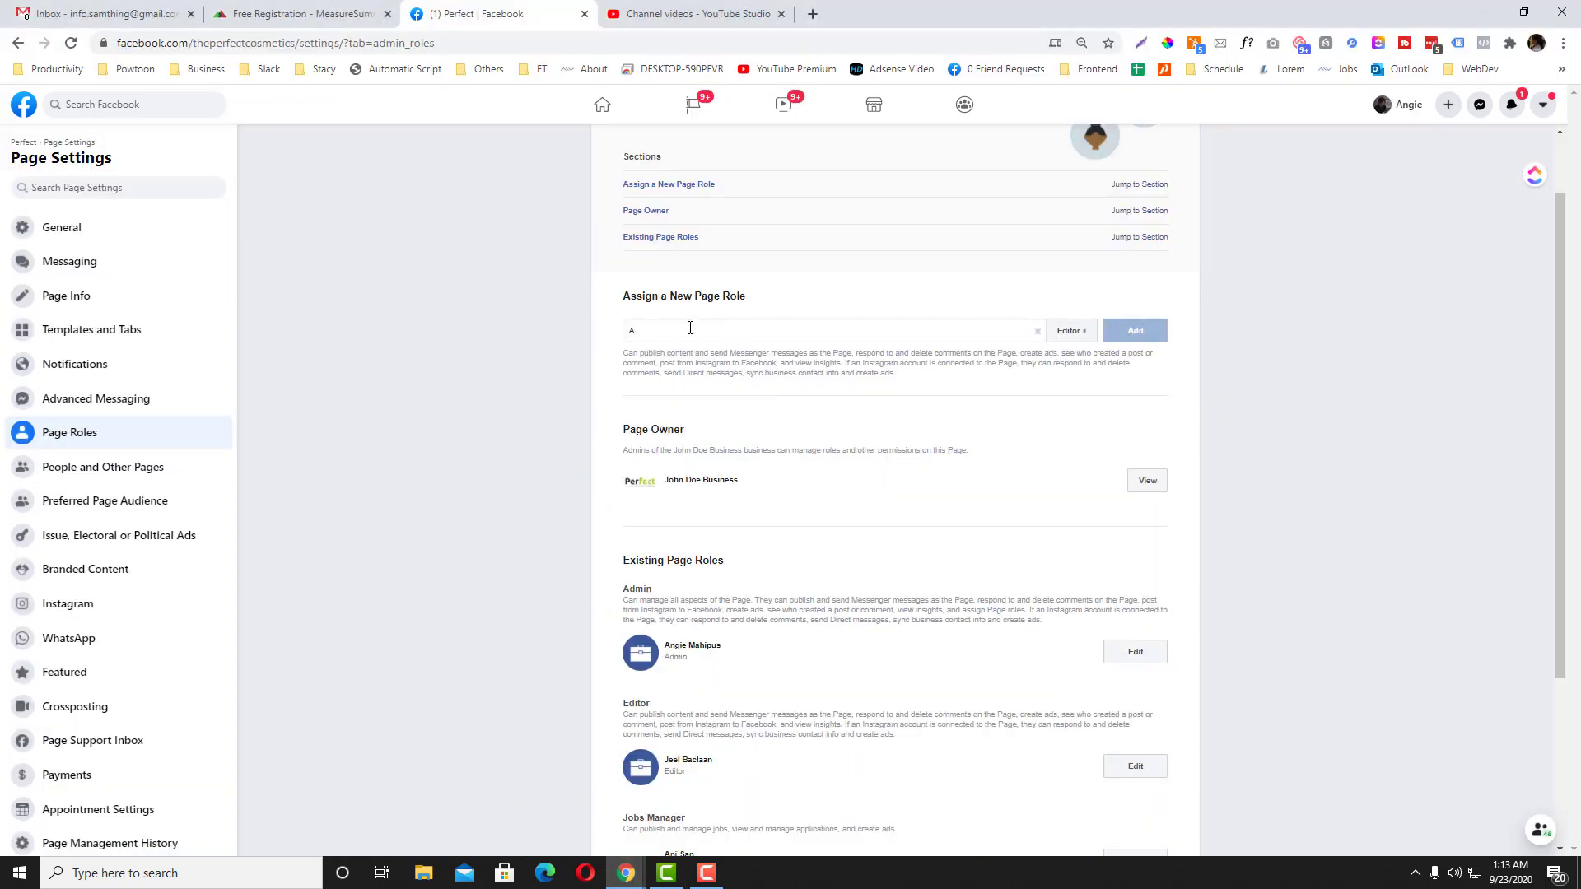
key("ctrl+v")
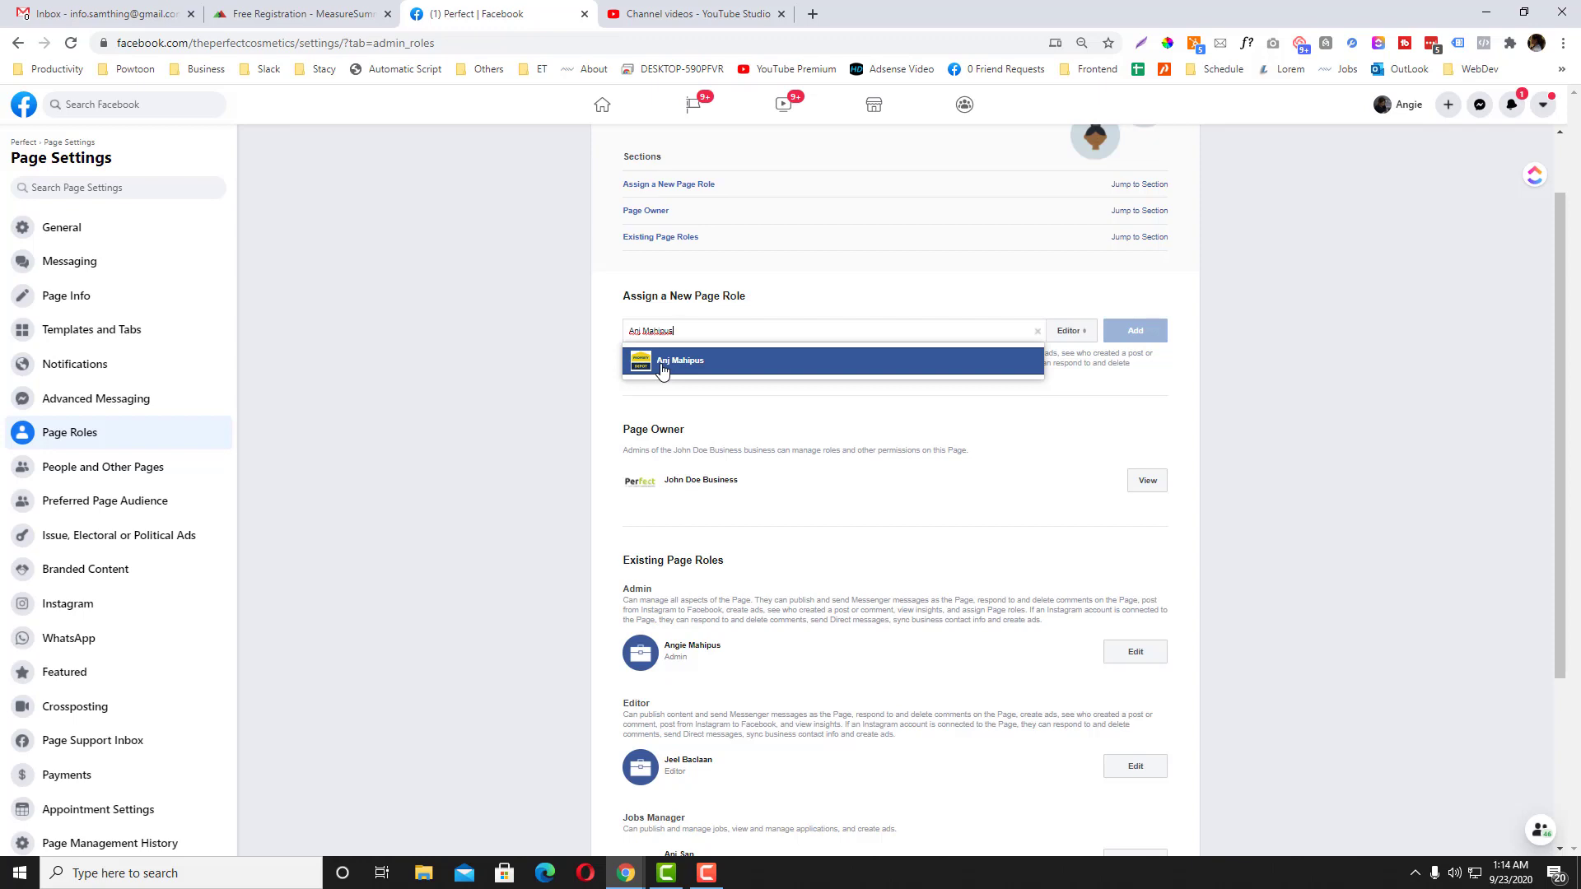
Step: Pick the suggested second account, change its role from Editor to Admin, and add it
left_click(661, 367)
left_click(1070, 330)
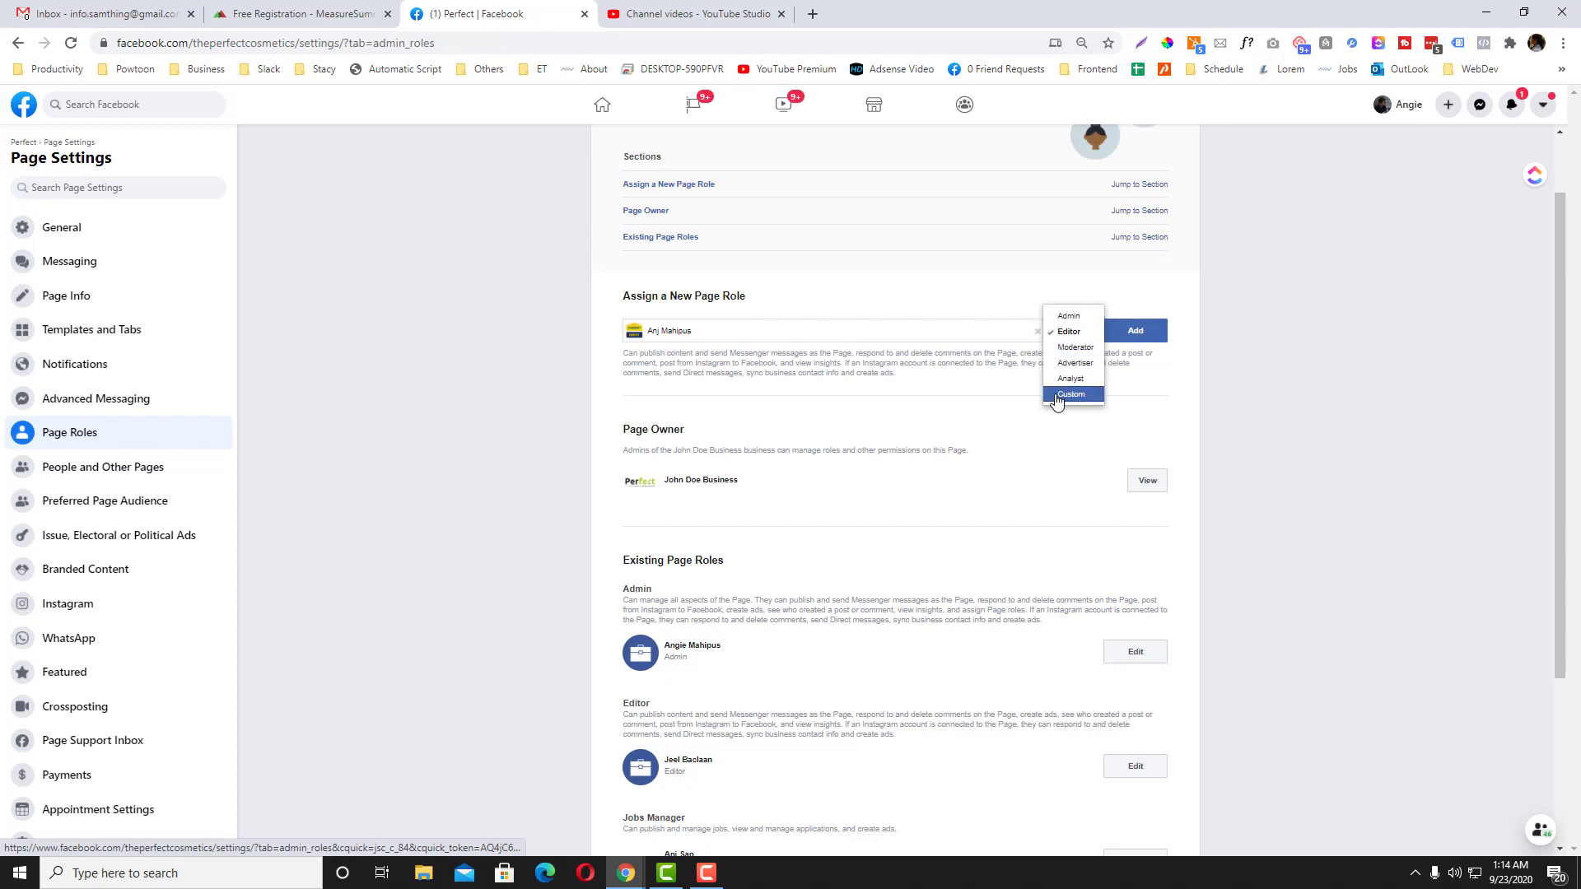
left_click(1061, 322)
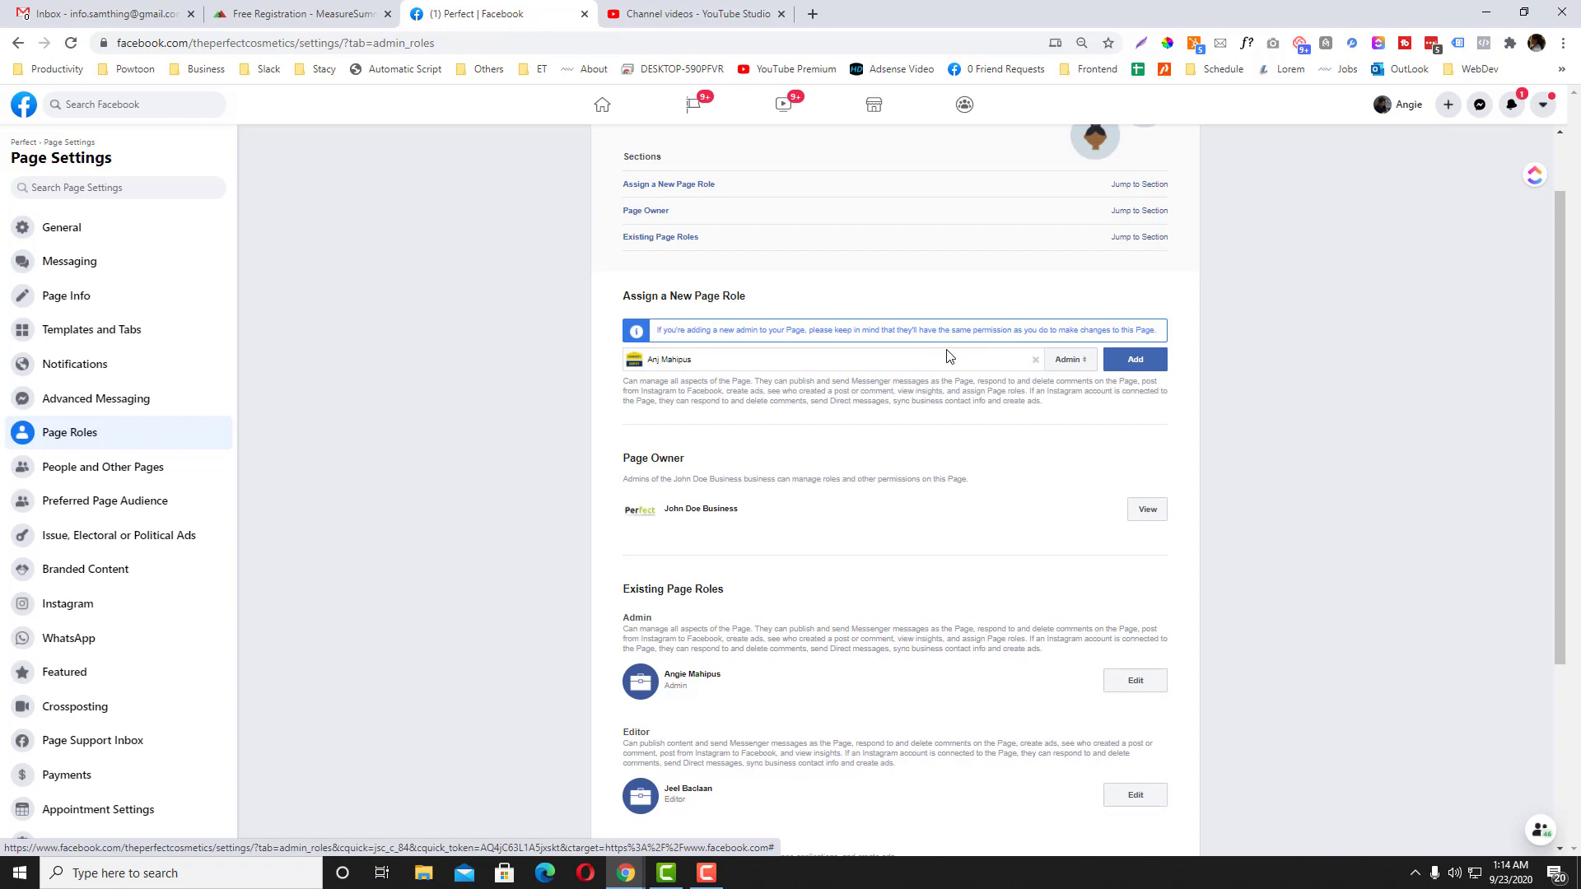
left_click(1134, 360)
Step: Enter the account password to confirm adding the new admin
left_click(840, 406)
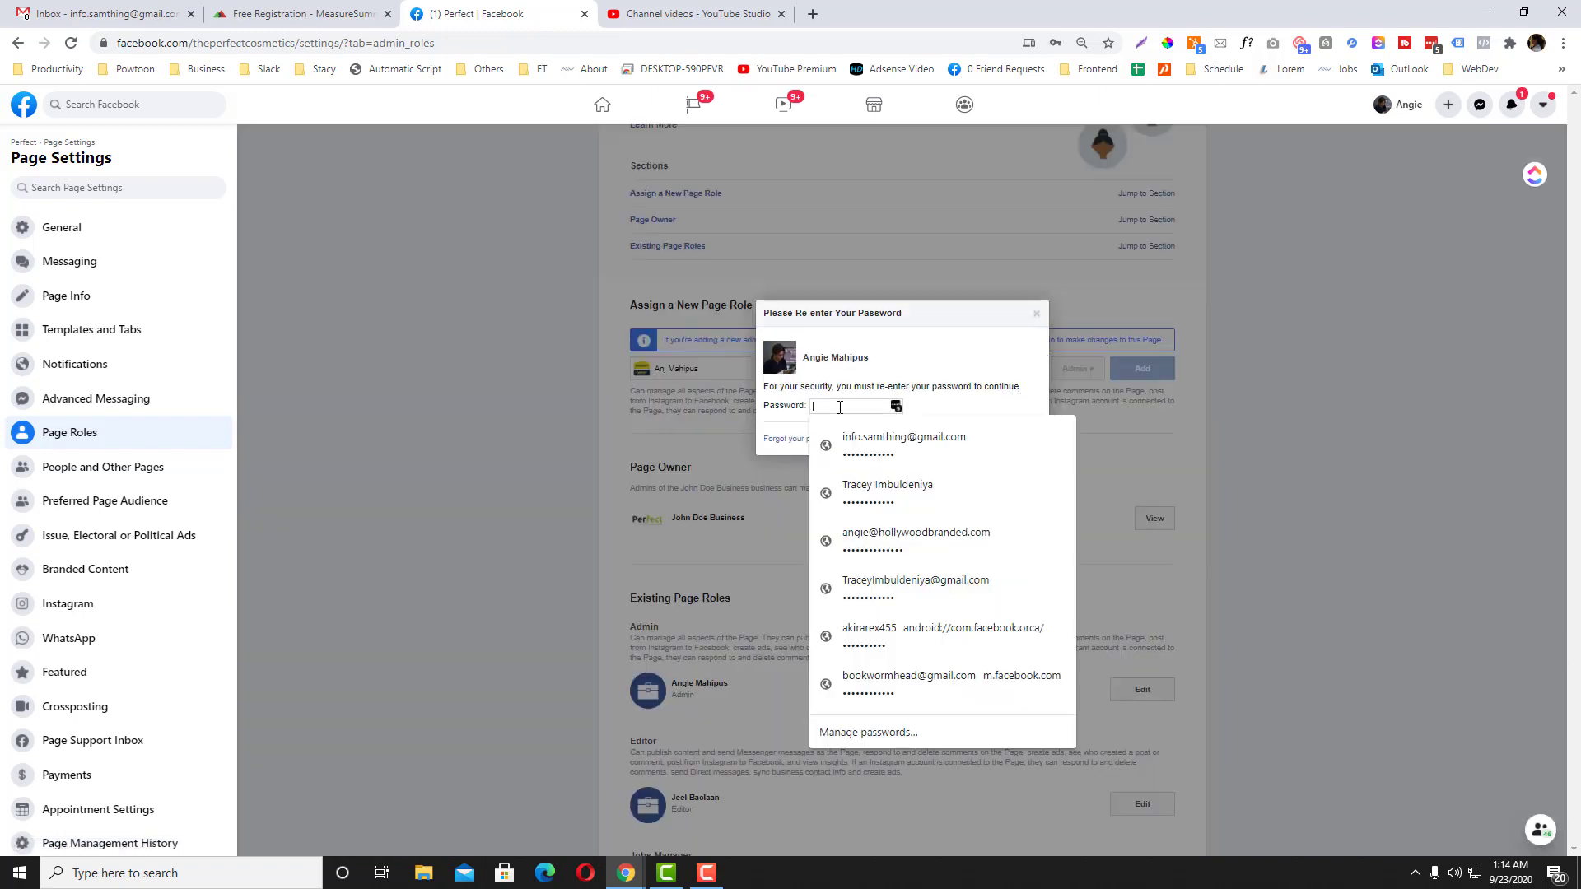
type("•")
key("BackSpace")
type("••")
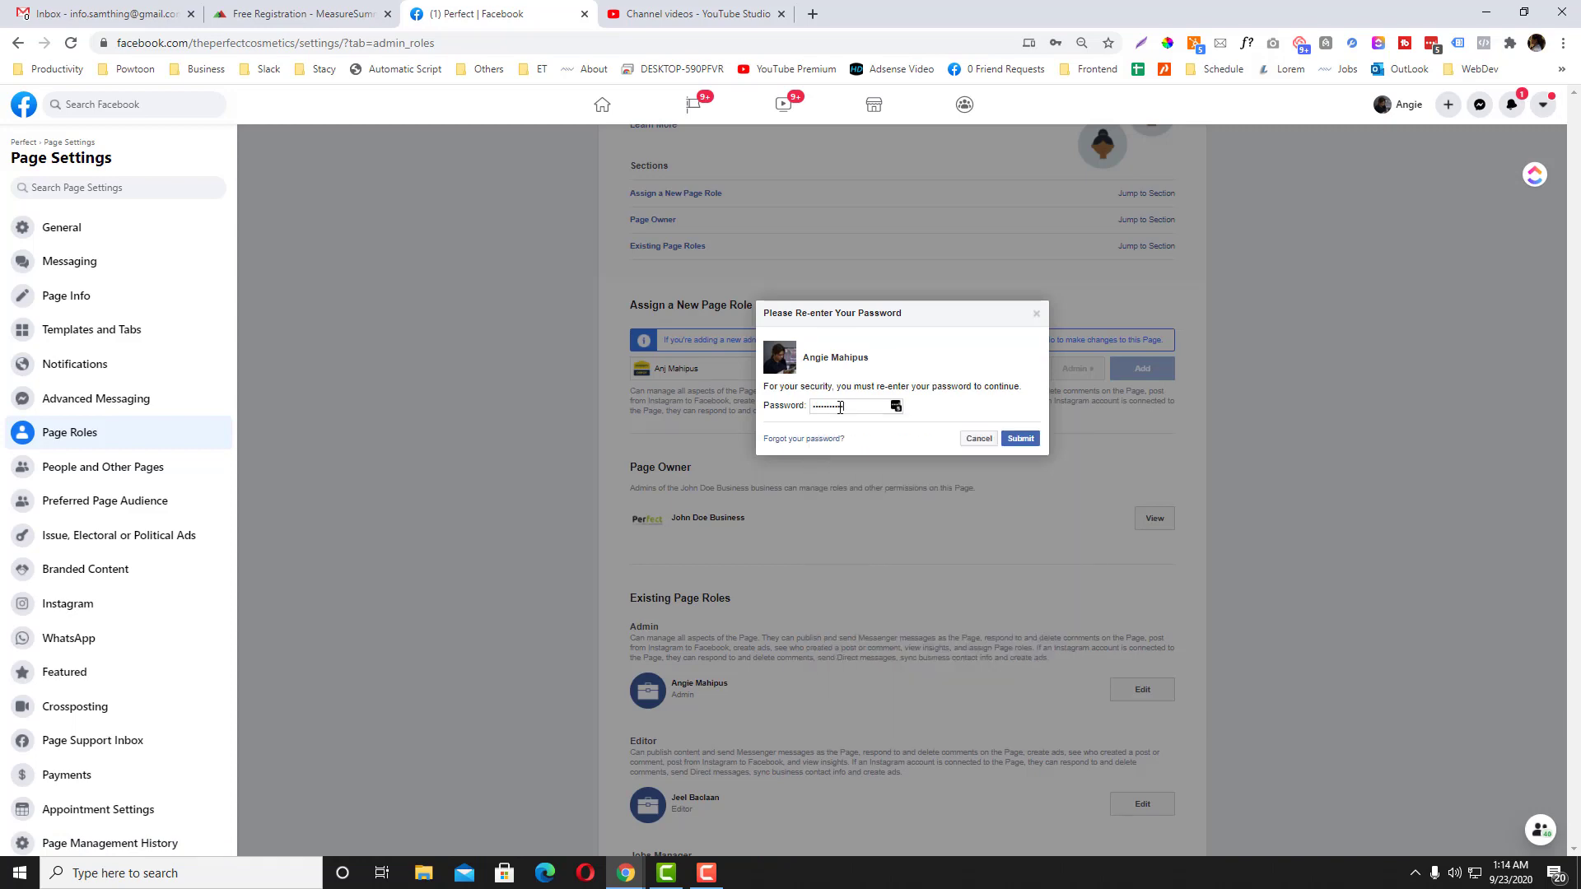
key("Return")
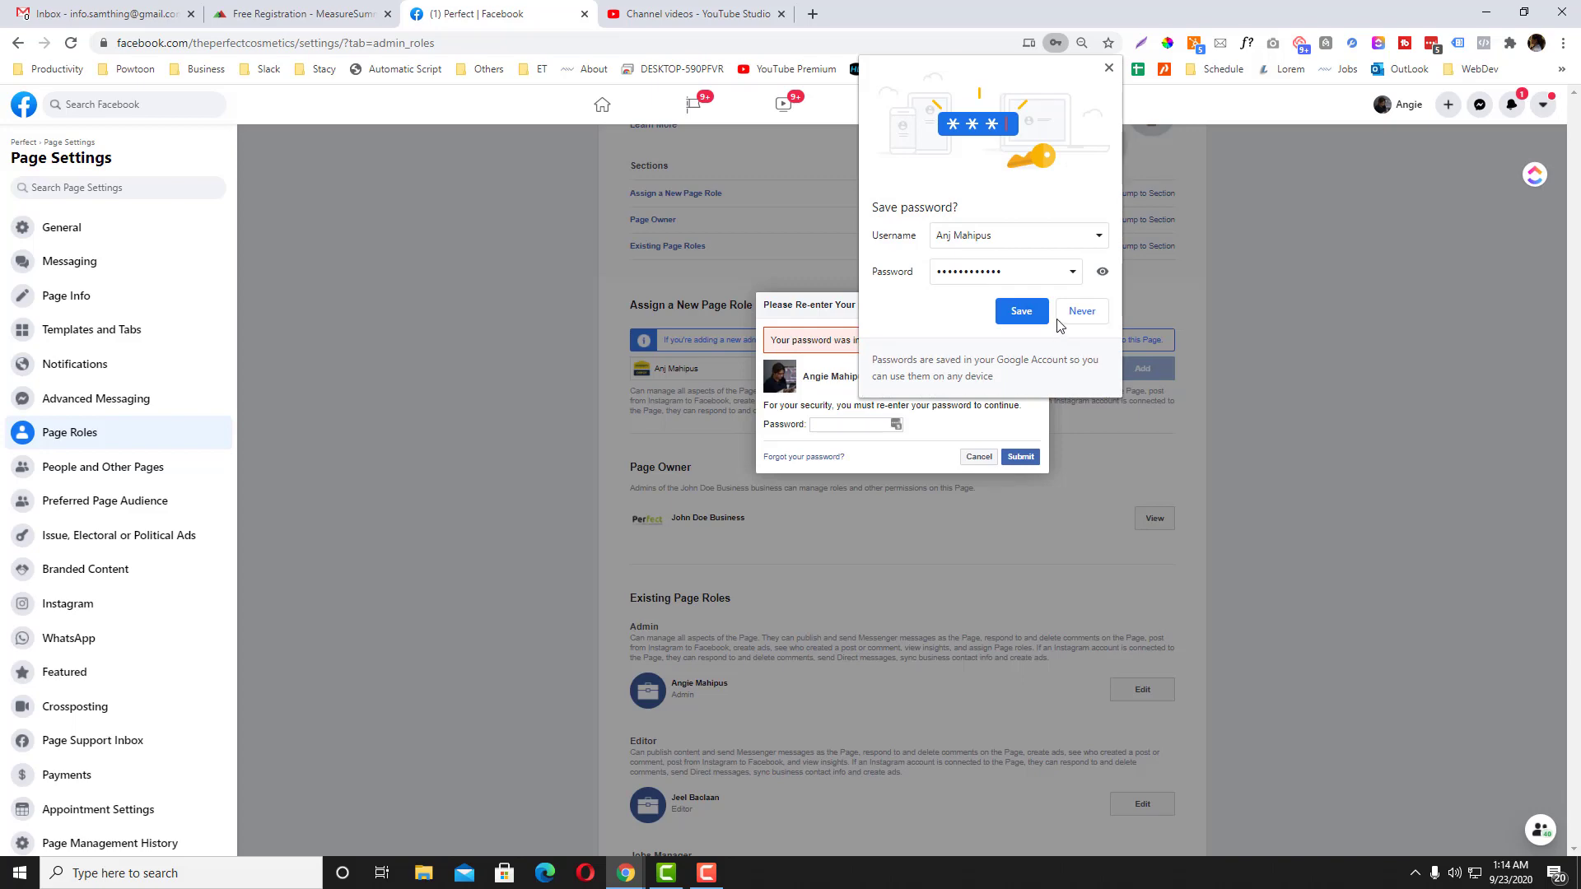
Step: Decline Chrome's password save, refocus the password field, and highlight the channel name
left_click(1066, 317)
left_click(857, 424)
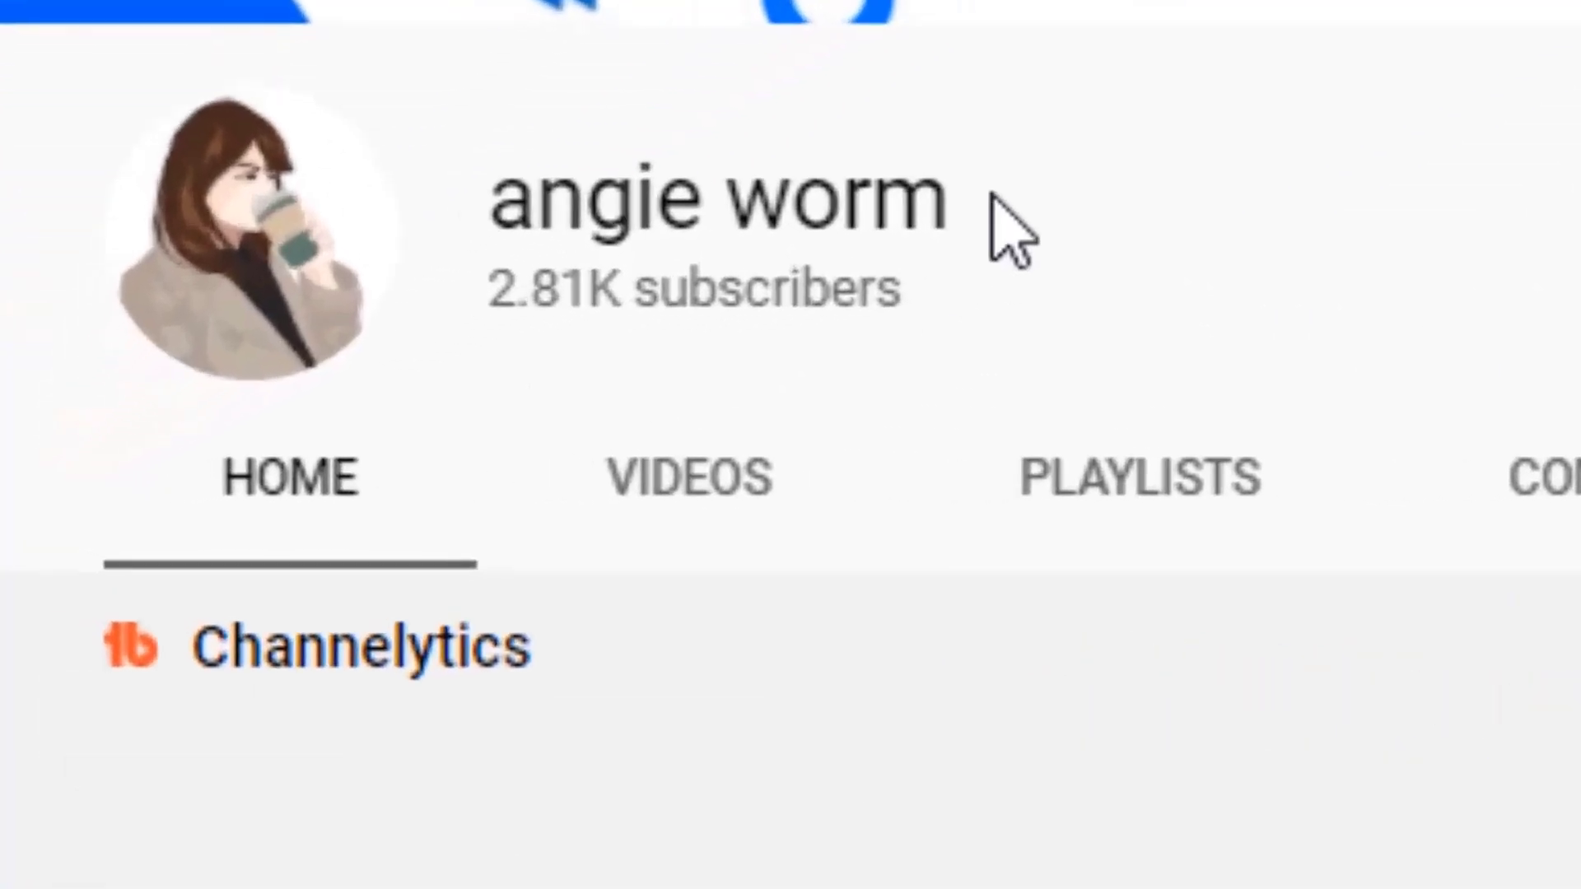
left_click_drag(289, 412, 148, 411)
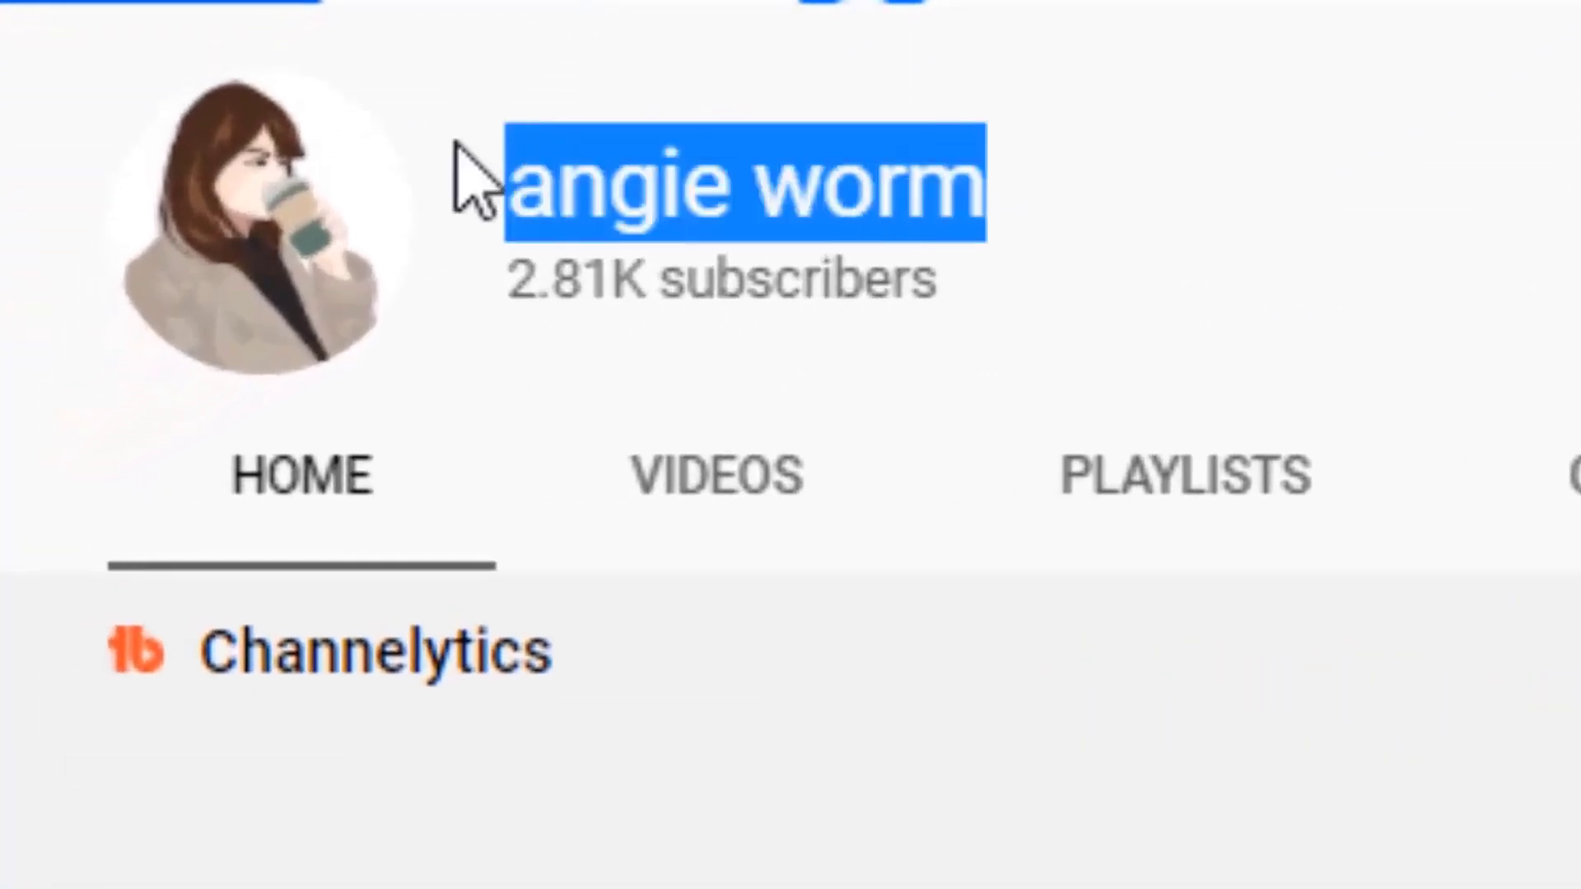
Step: Subscribe to the YouTube channel and set its bell notifications to All
left_click_drag(456, 141, 557, 182)
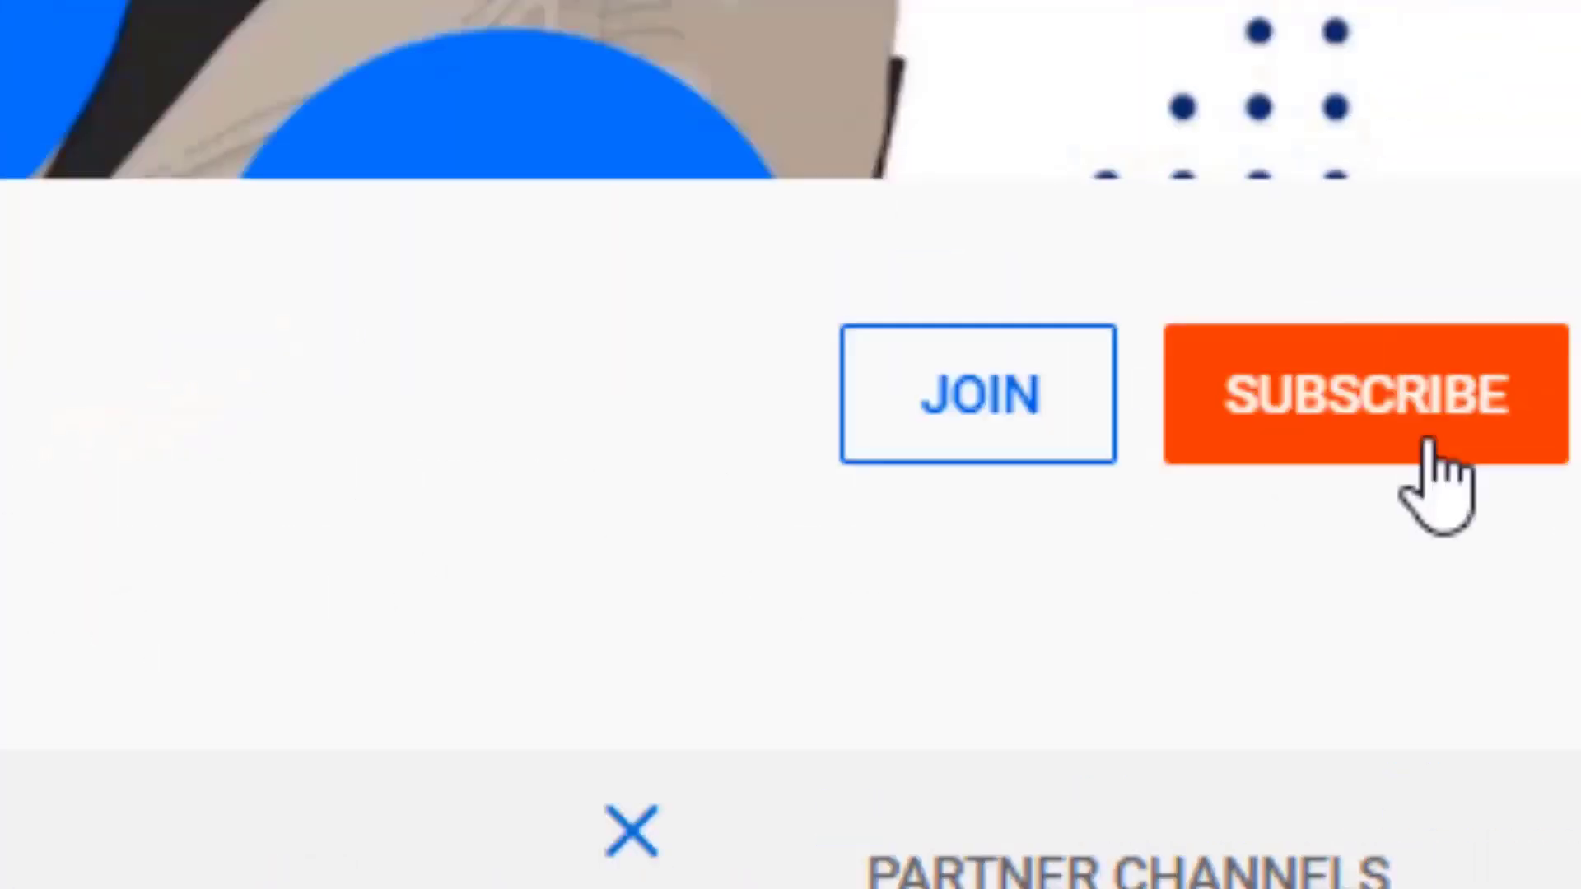
left_click(1429, 476)
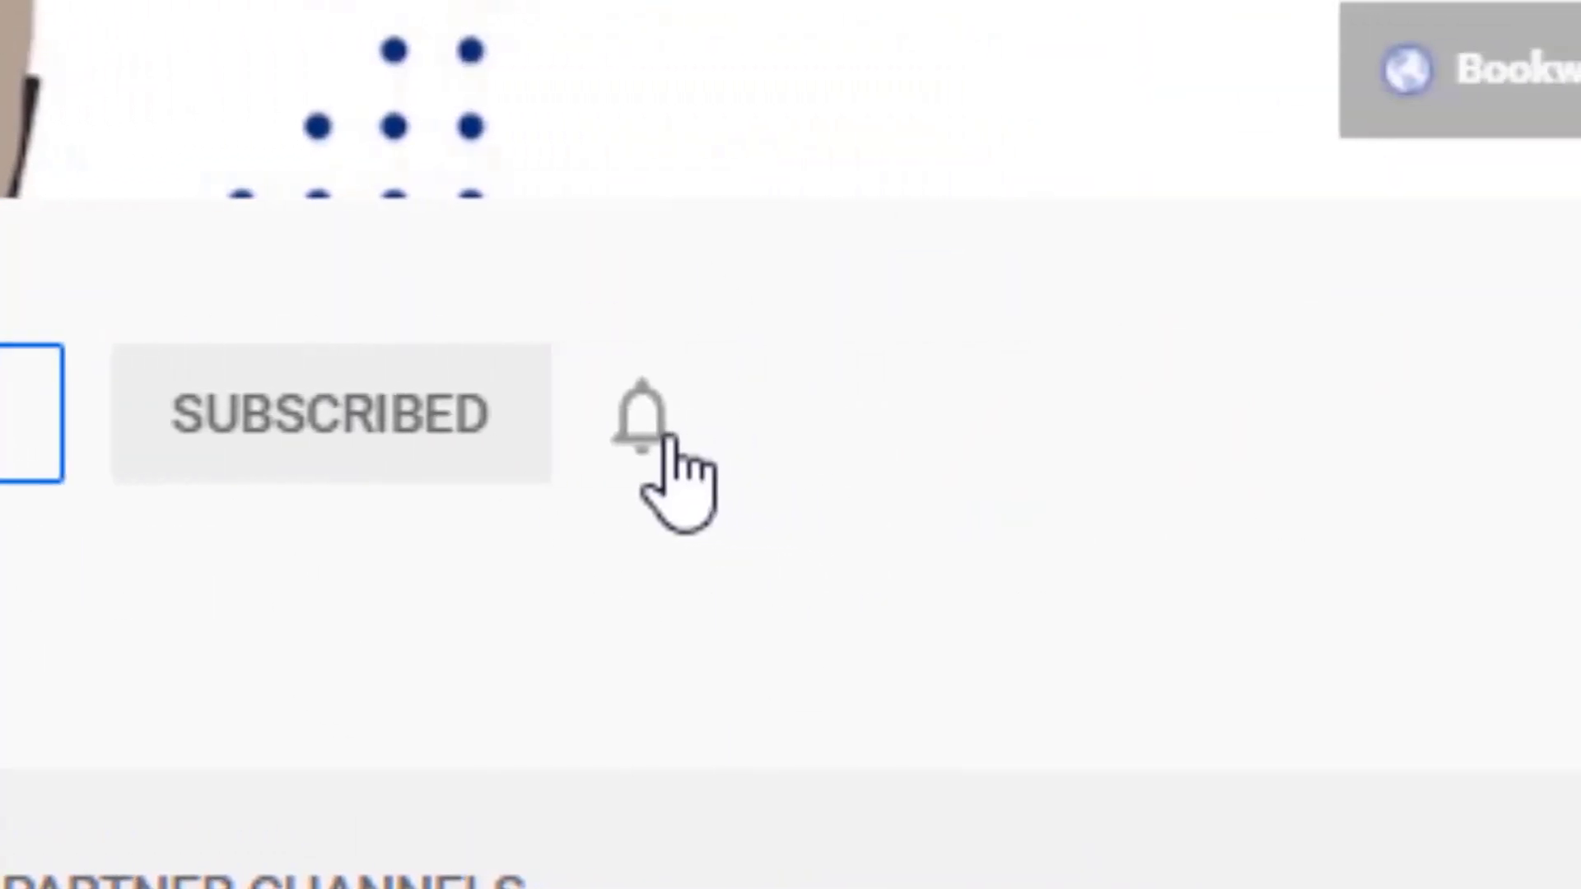
left_click(1128, 415)
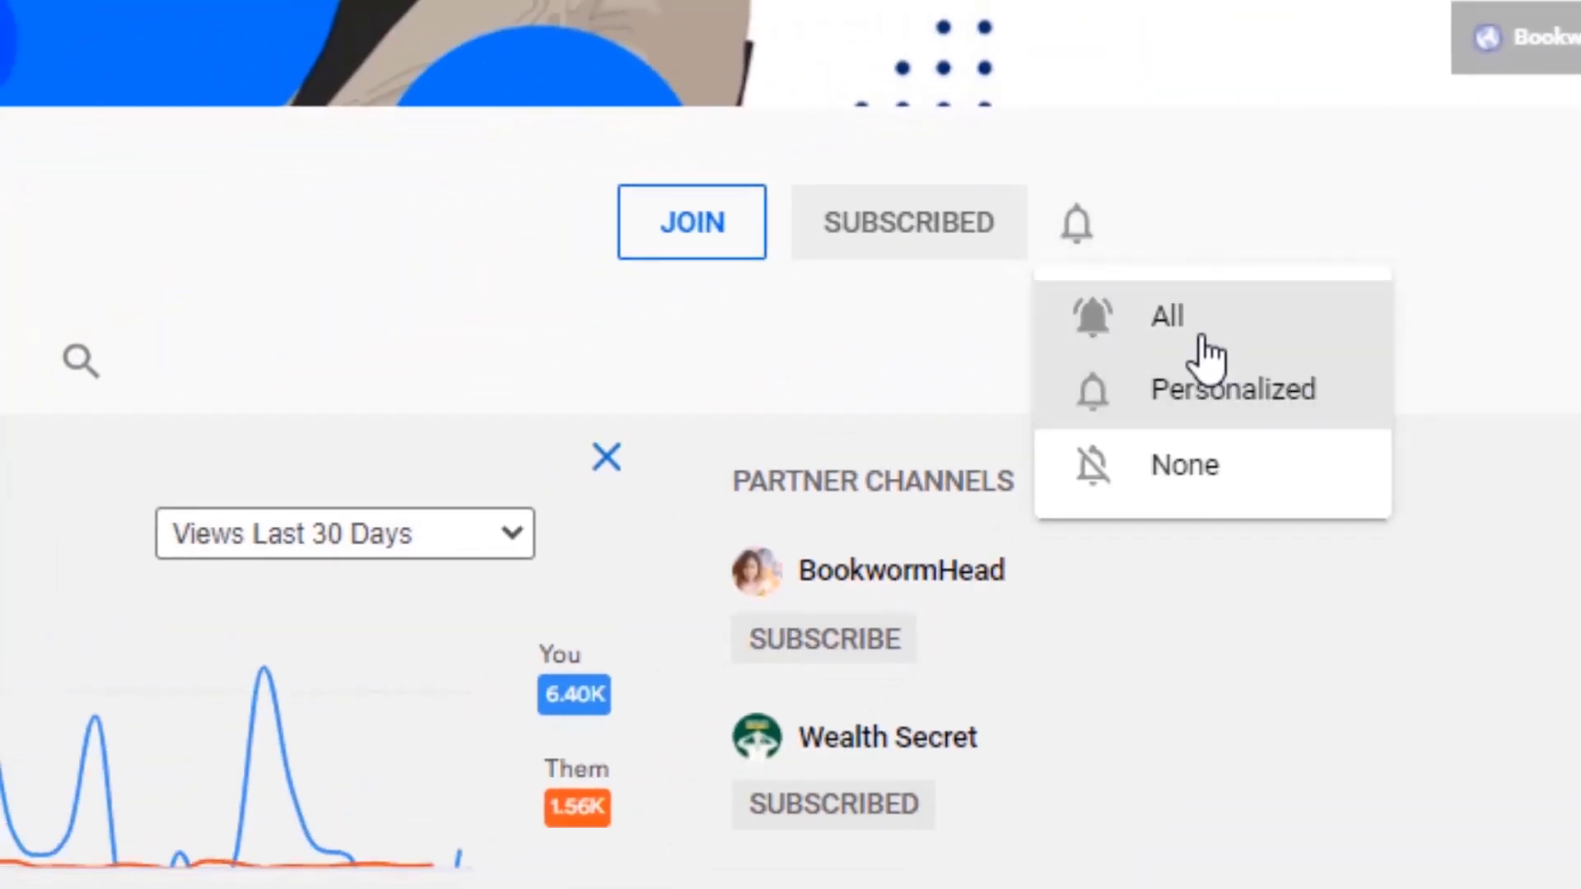
left_click(1196, 331)
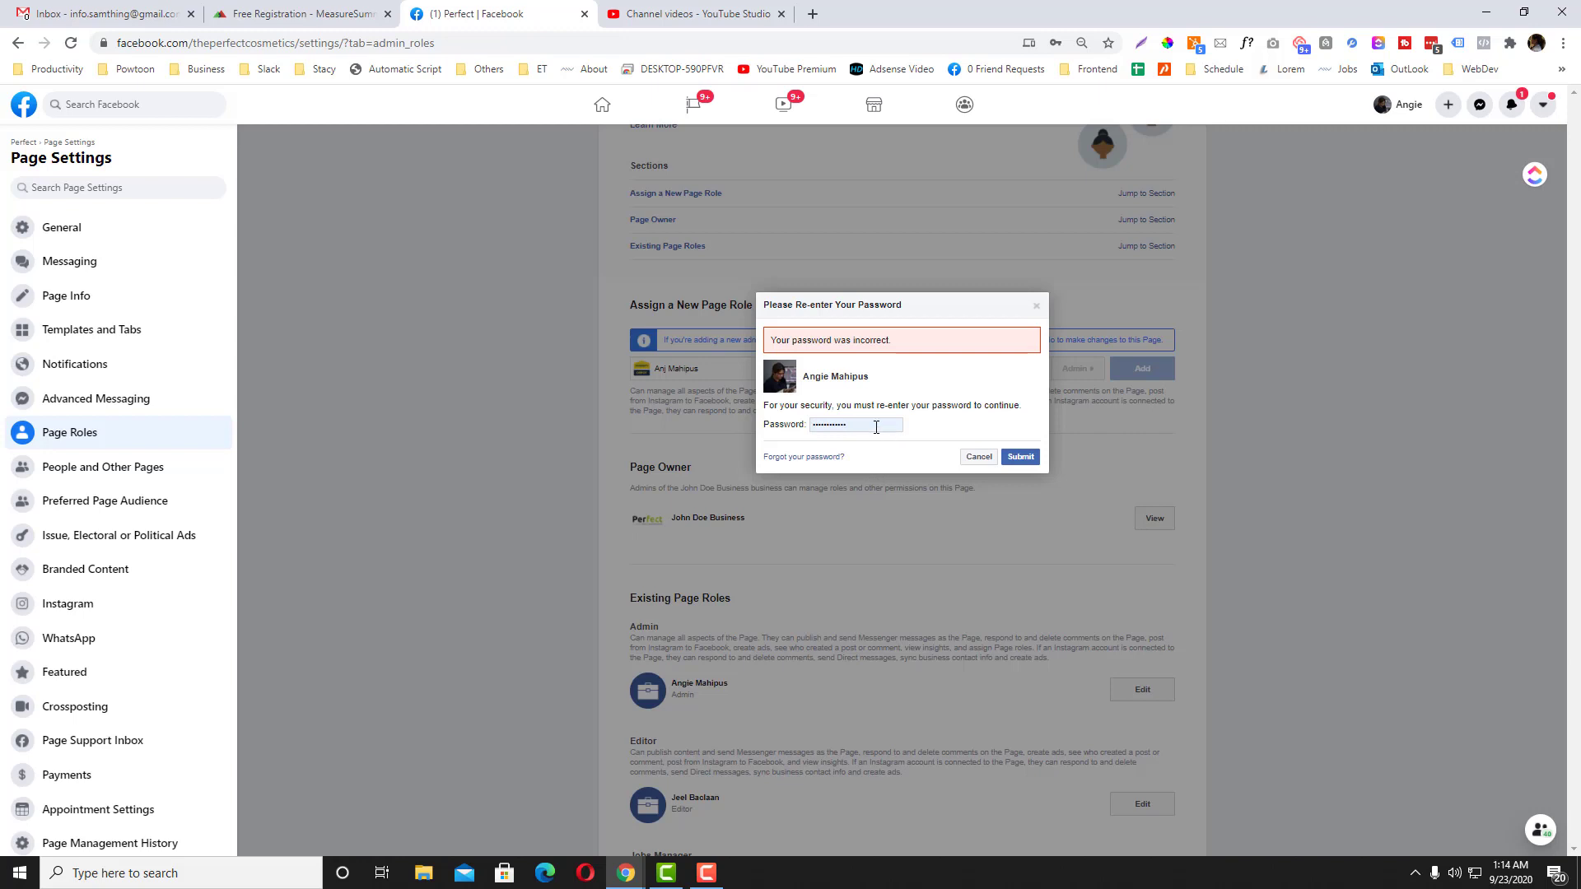
Step: Clear and retype the correct password so the Admin invitation shows as Pending
left_click_drag(876, 426, 787, 426)
type("•")
key("BackSpace")
type("•")
key("Return")
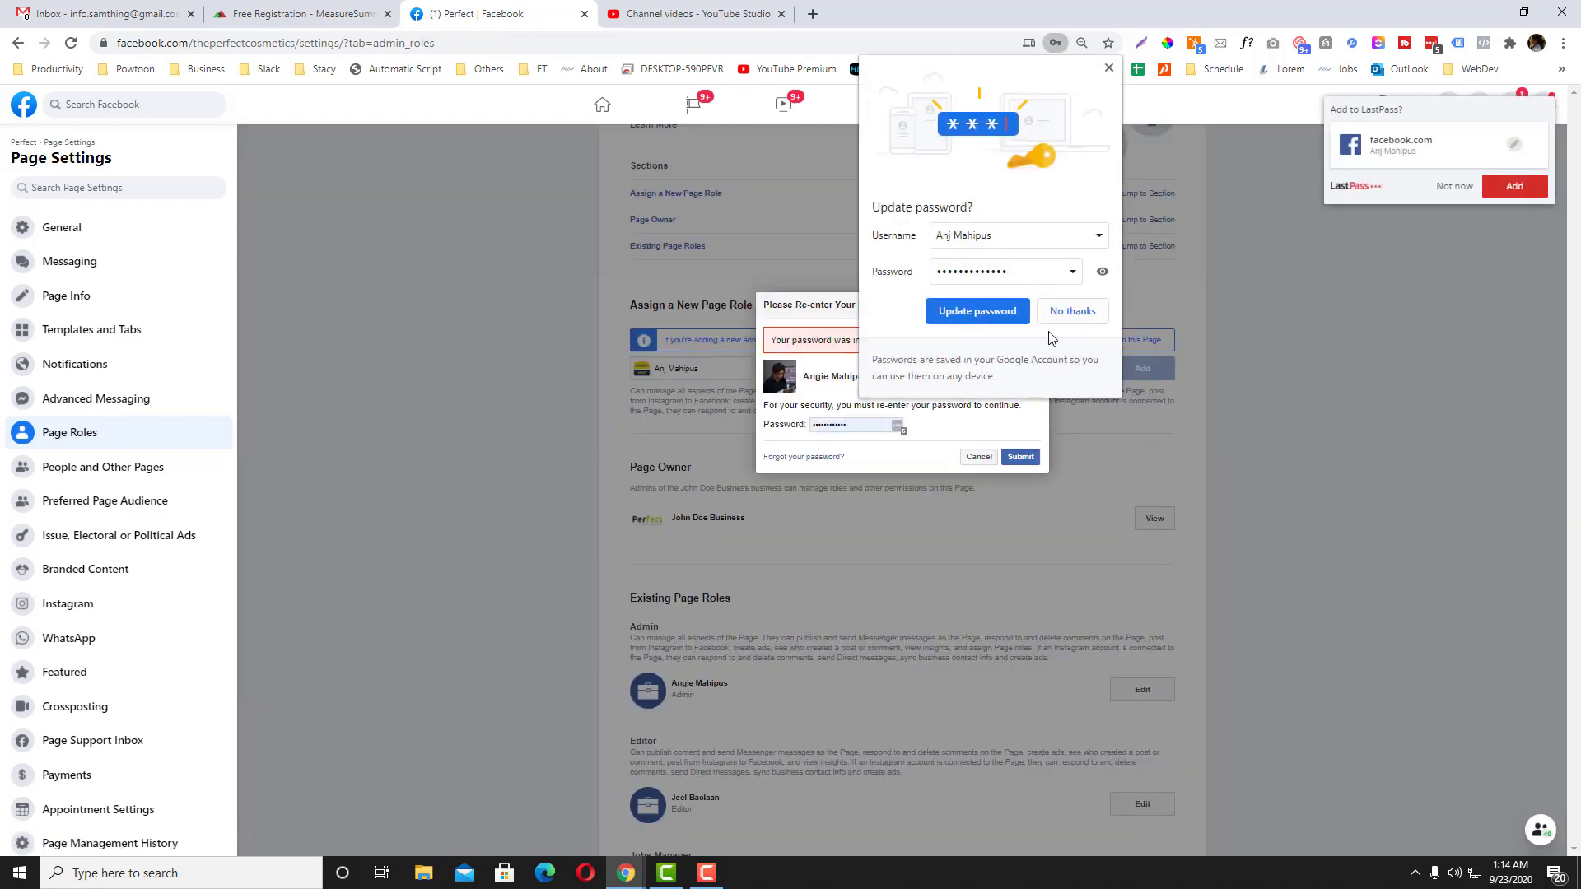
left_click(707, 873)
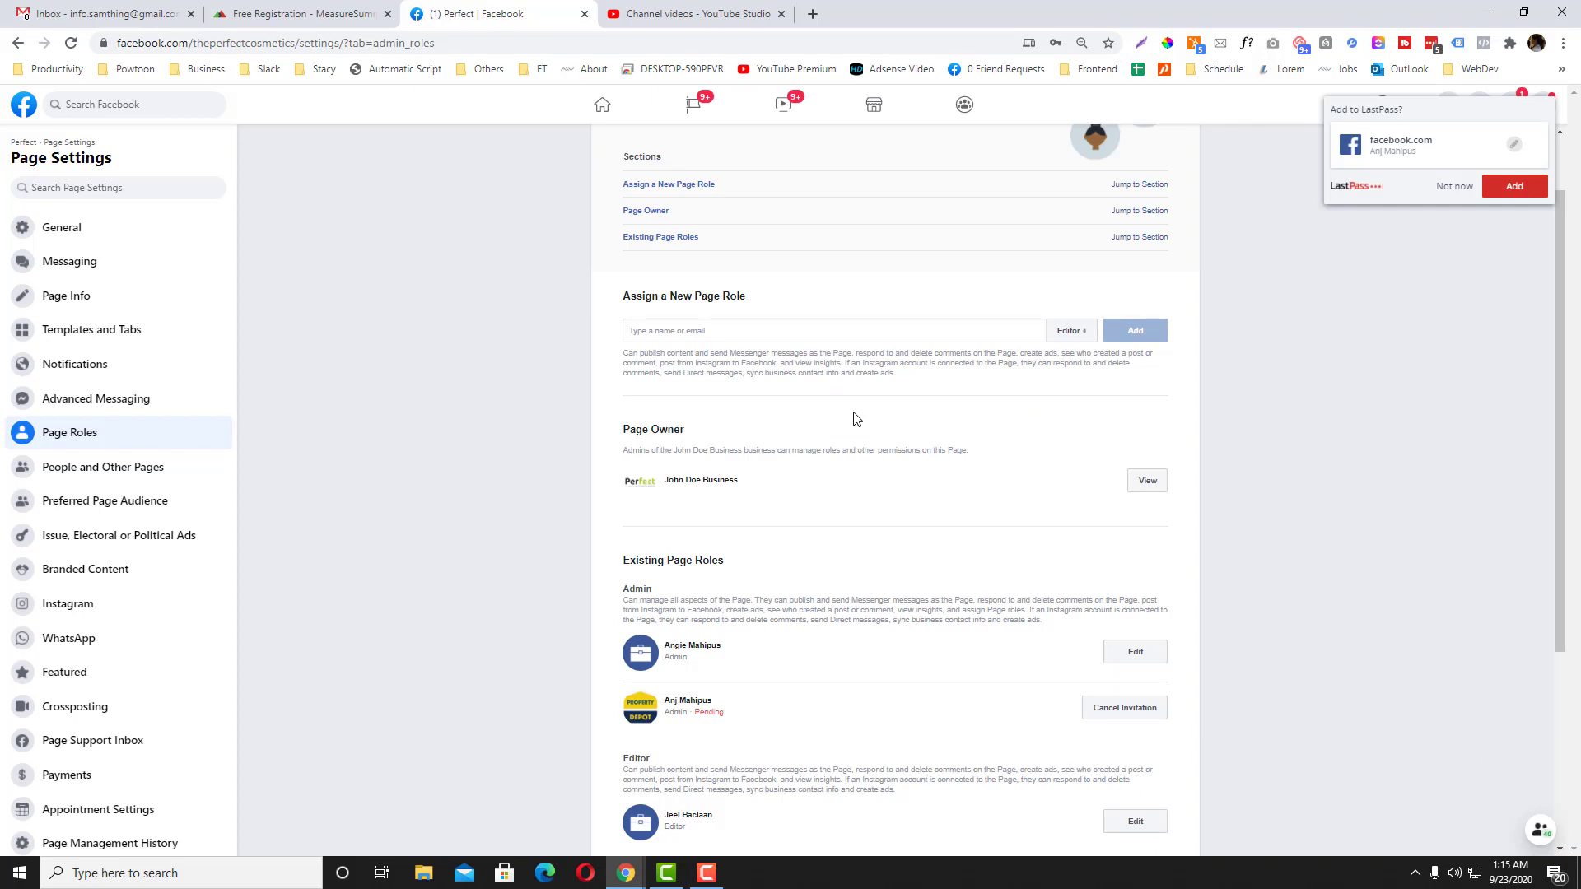
scroll(853, 419, "down", 1)
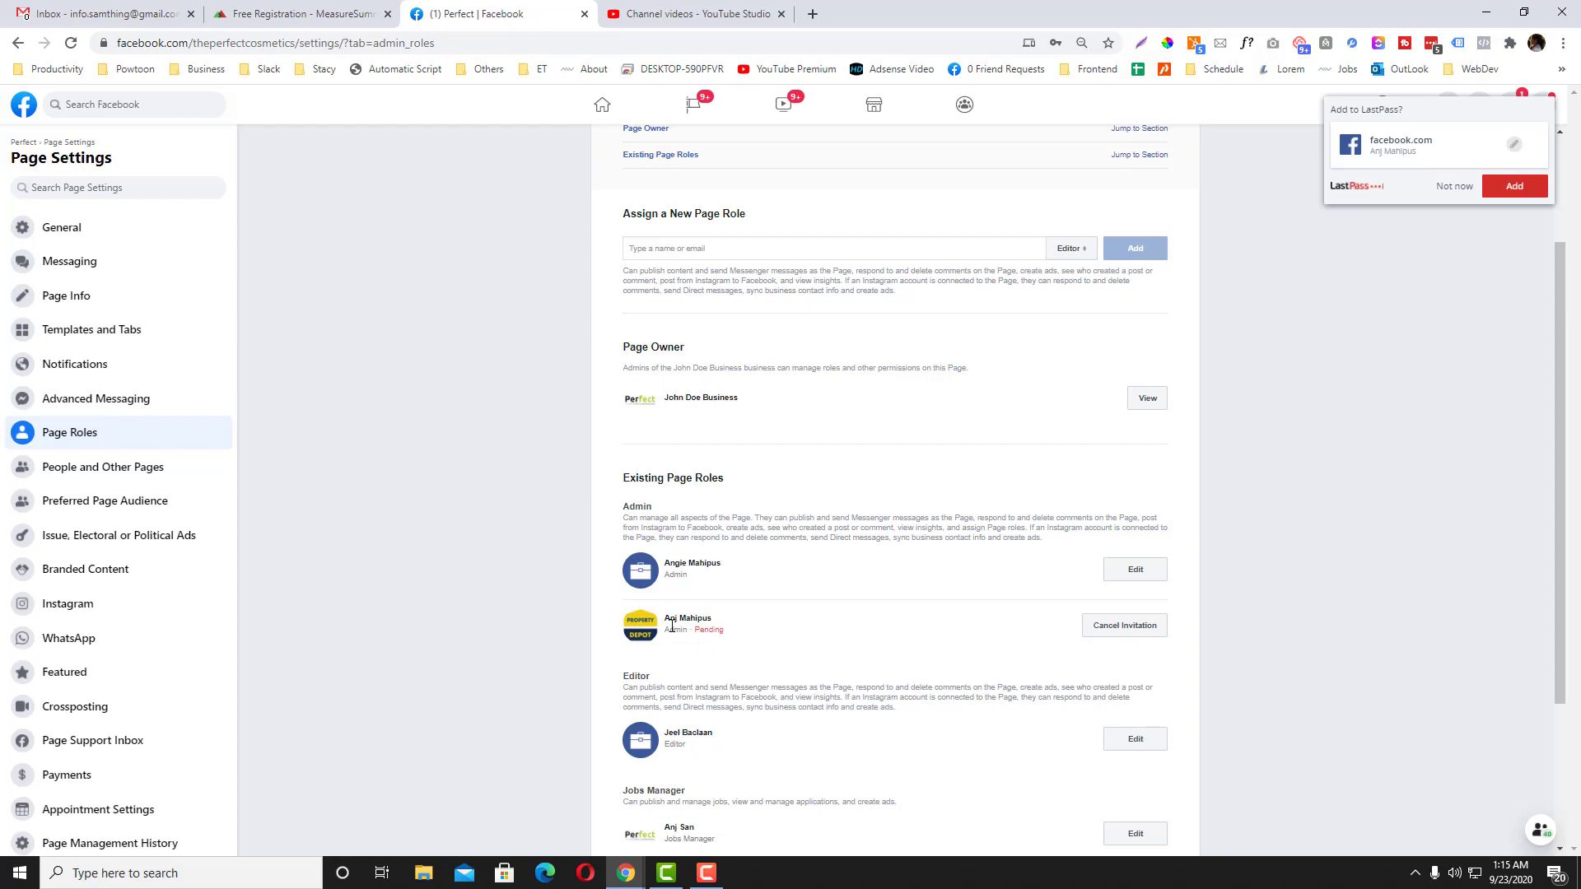
Step: Bring the invited account's window forward and reload its profile and Perfect page
left_click(626, 873)
left_click(753, 806)
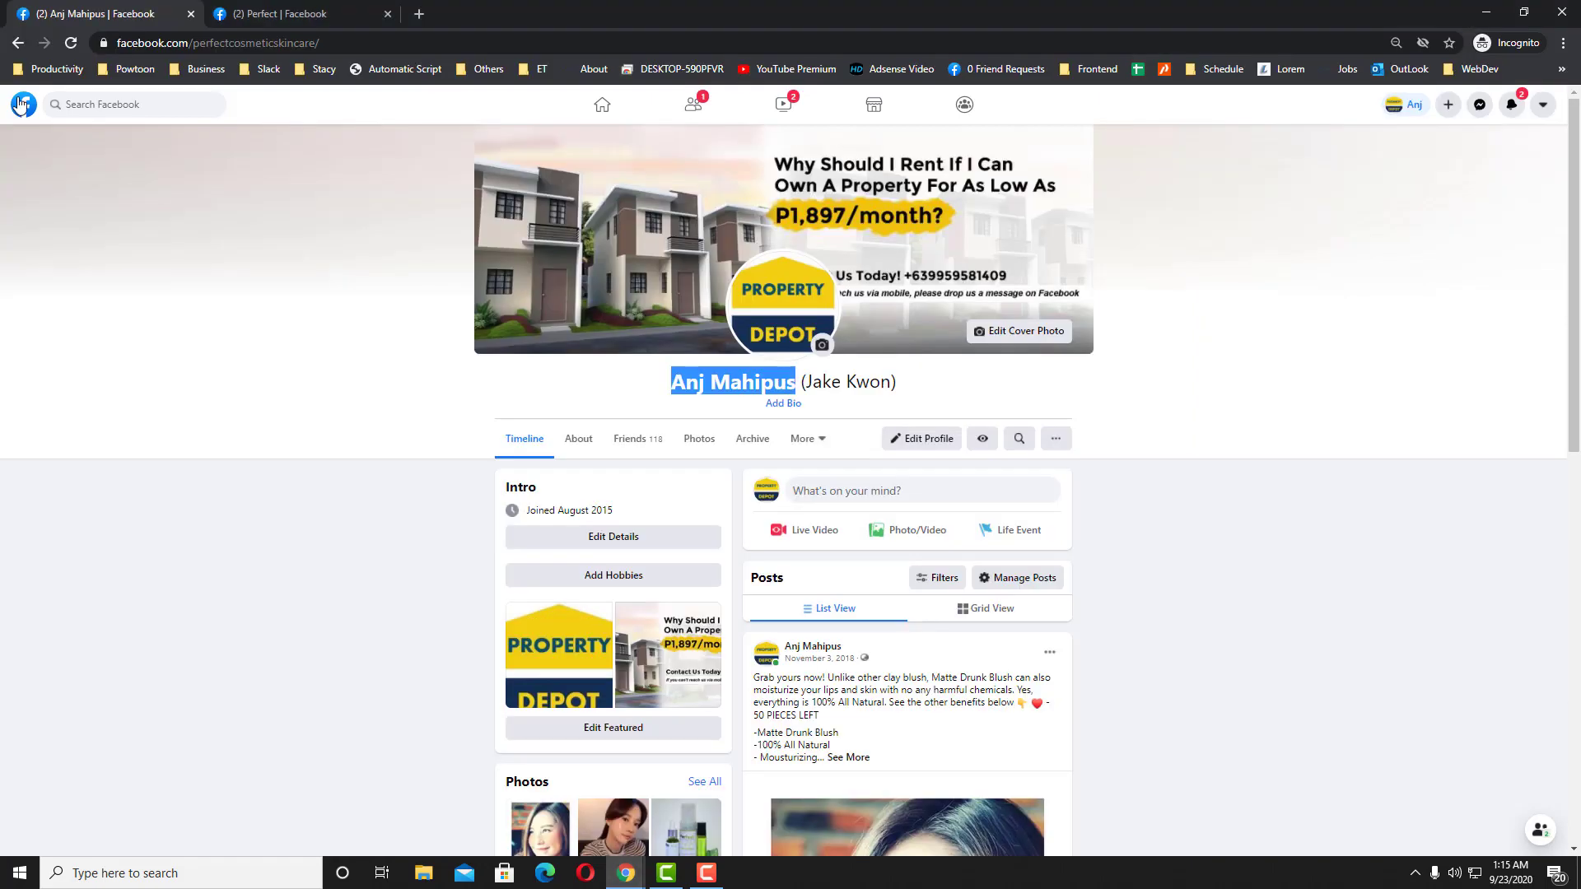
left_click(70, 42)
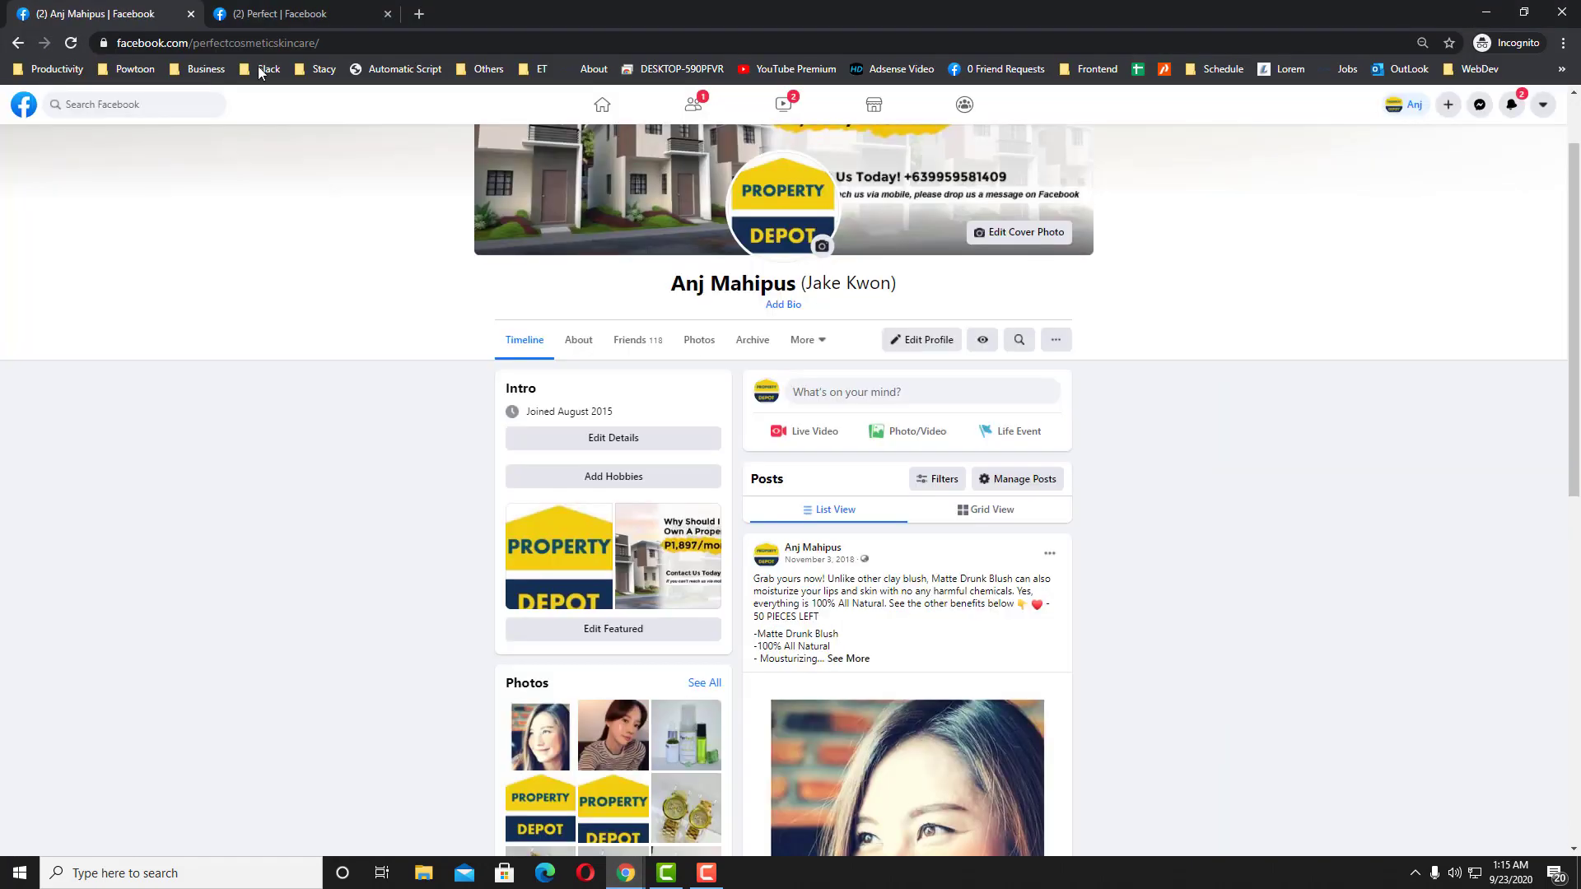
left_click(275, 14)
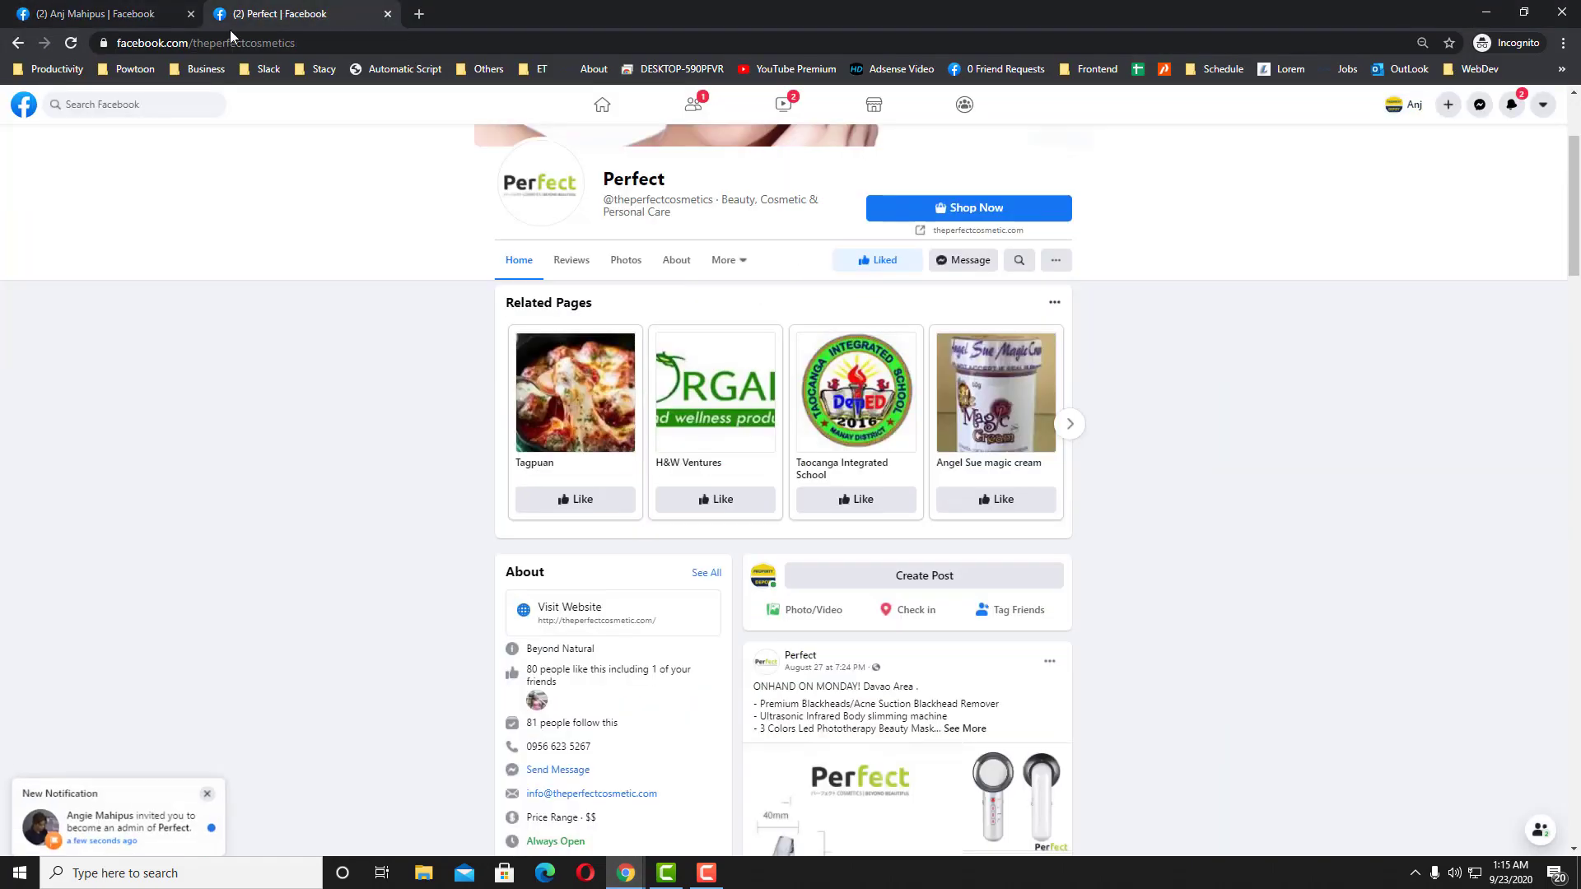
left_click(71, 45)
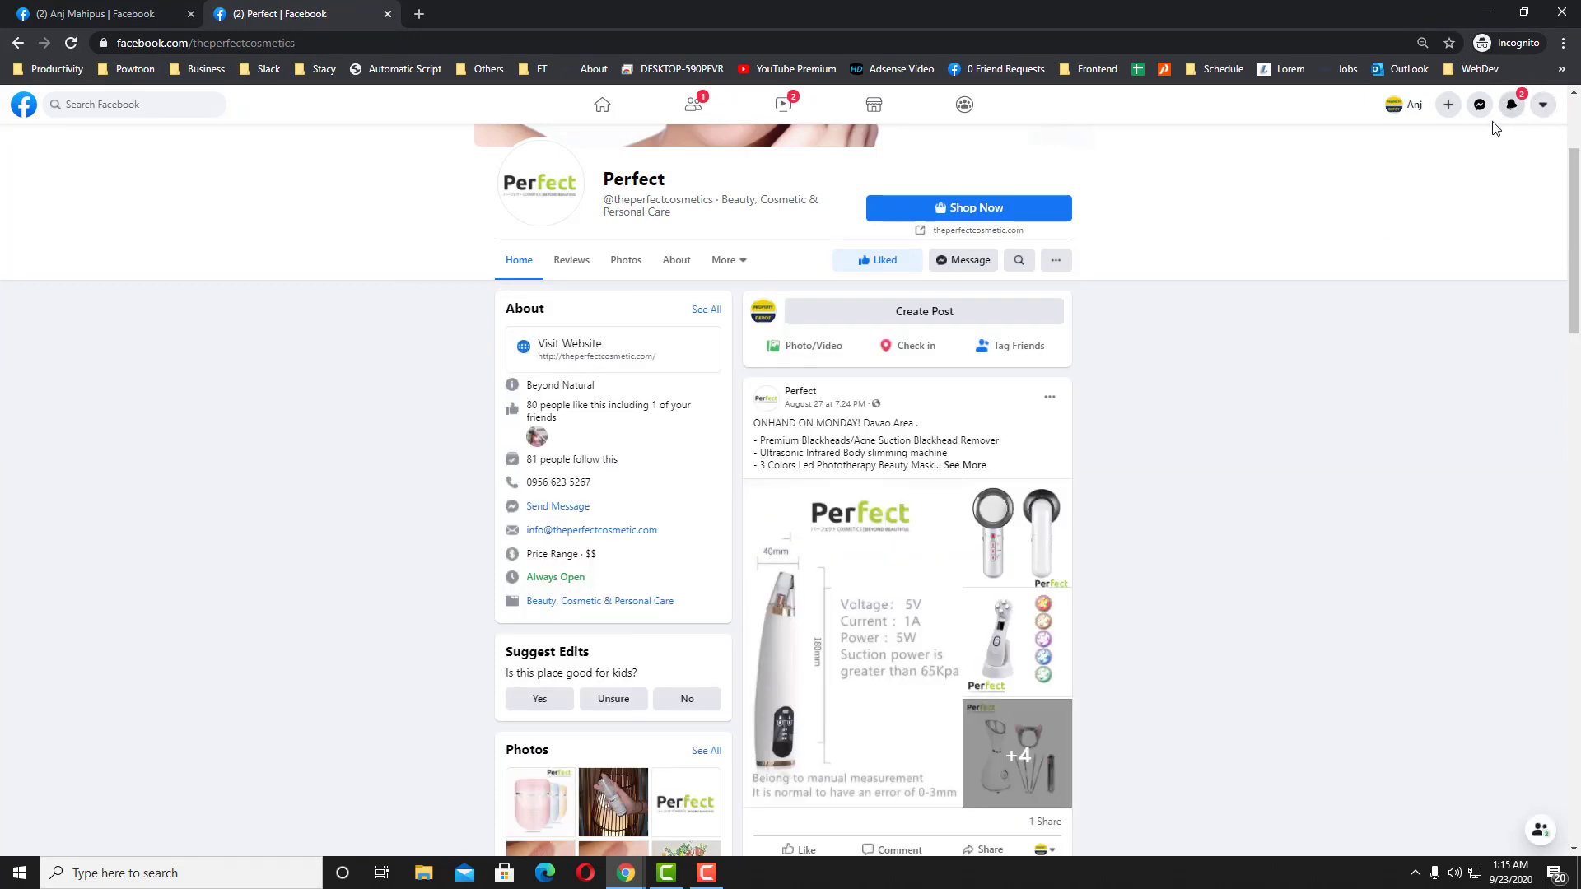
Step: Accept the Perfect admin invitation from notifications and return to Page Roles
left_click(1519, 114)
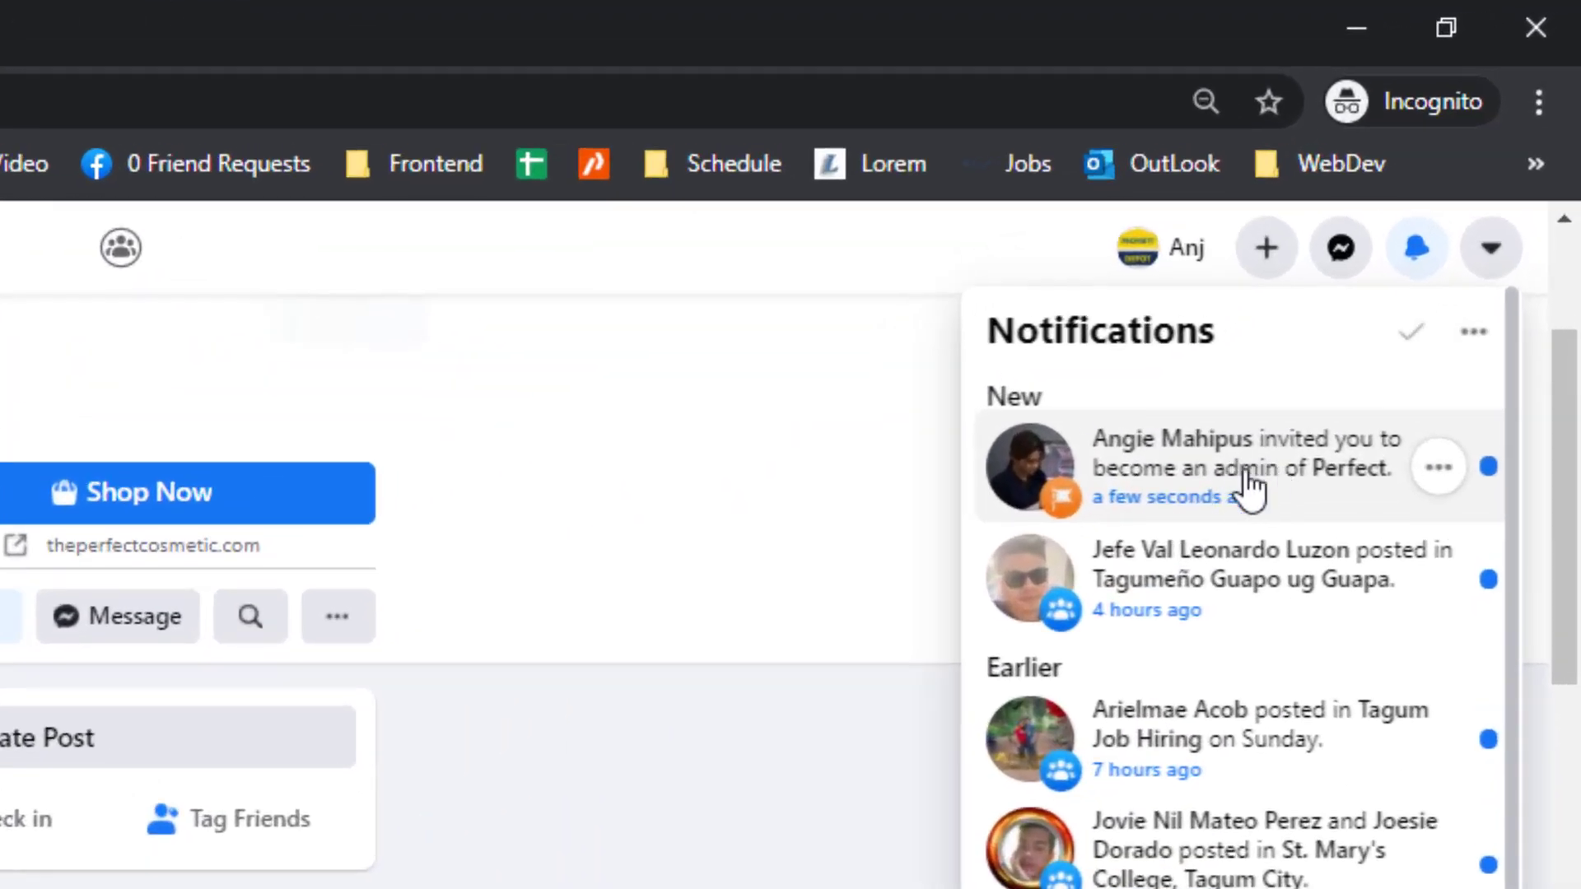
left_click(1245, 481)
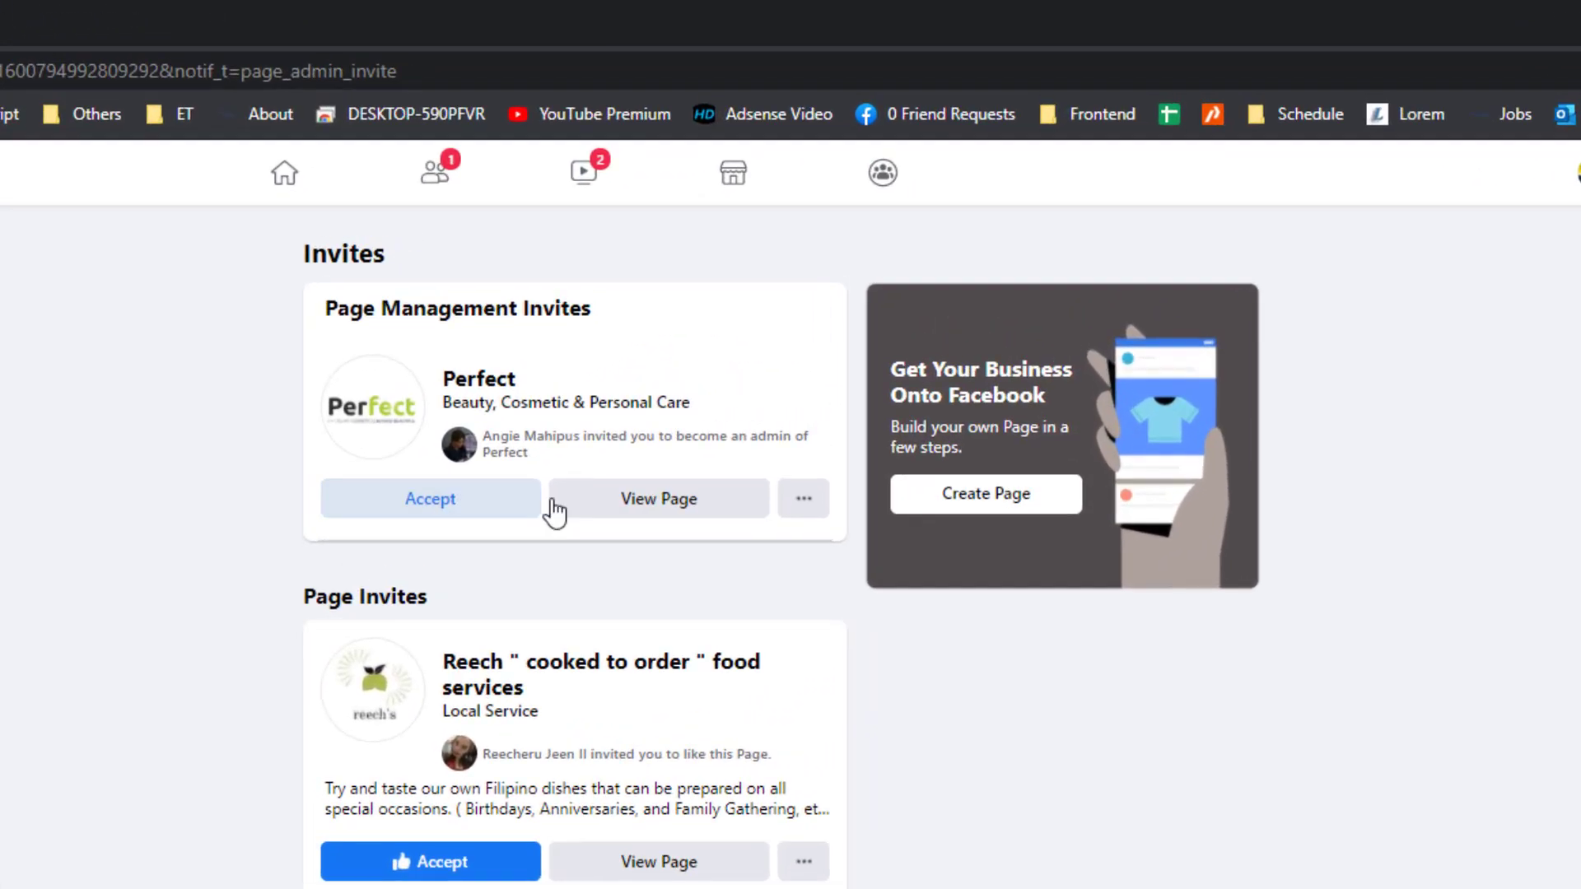
left_click(521, 517)
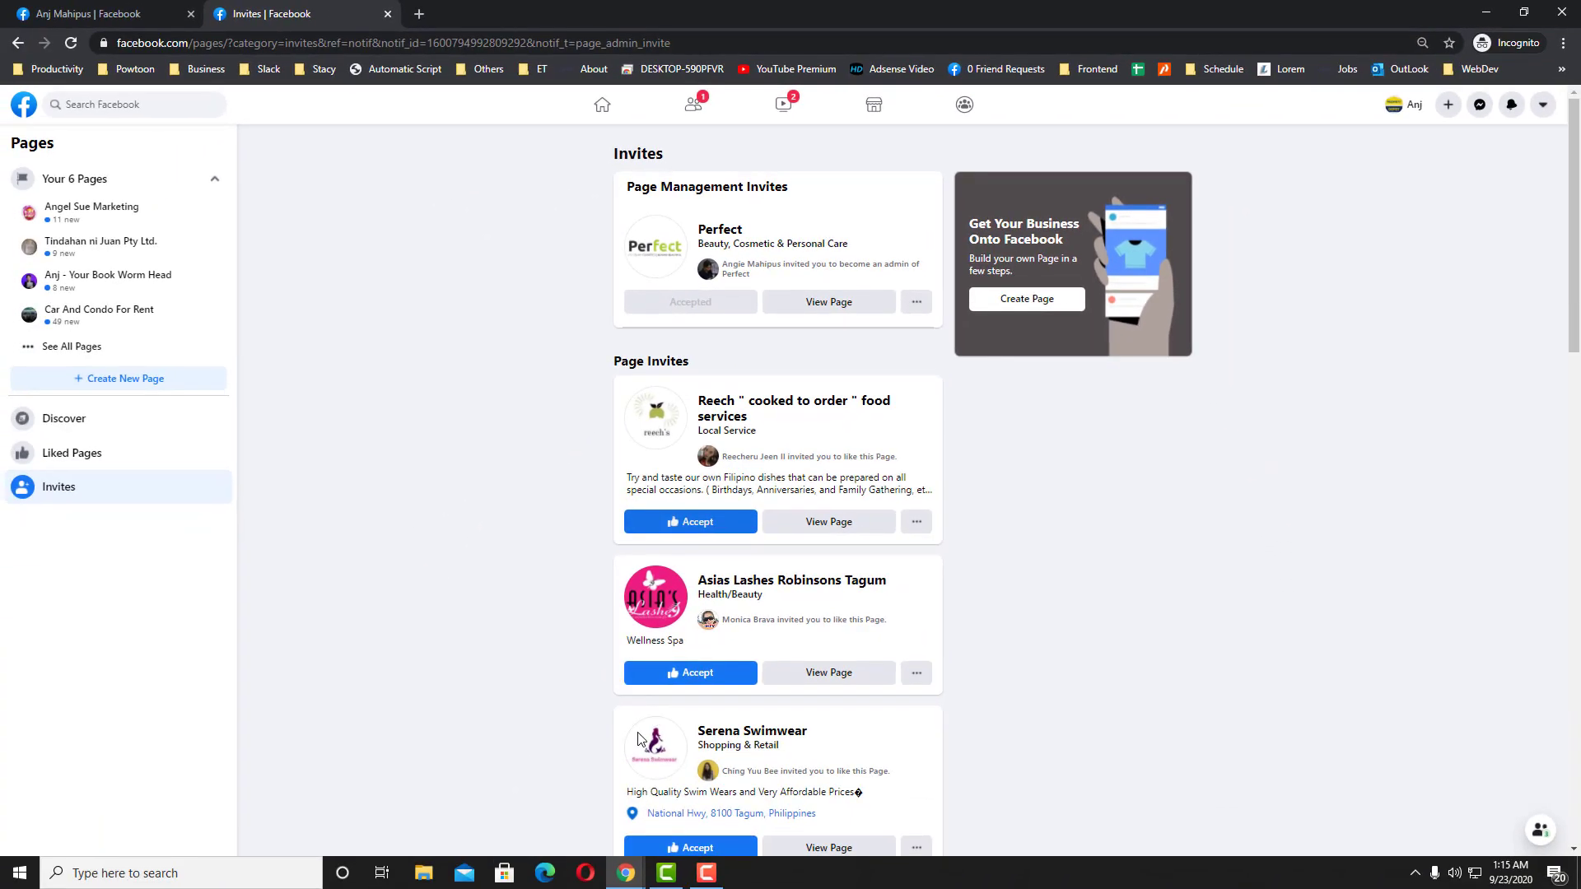
mouse_move(626, 873)
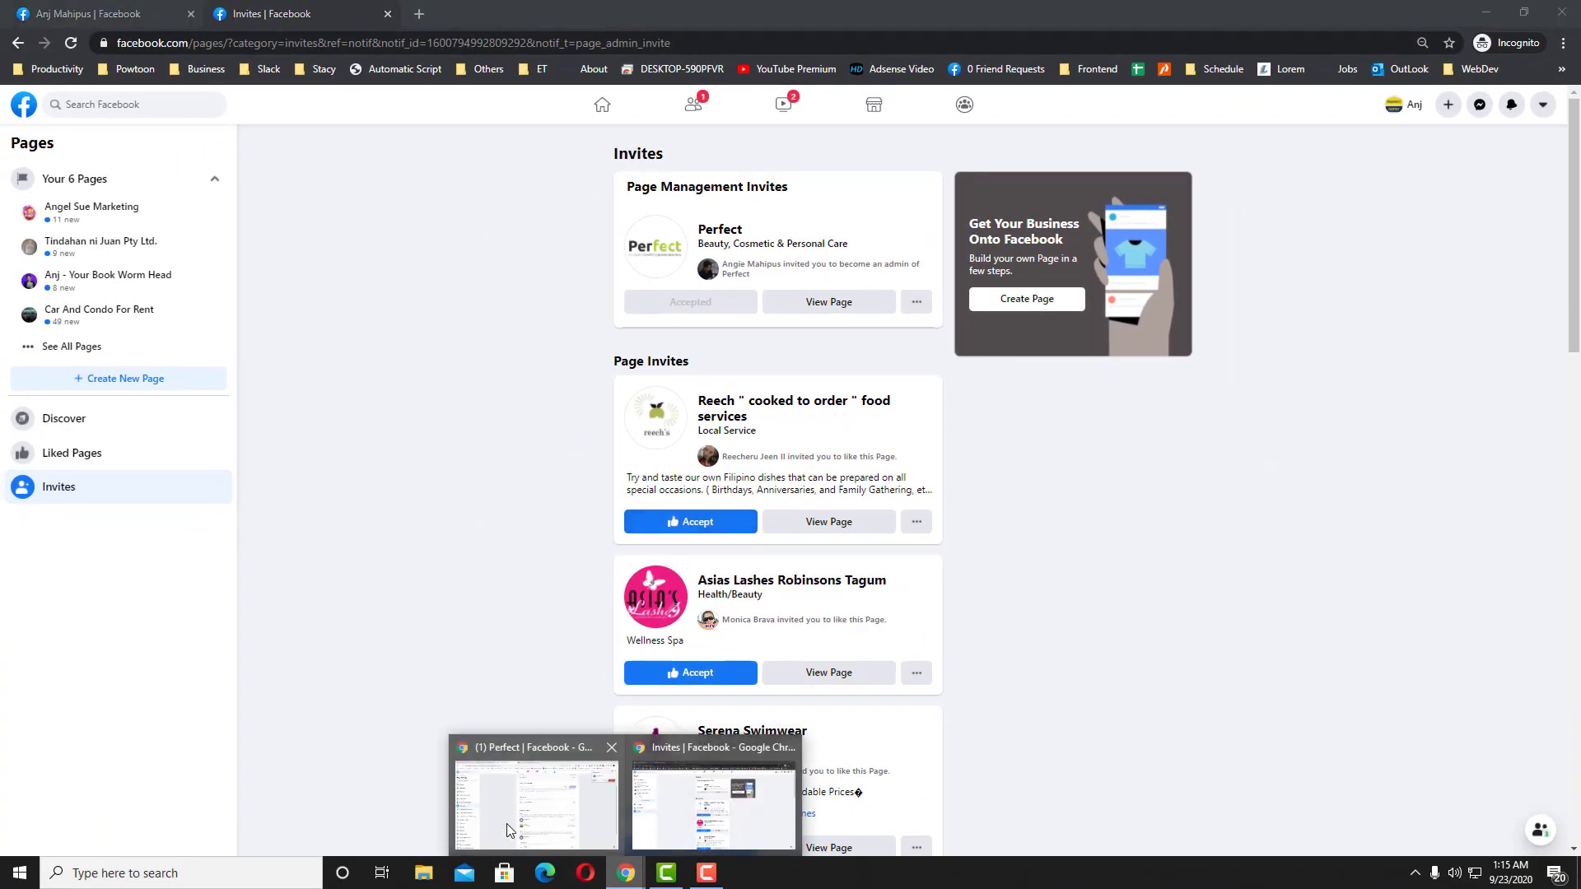
left_click(507, 823)
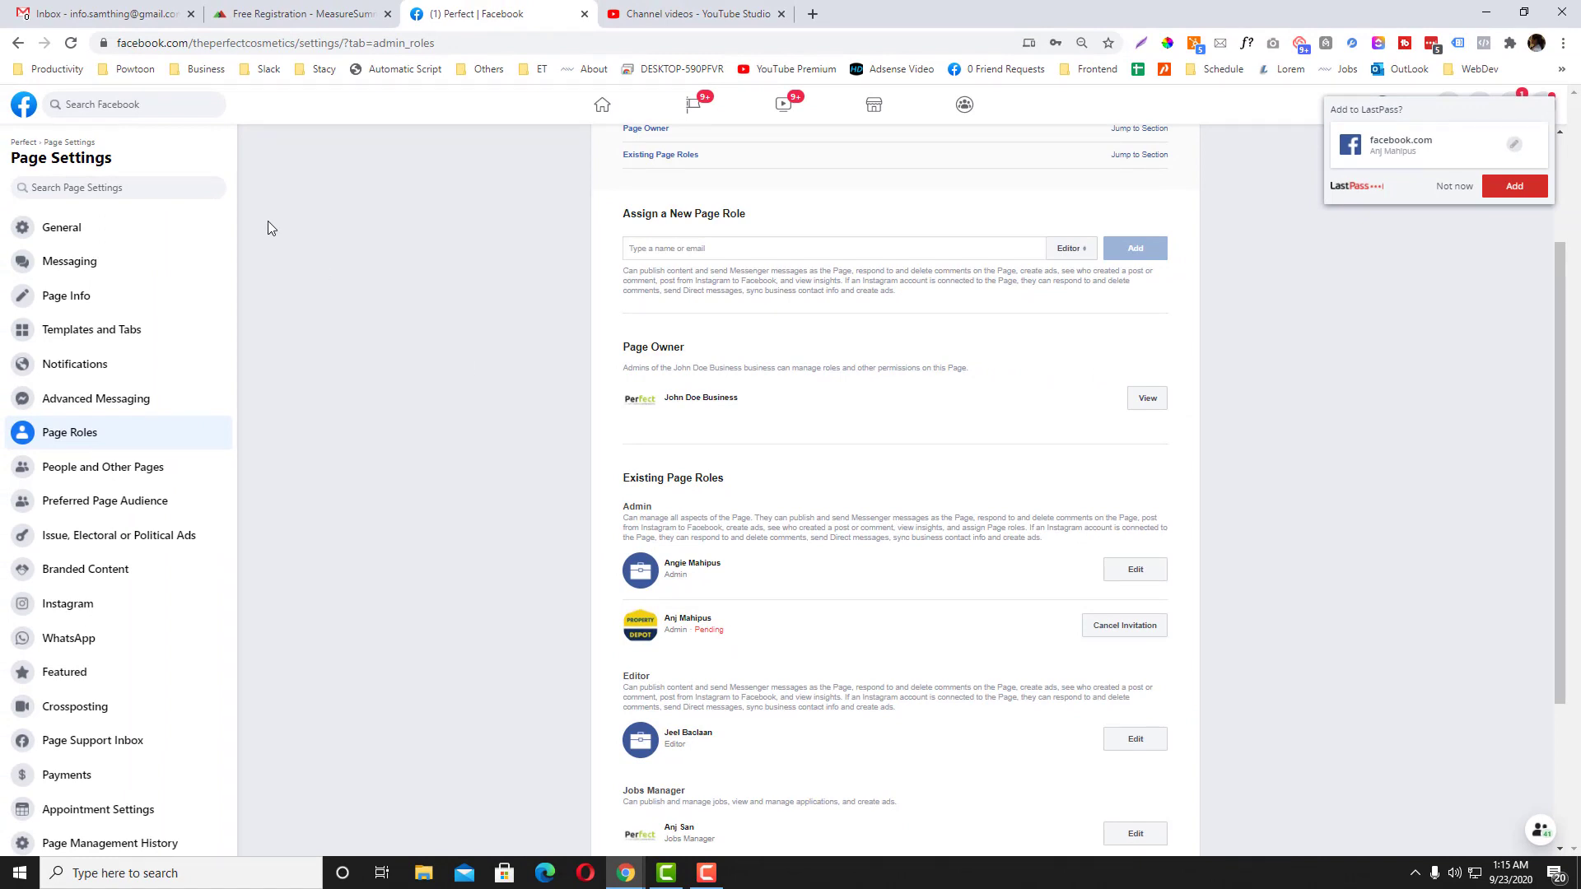
Step: Reload Page Roles to confirm the second account as Admin, then open People and Other Pages
left_click(71, 44)
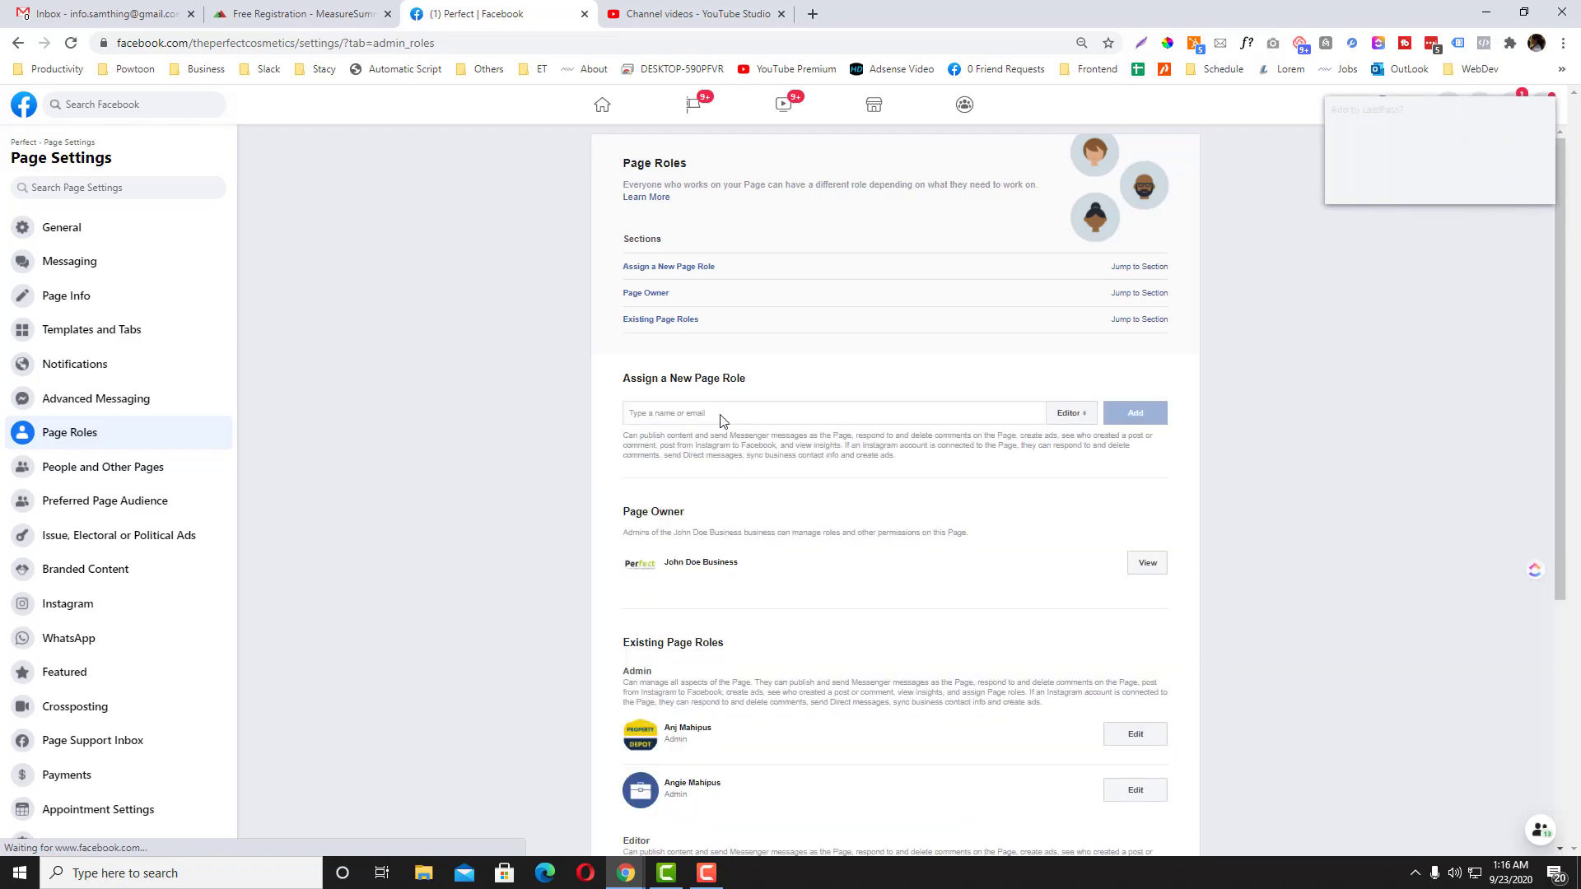
scroll(681, 414, "down", 5)
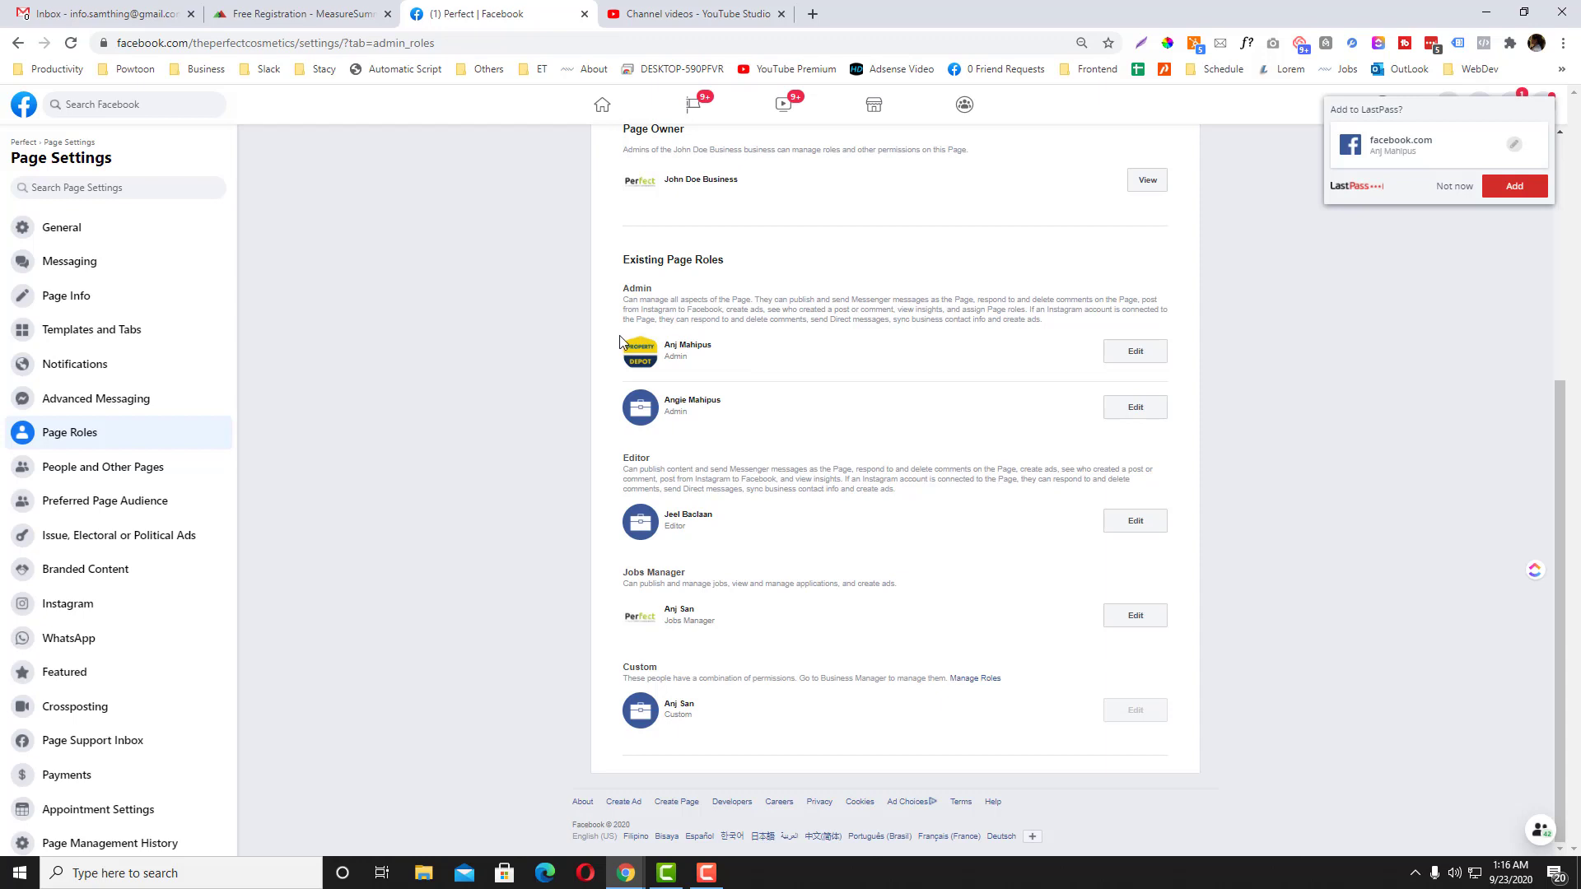
left_click(63, 465)
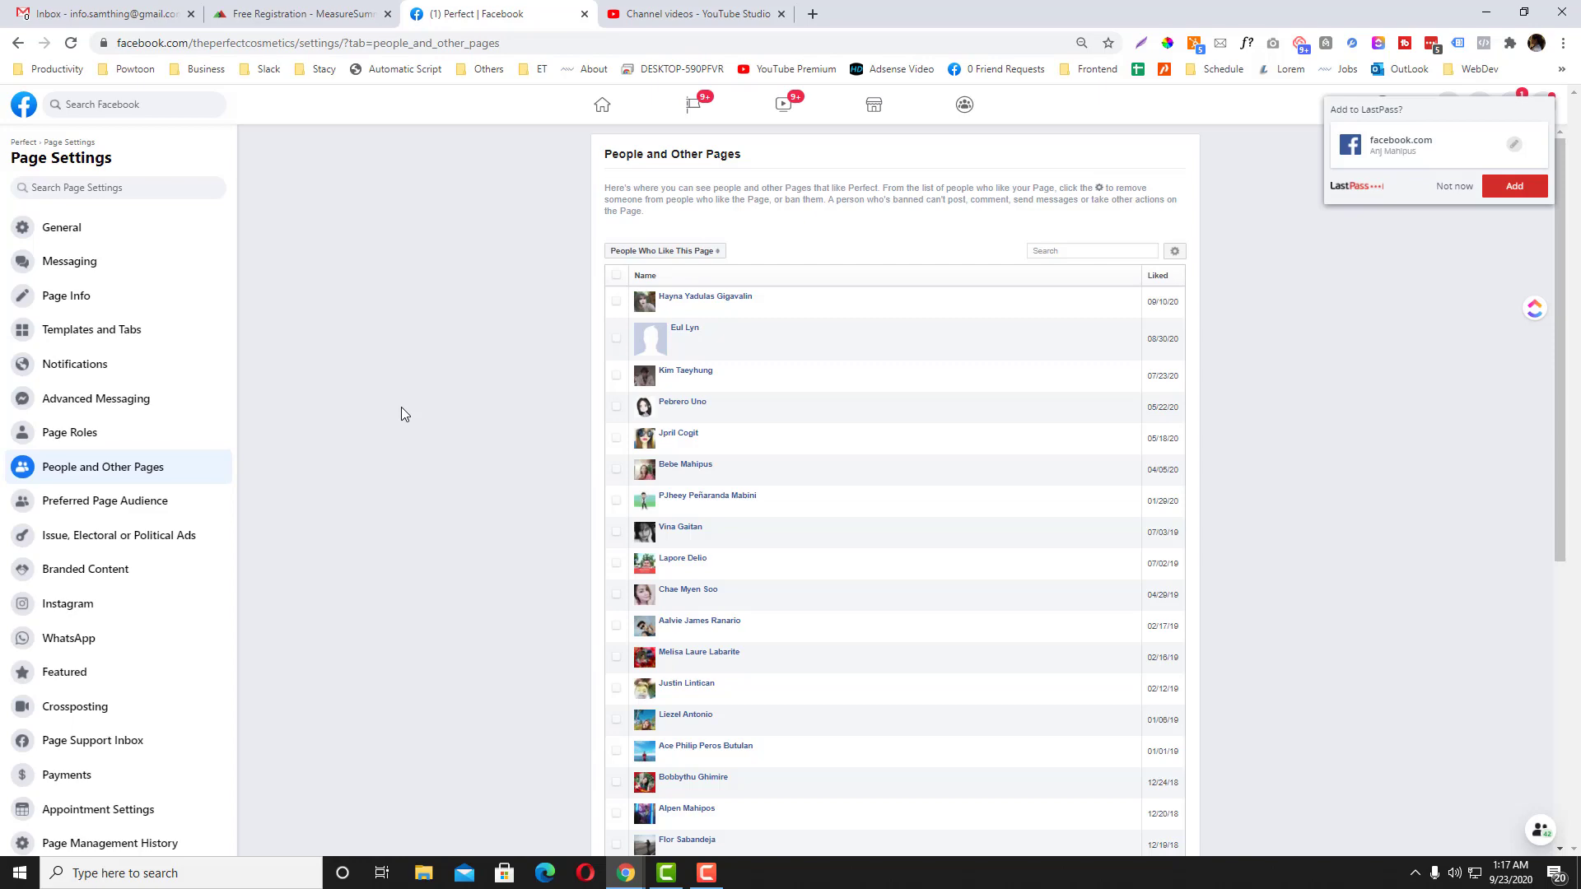
Step: Remove the ticked person from the Perfect page's likes and confirm the removal
scroll(401, 407, "down", 5)
scroll(401, 407, "up", 5)
scroll(851, 448, "down", 1)
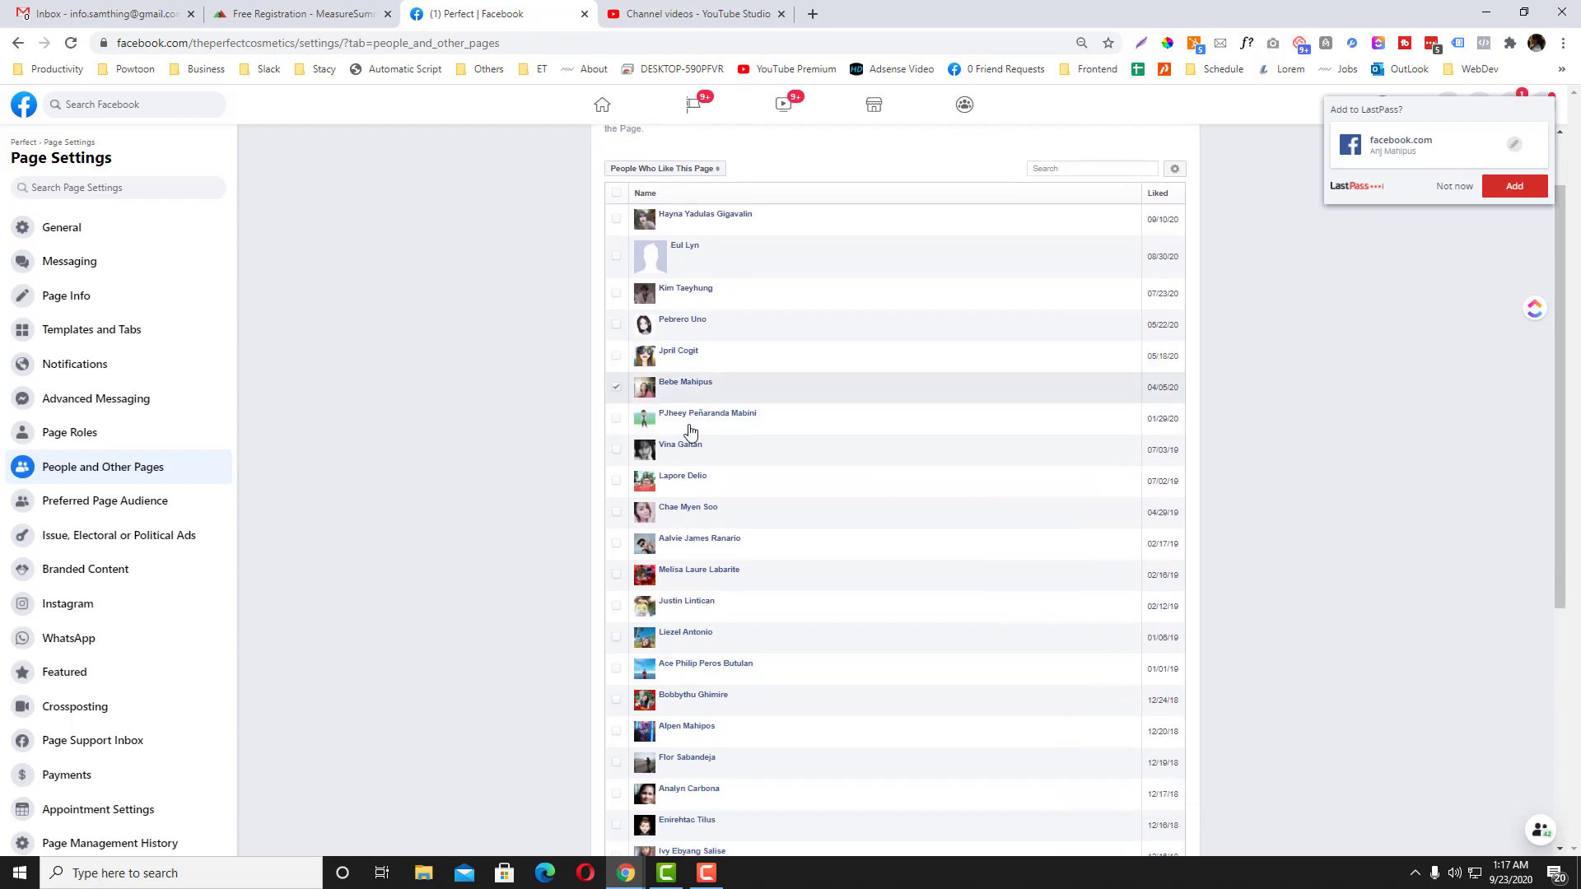
scroll(693, 430, "down", 5)
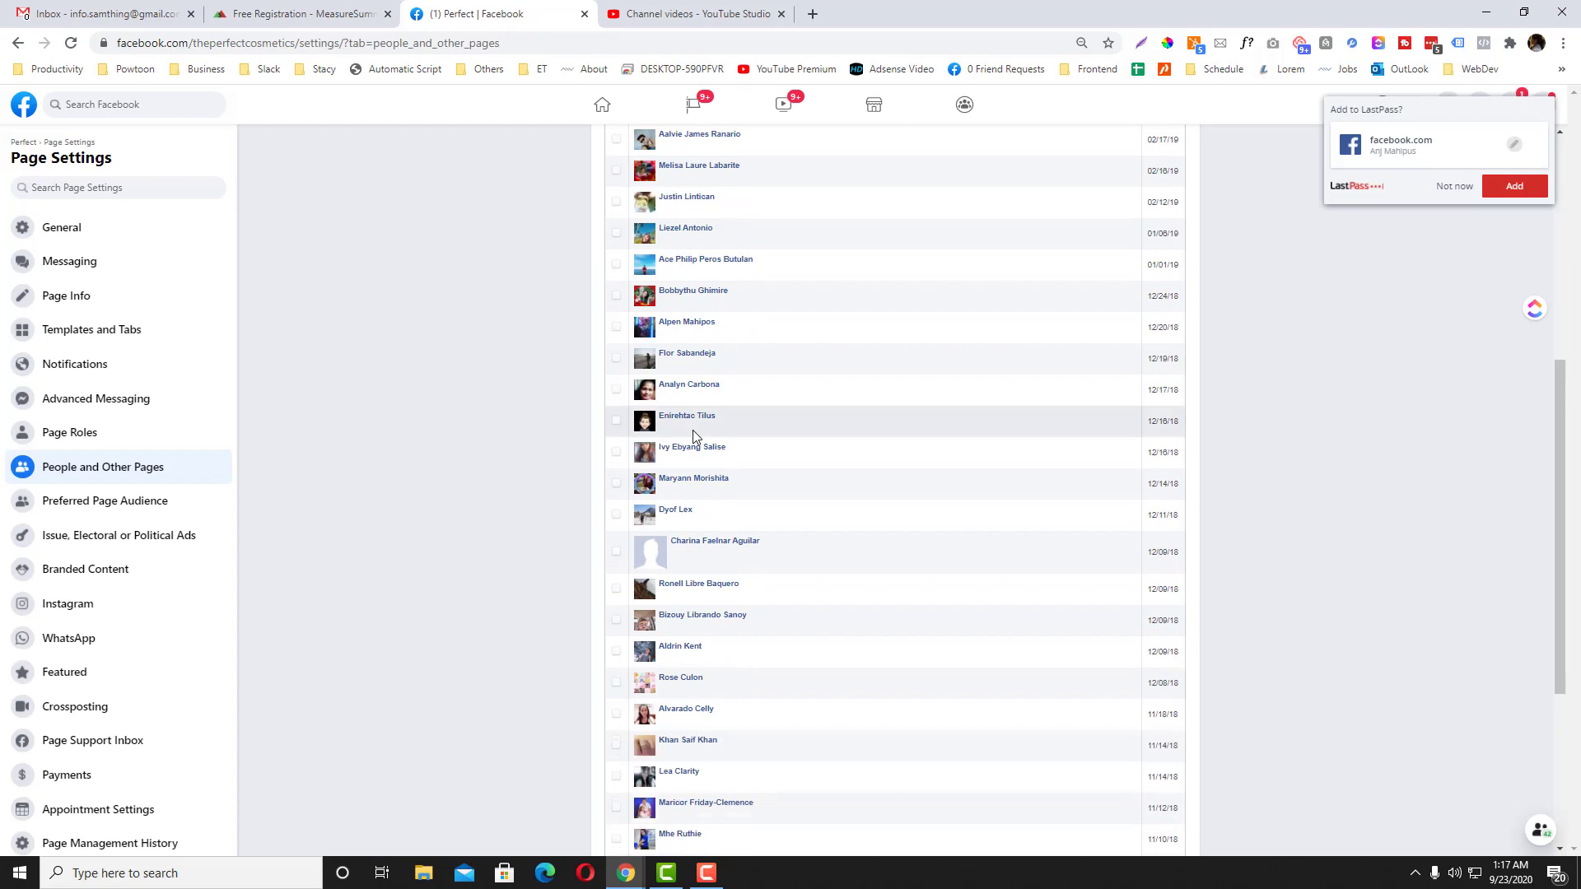
scroll(694, 430, "down", 4)
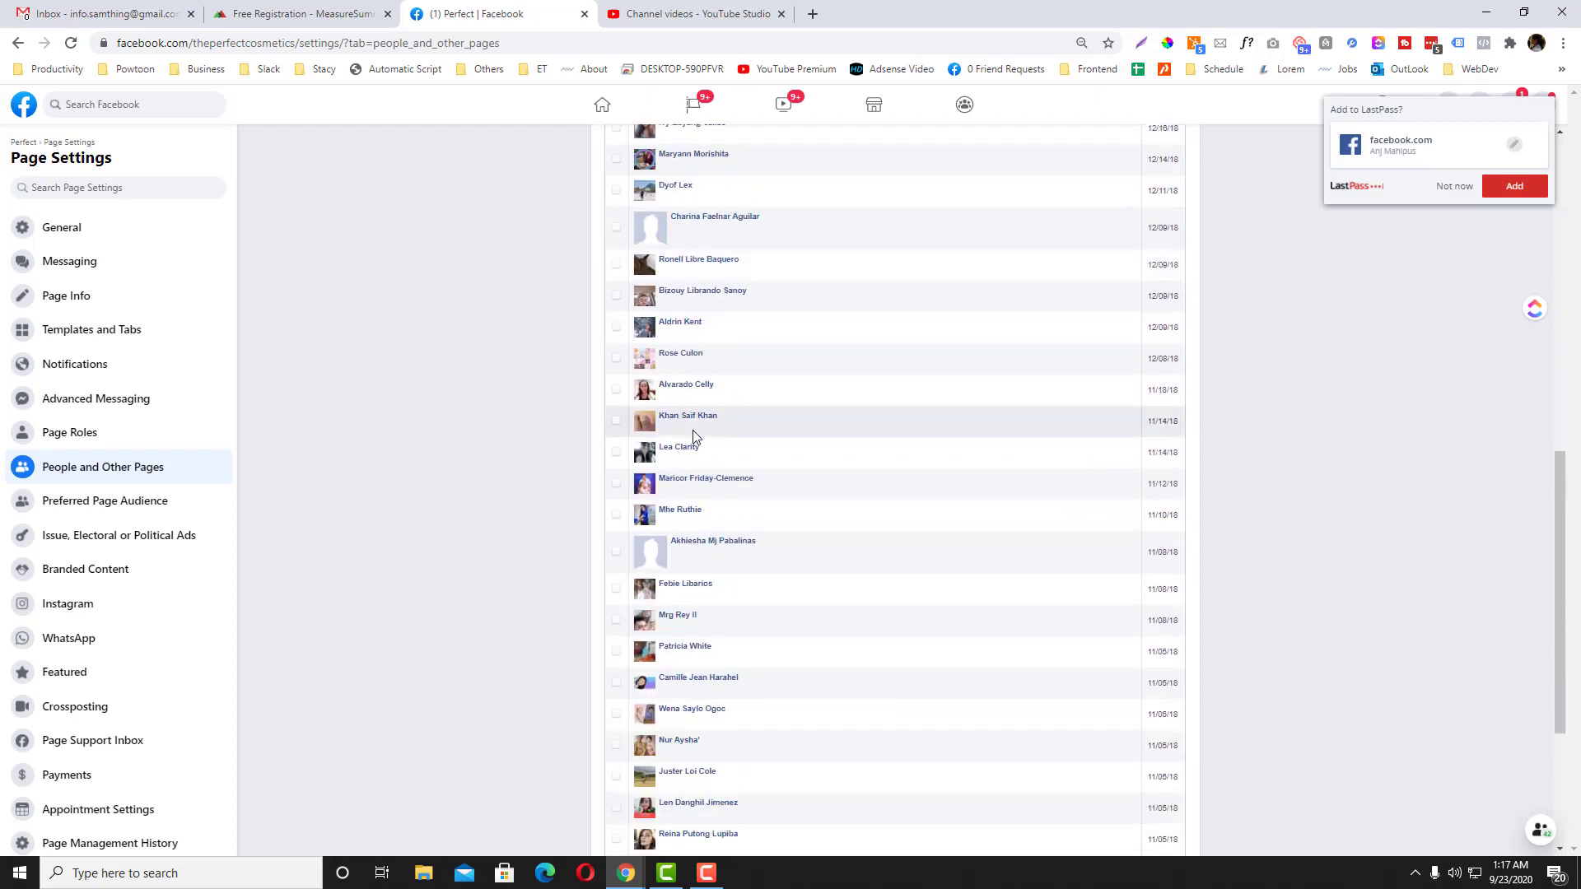
scroll(693, 429, "down", 4)
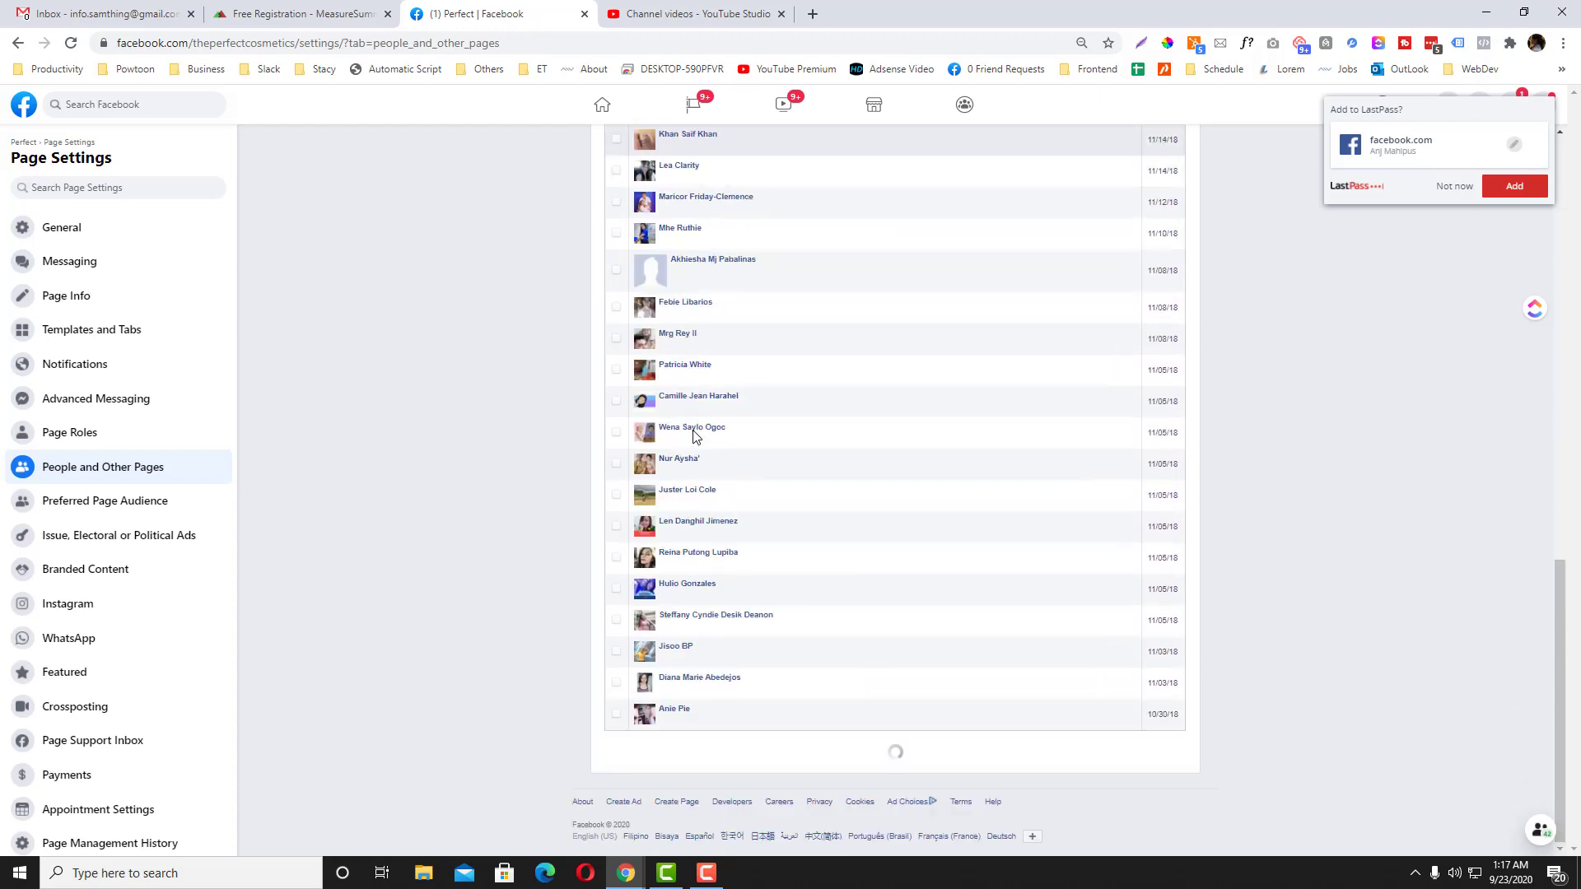
scroll(694, 436, "up", 15)
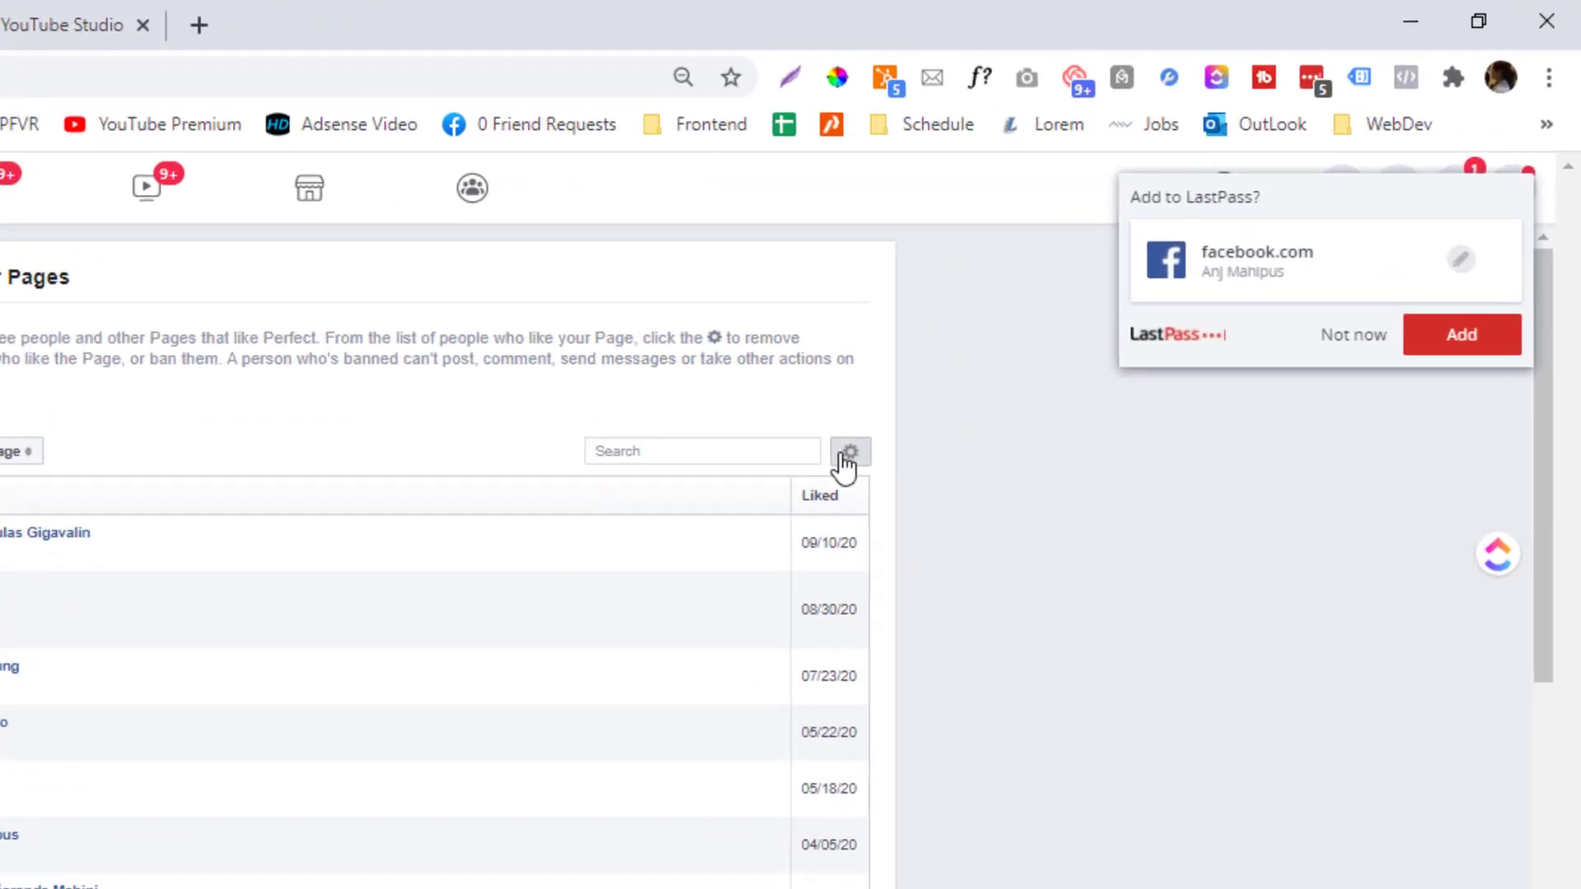
left_click(845, 458)
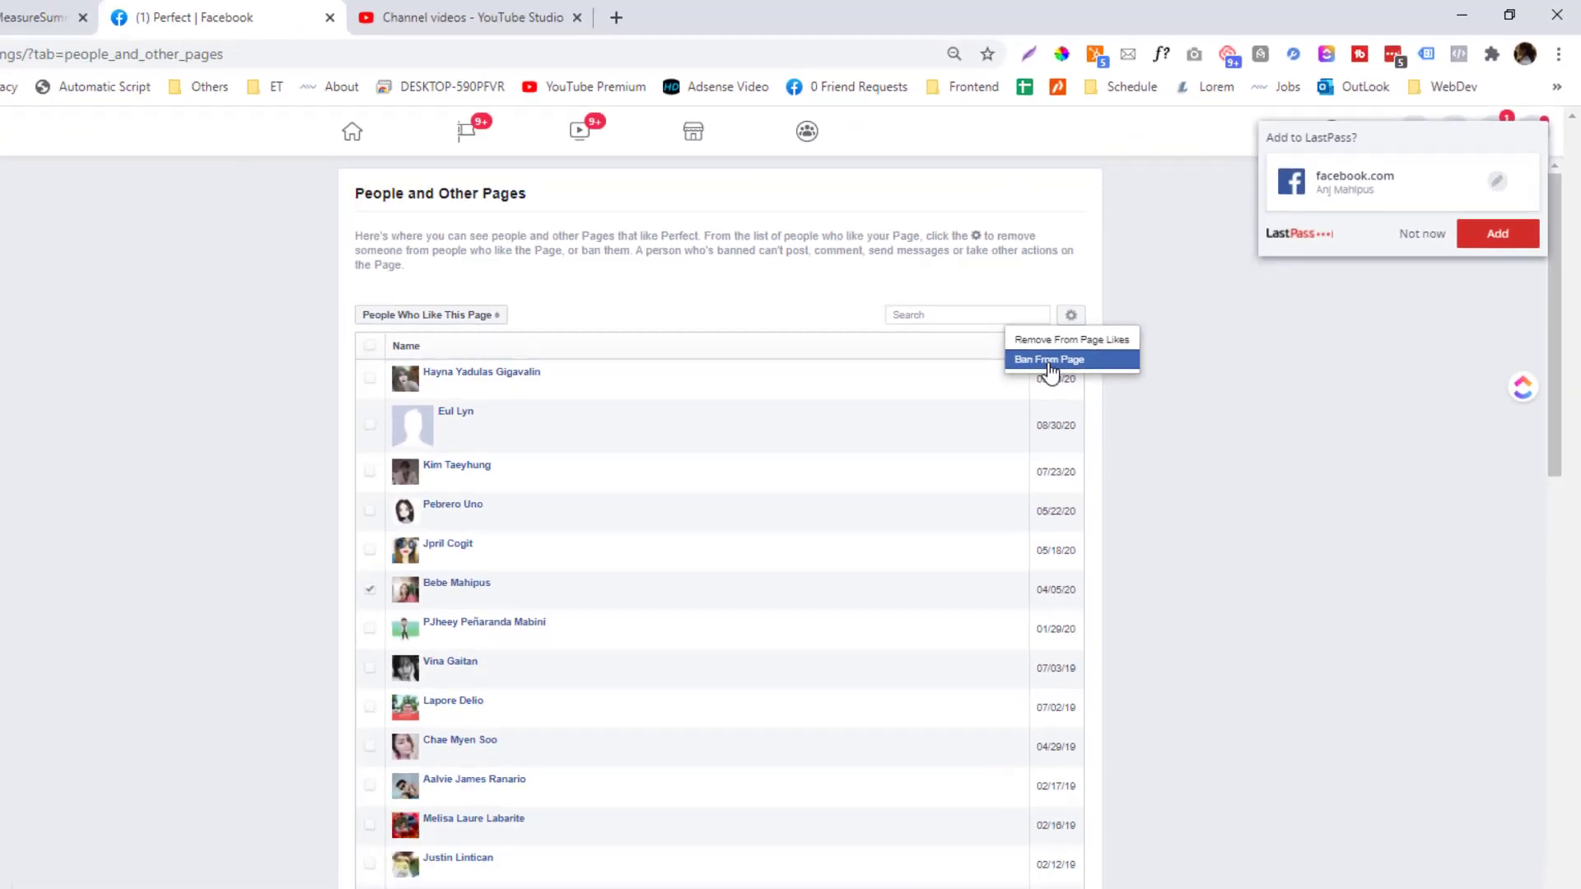
left_click(1045, 338)
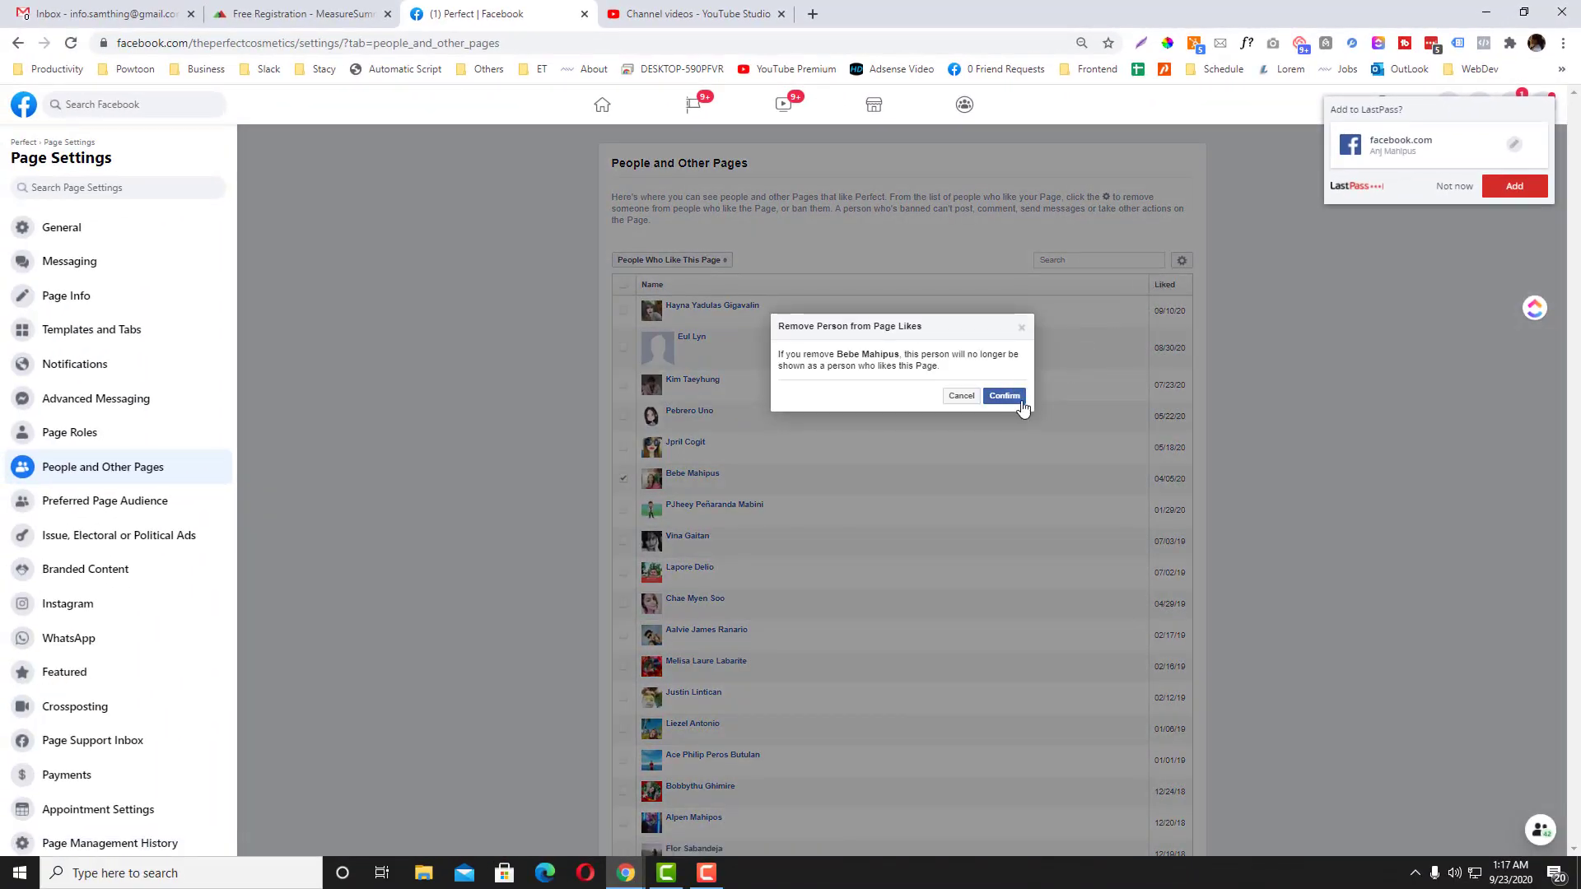
left_click(996, 396)
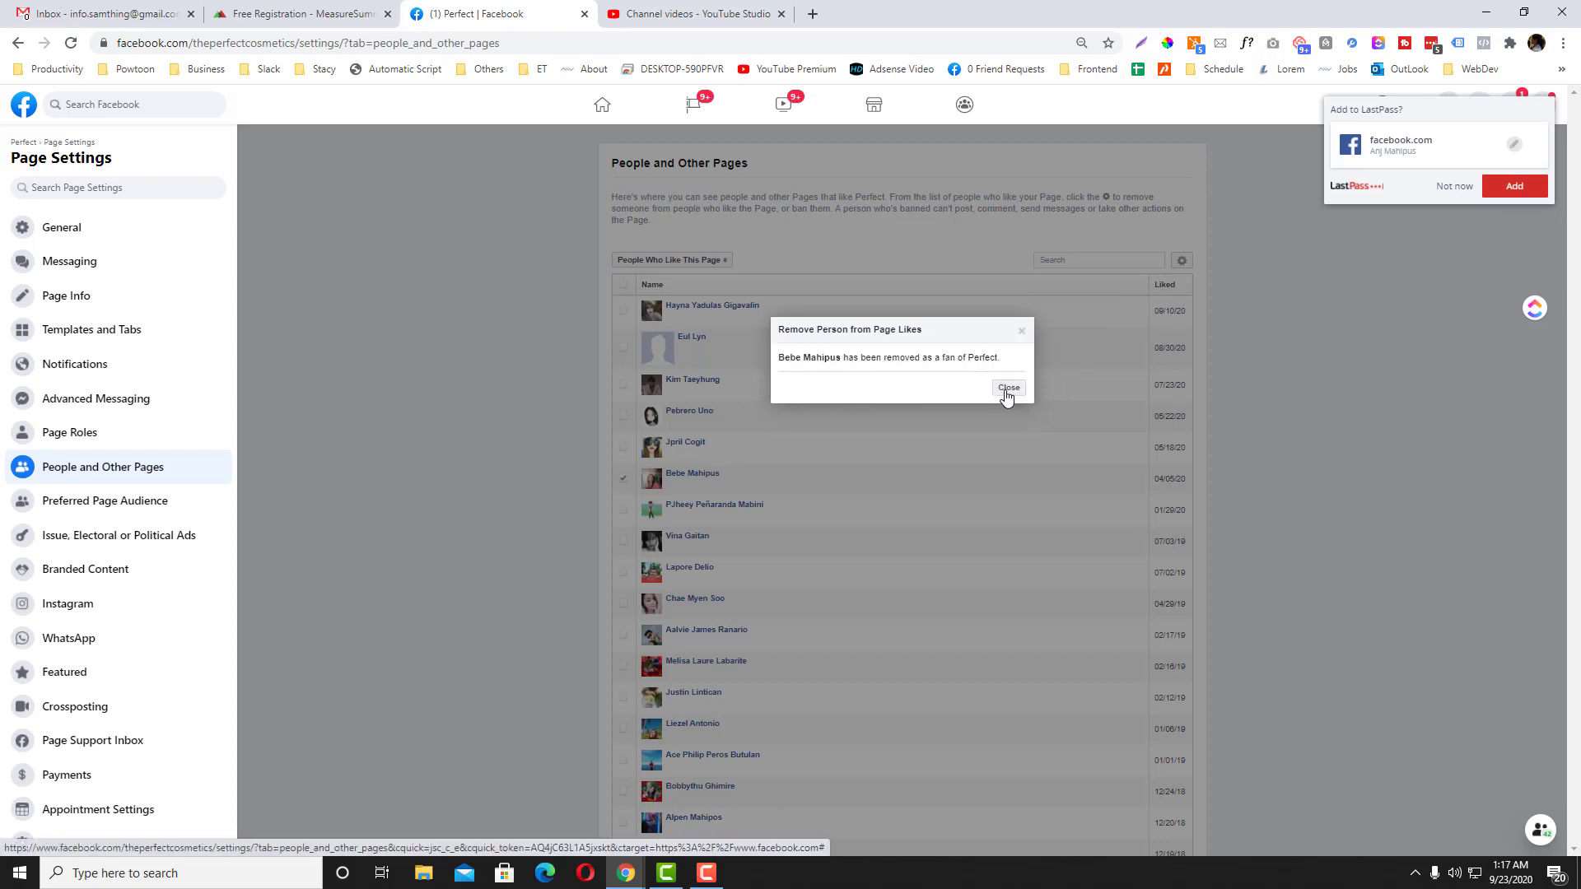
left_click(1005, 396)
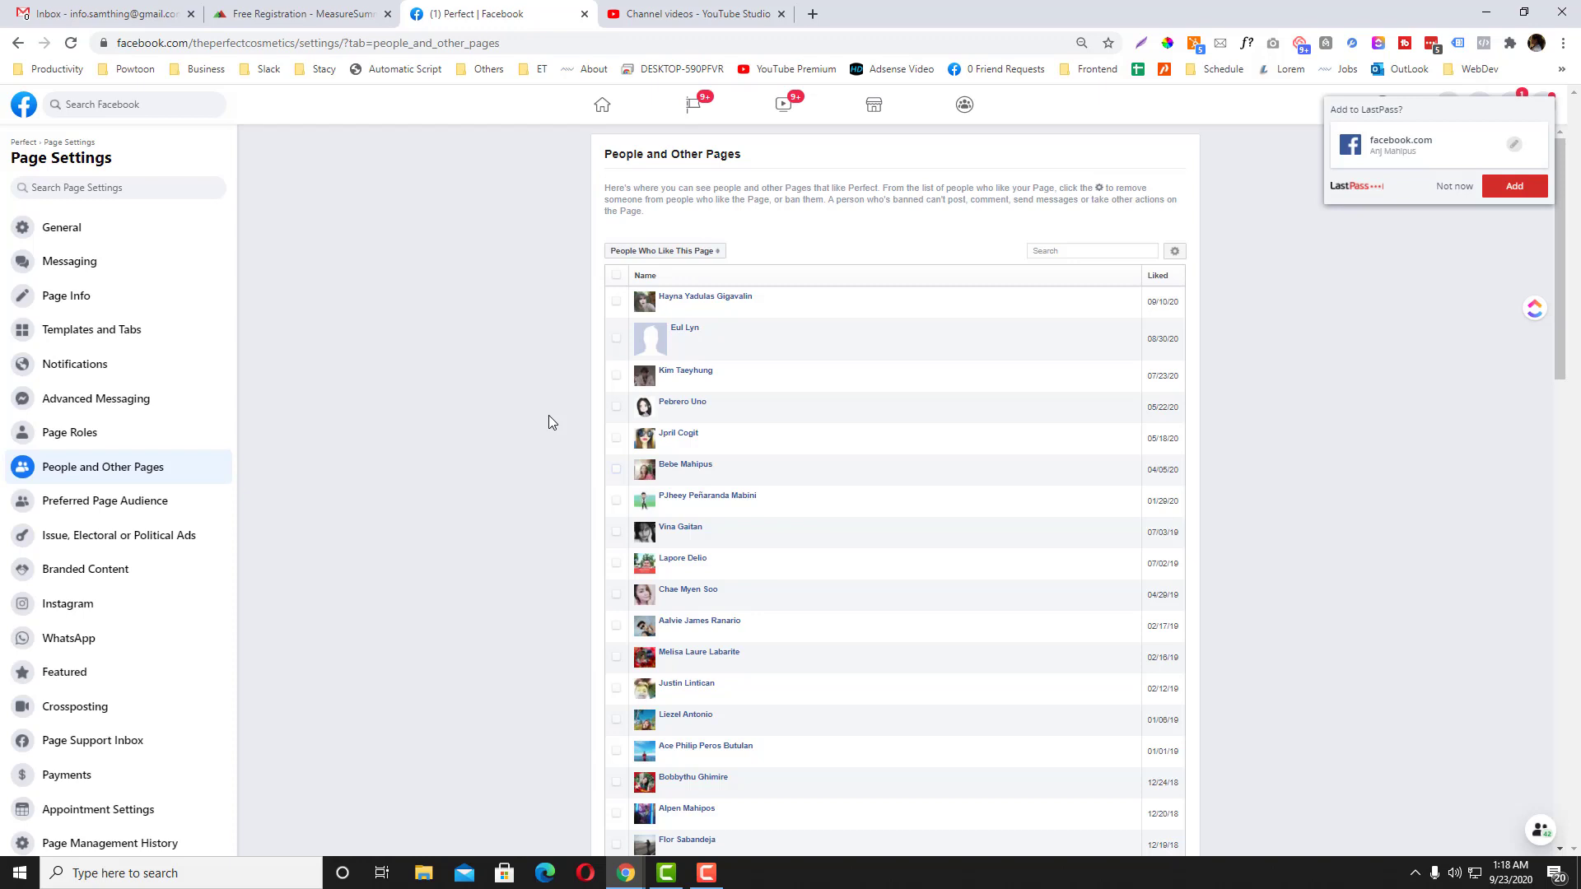
Step: Scroll the People Who Like This Page list down to the oldest likes and back up
scroll(548, 415, "down", 2)
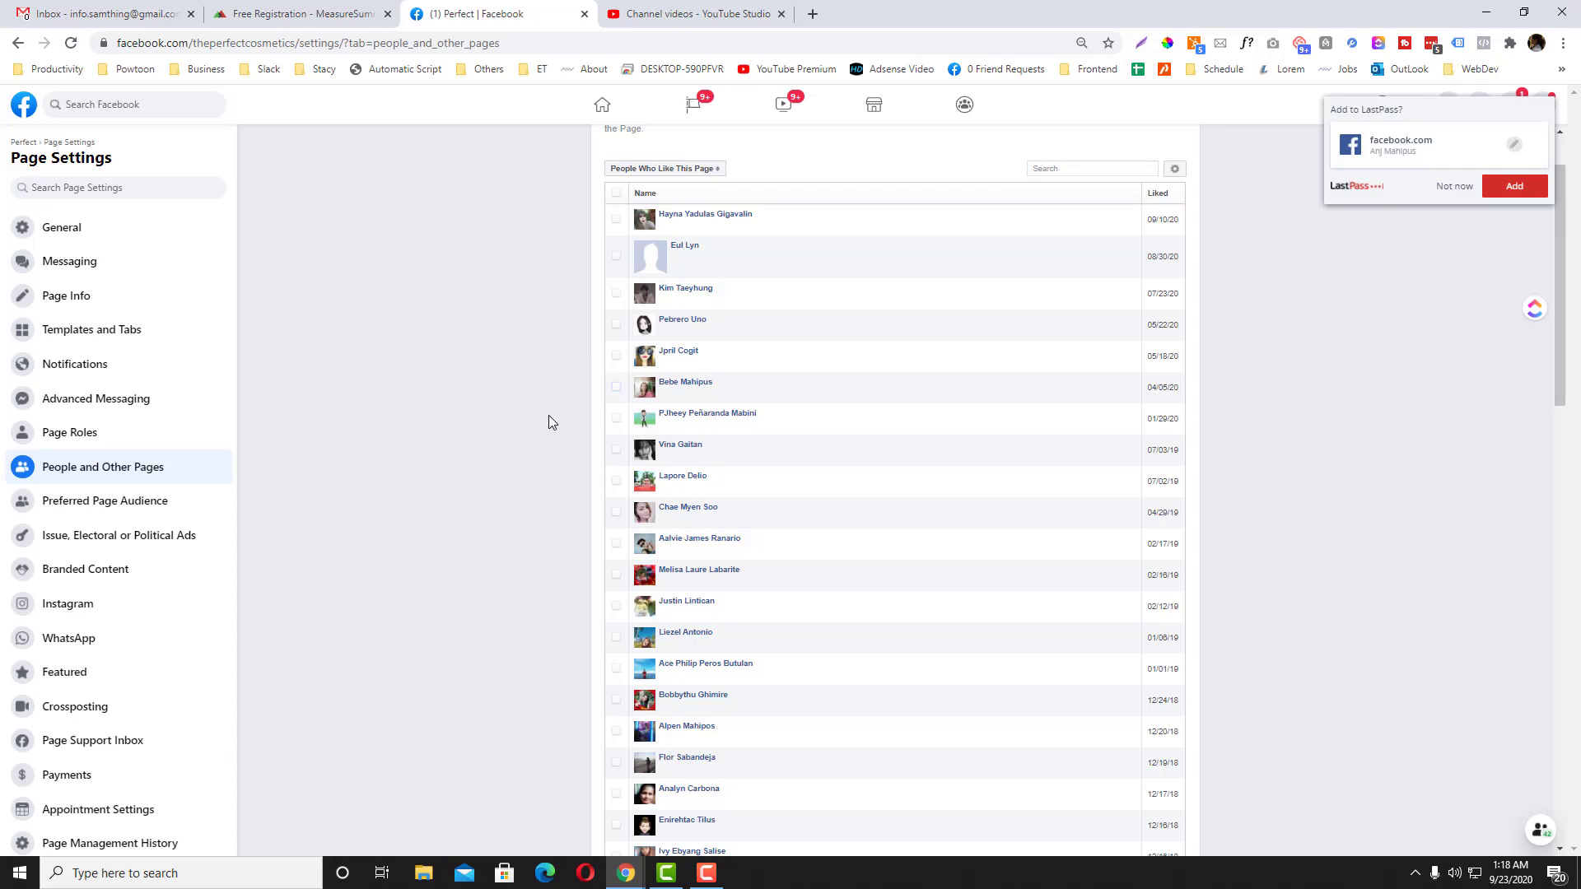
scroll(549, 415, "up", 1)
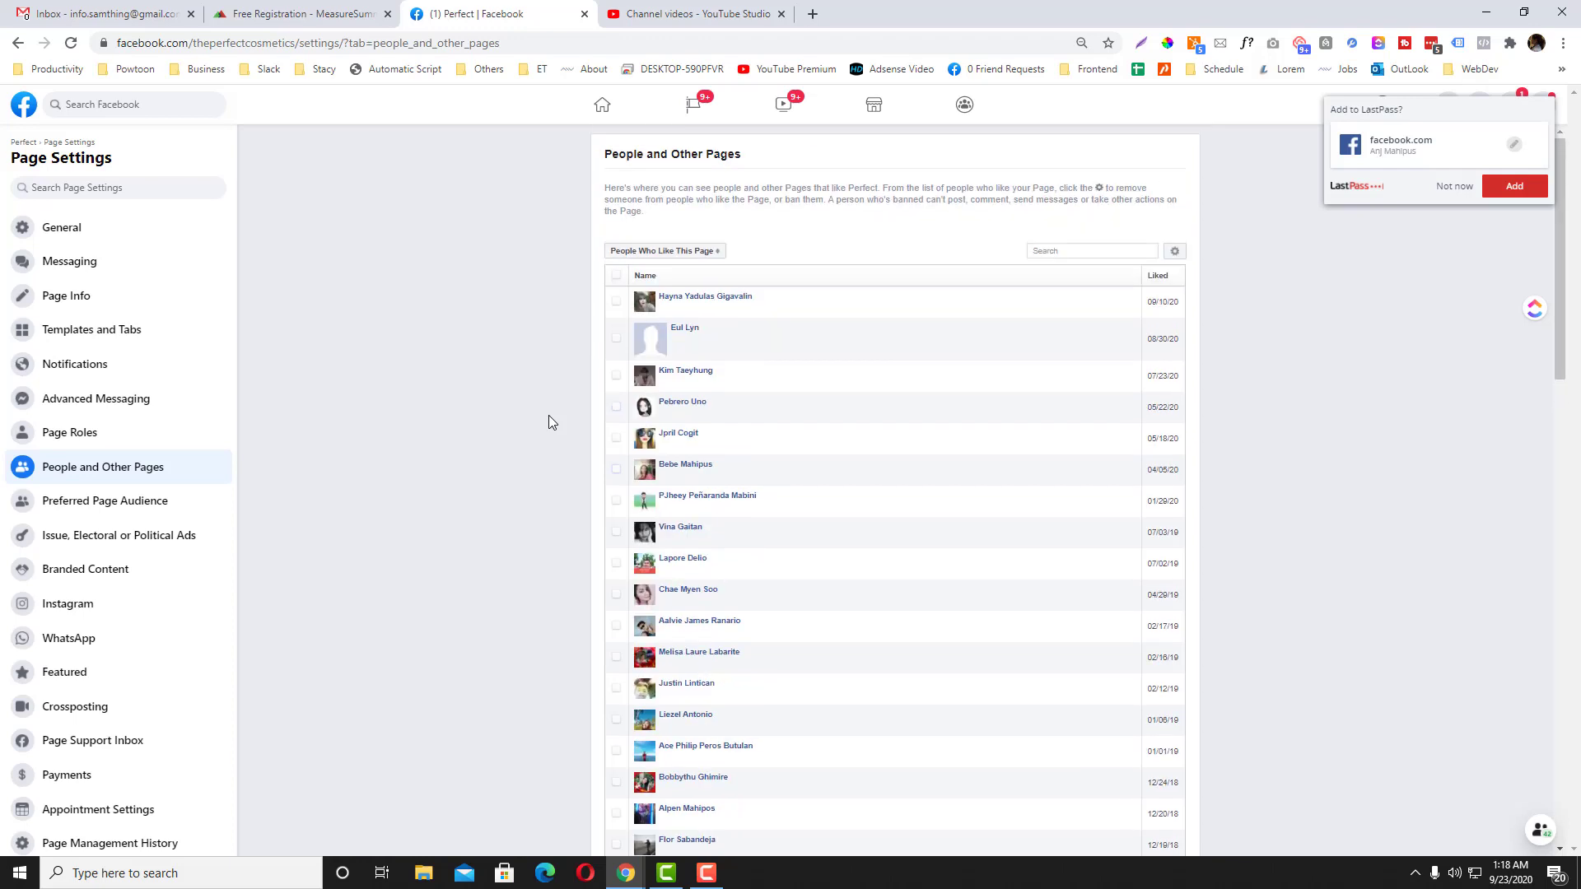
scroll(548, 421, "down", 1)
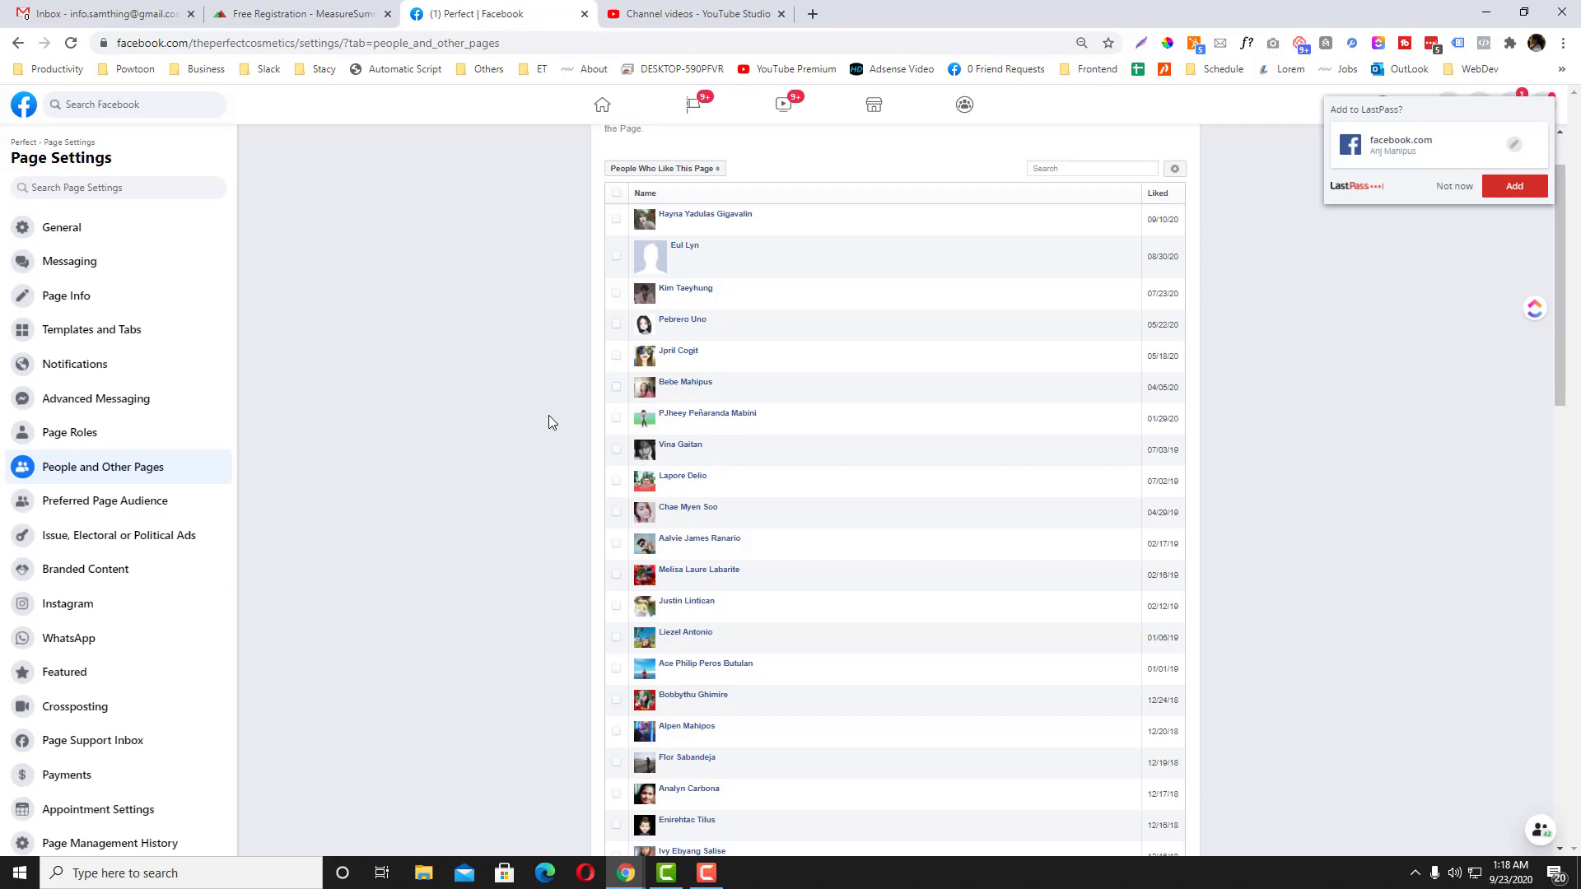
scroll(716, 408, "up", 1)
scroll(718, 403, "down", 6)
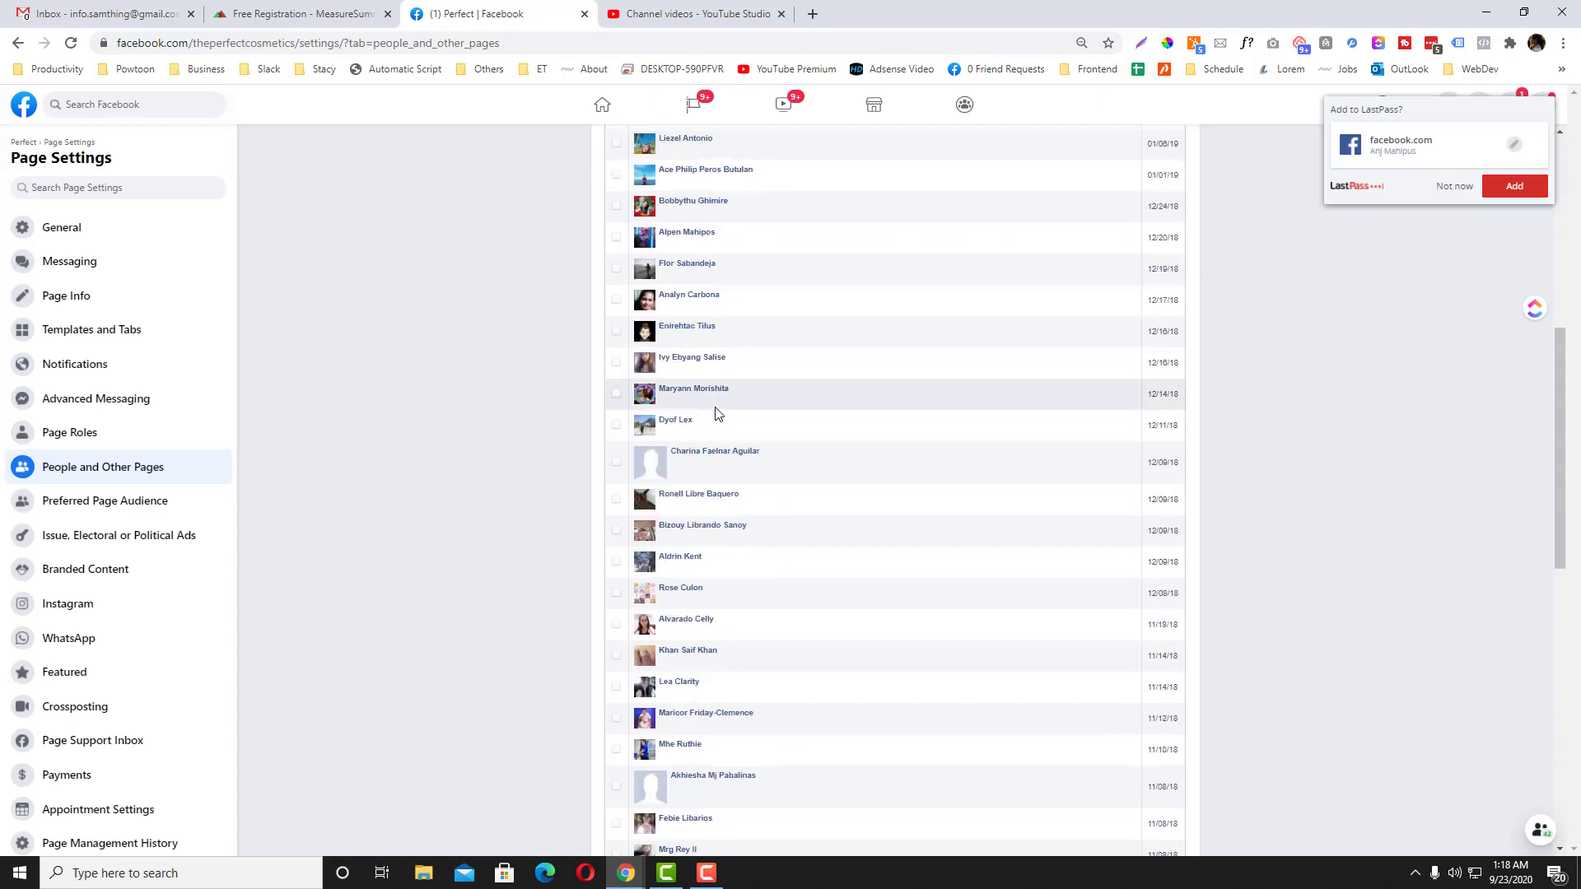
scroll(658, 405, "down", 2)
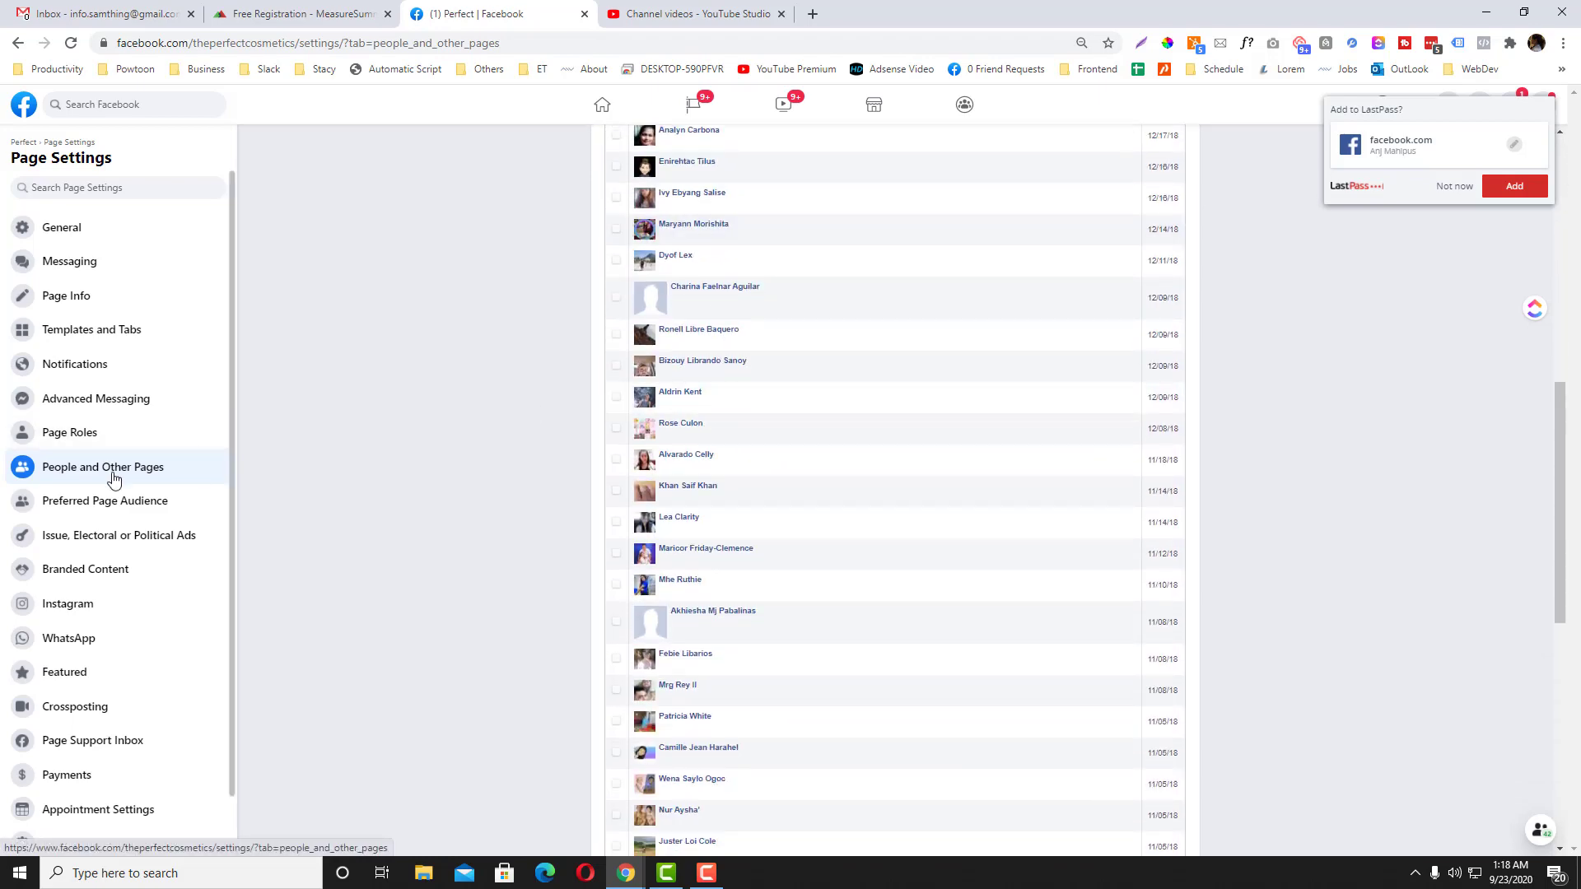
scroll(652, 458, "down", 8)
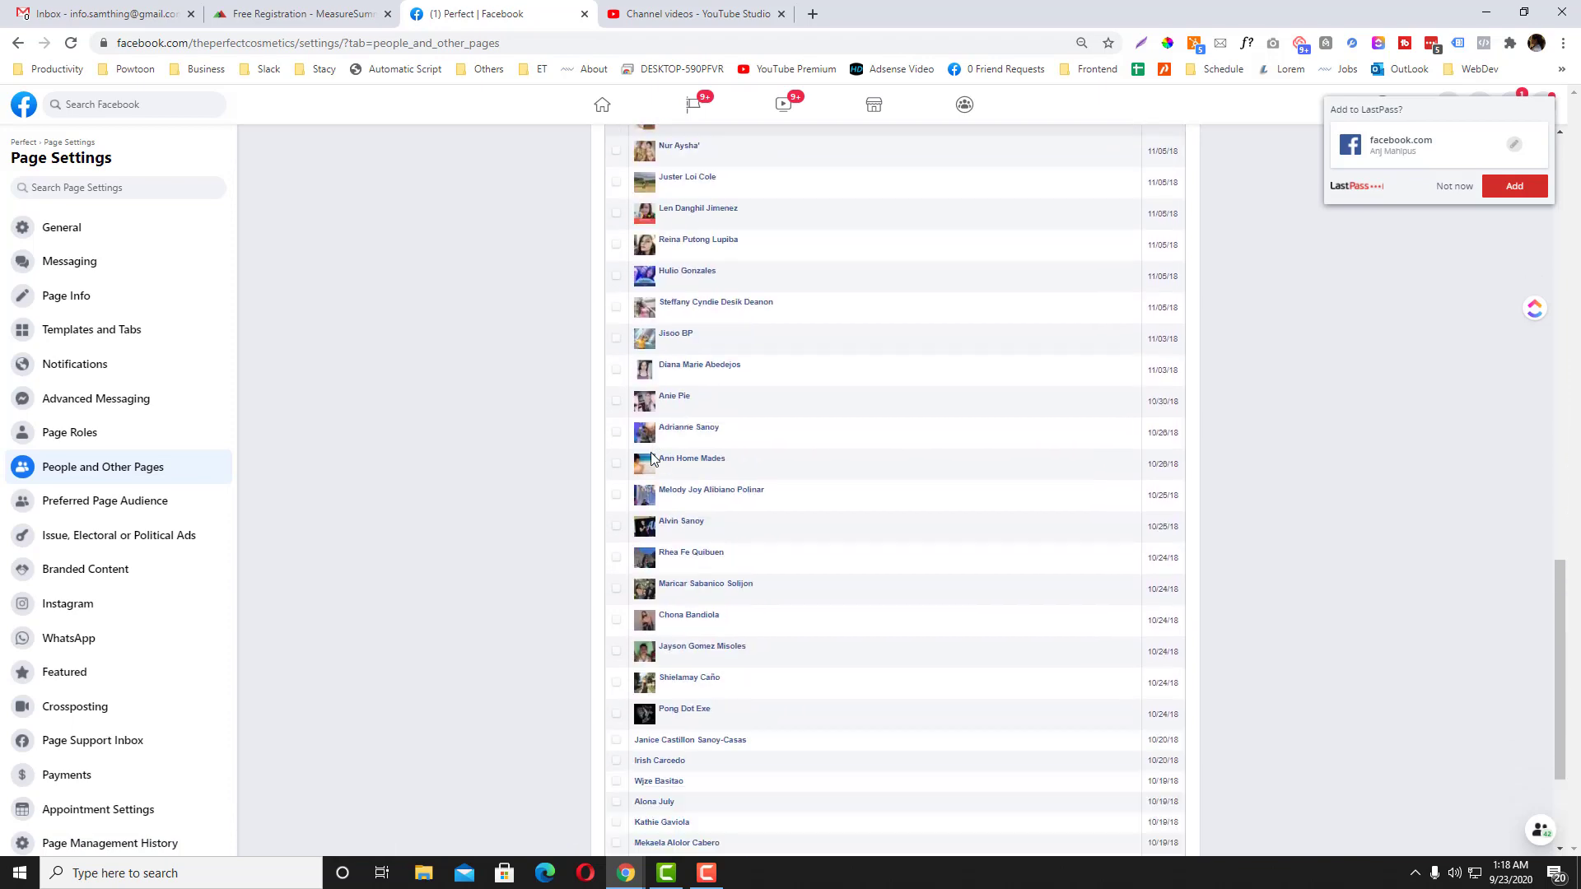
scroll(650, 458, "down", 4)
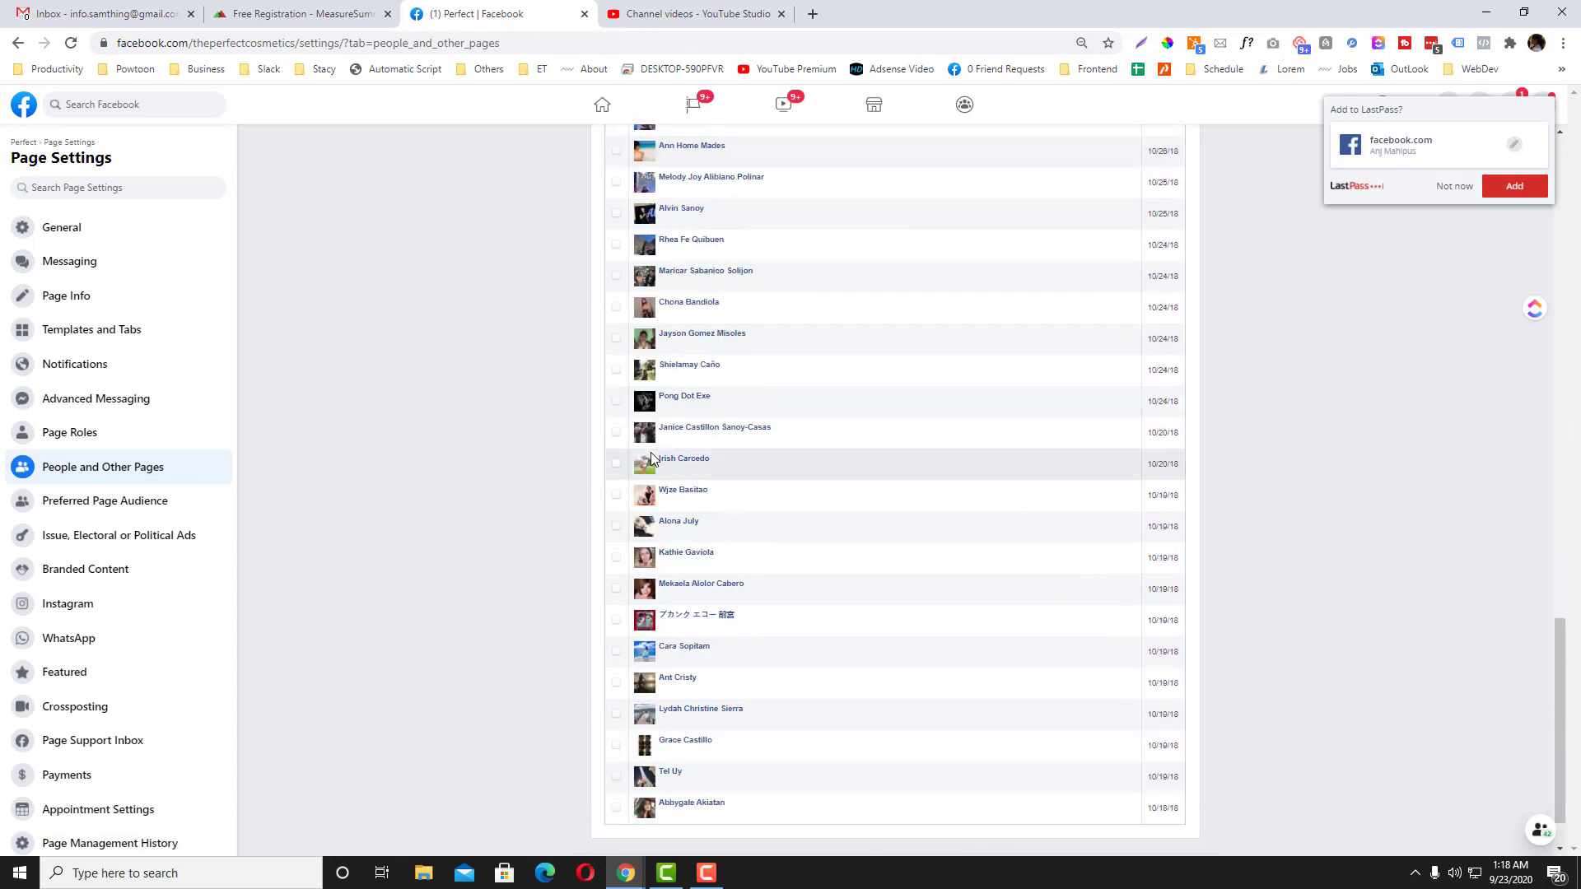
scroll(652, 459, "down", 1)
scroll(651, 459, "up", 20)
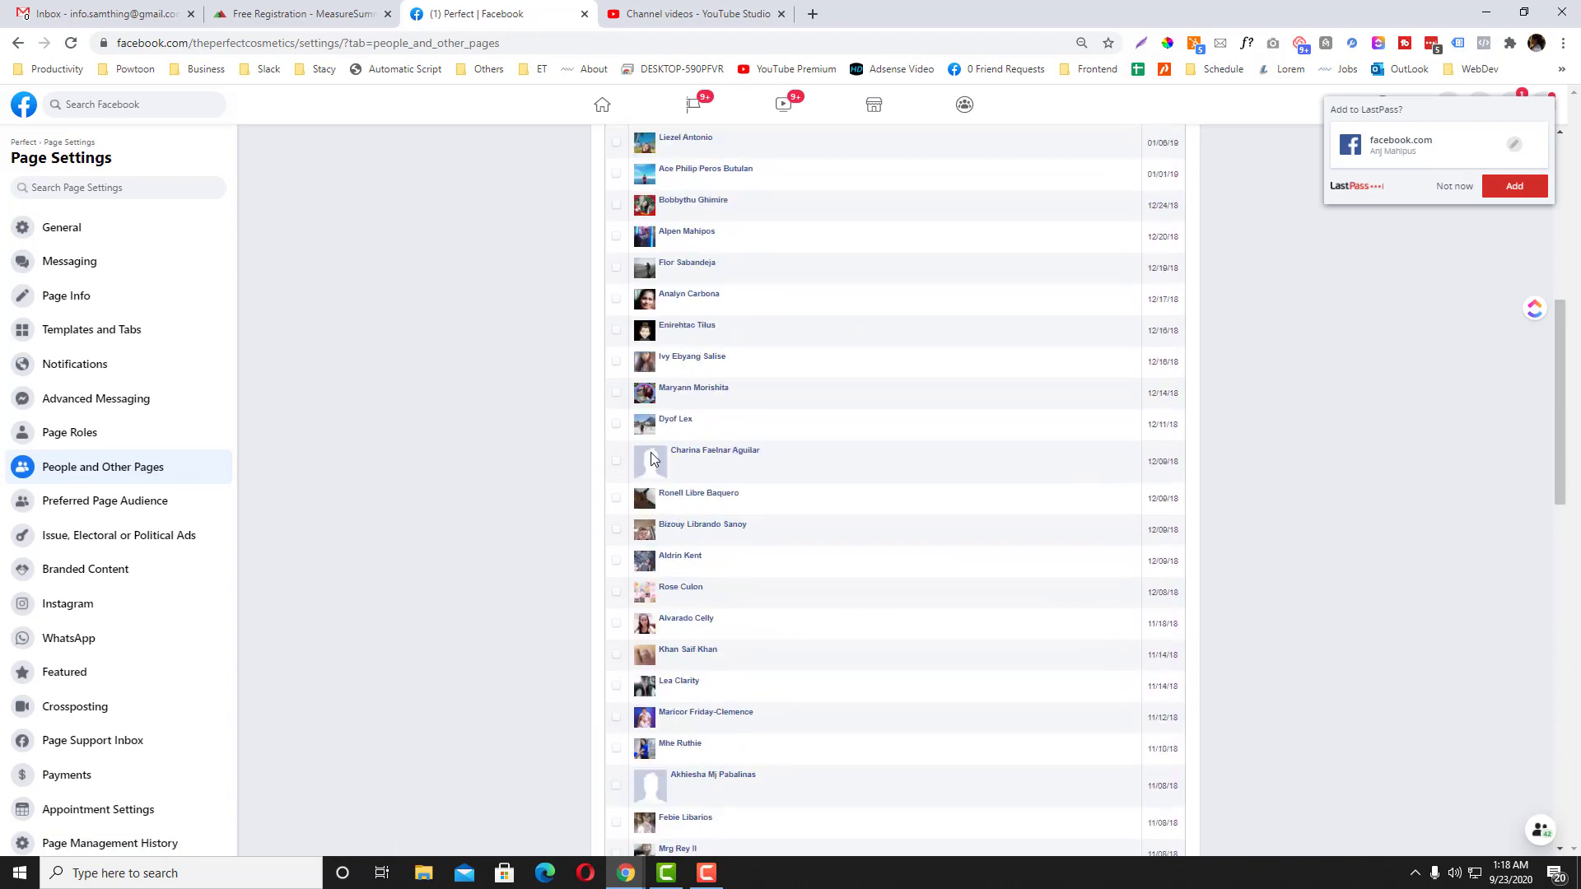
scroll(650, 459, "up", 3)
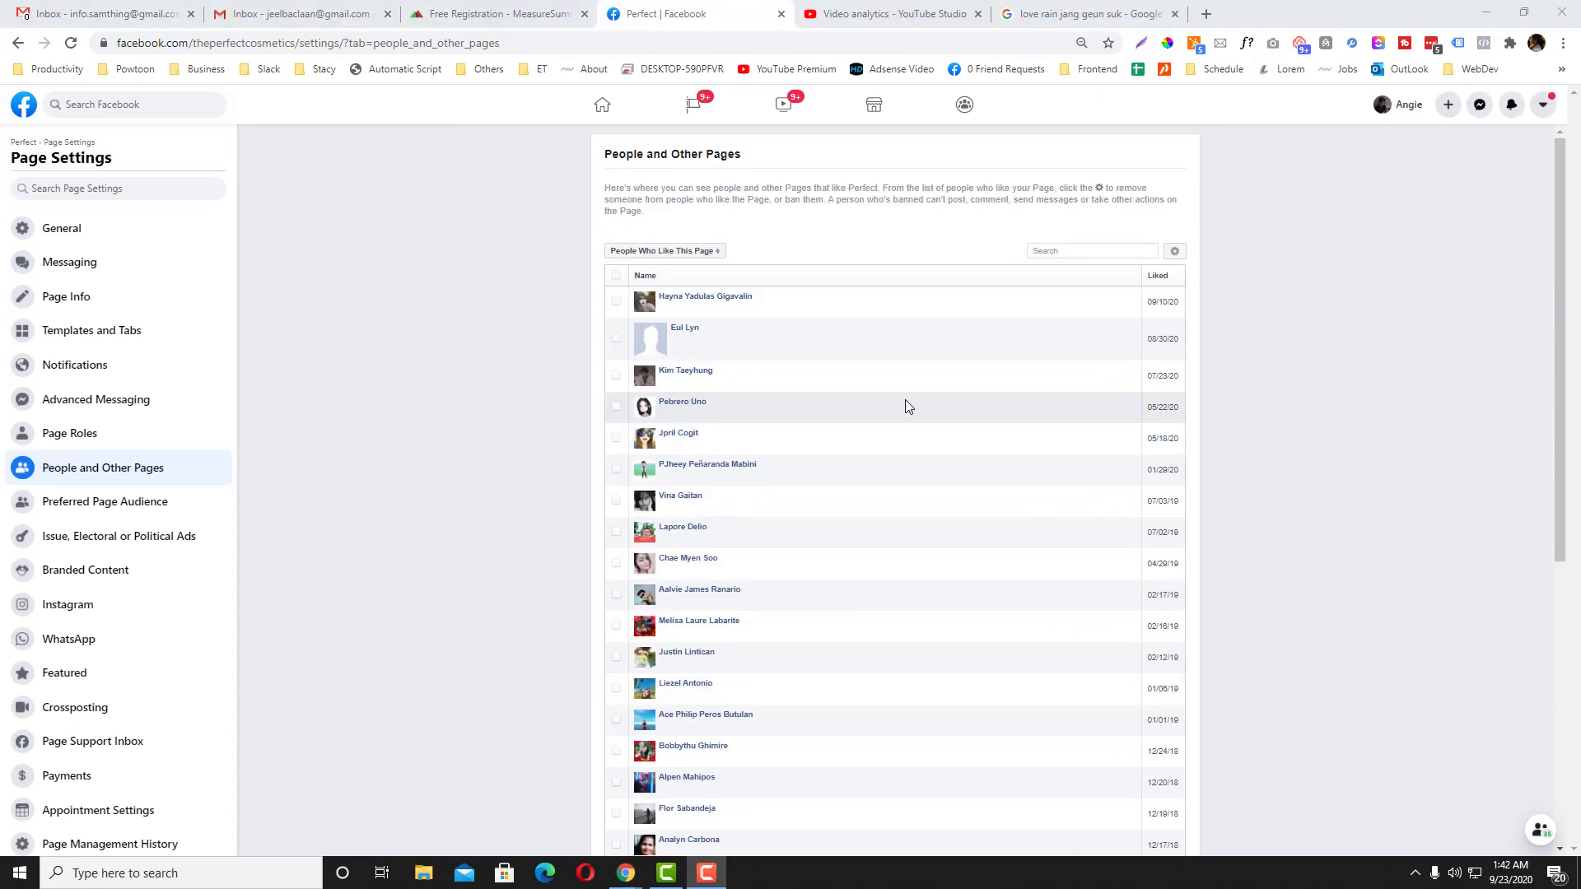
Step: Switch the list to Pages That Like This Page and check its gear actions menu
left_click(700, 252)
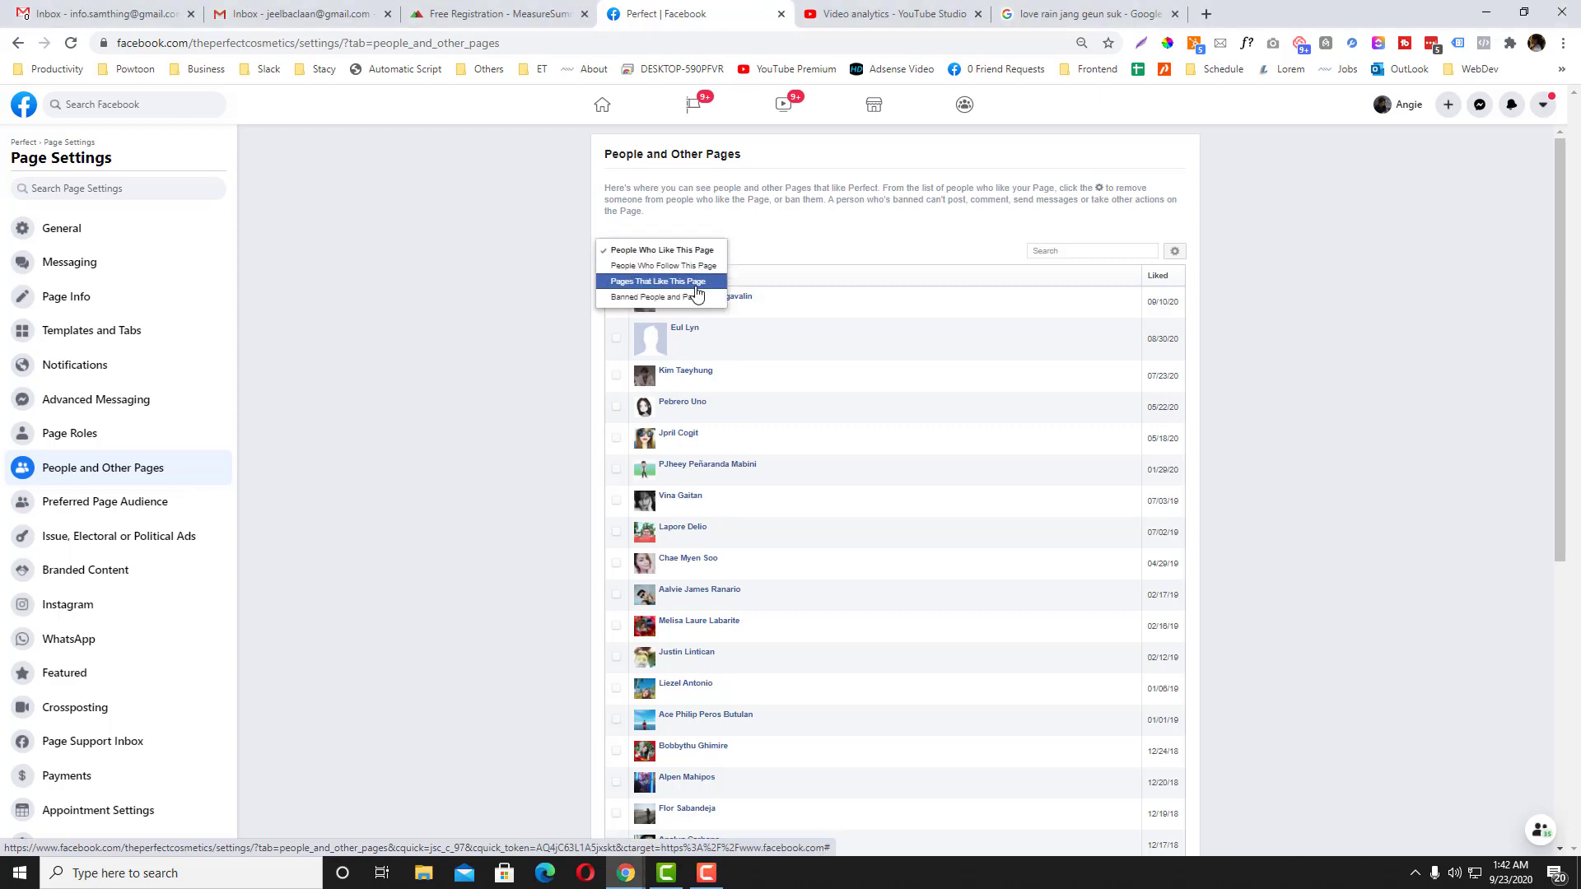
left_click(695, 281)
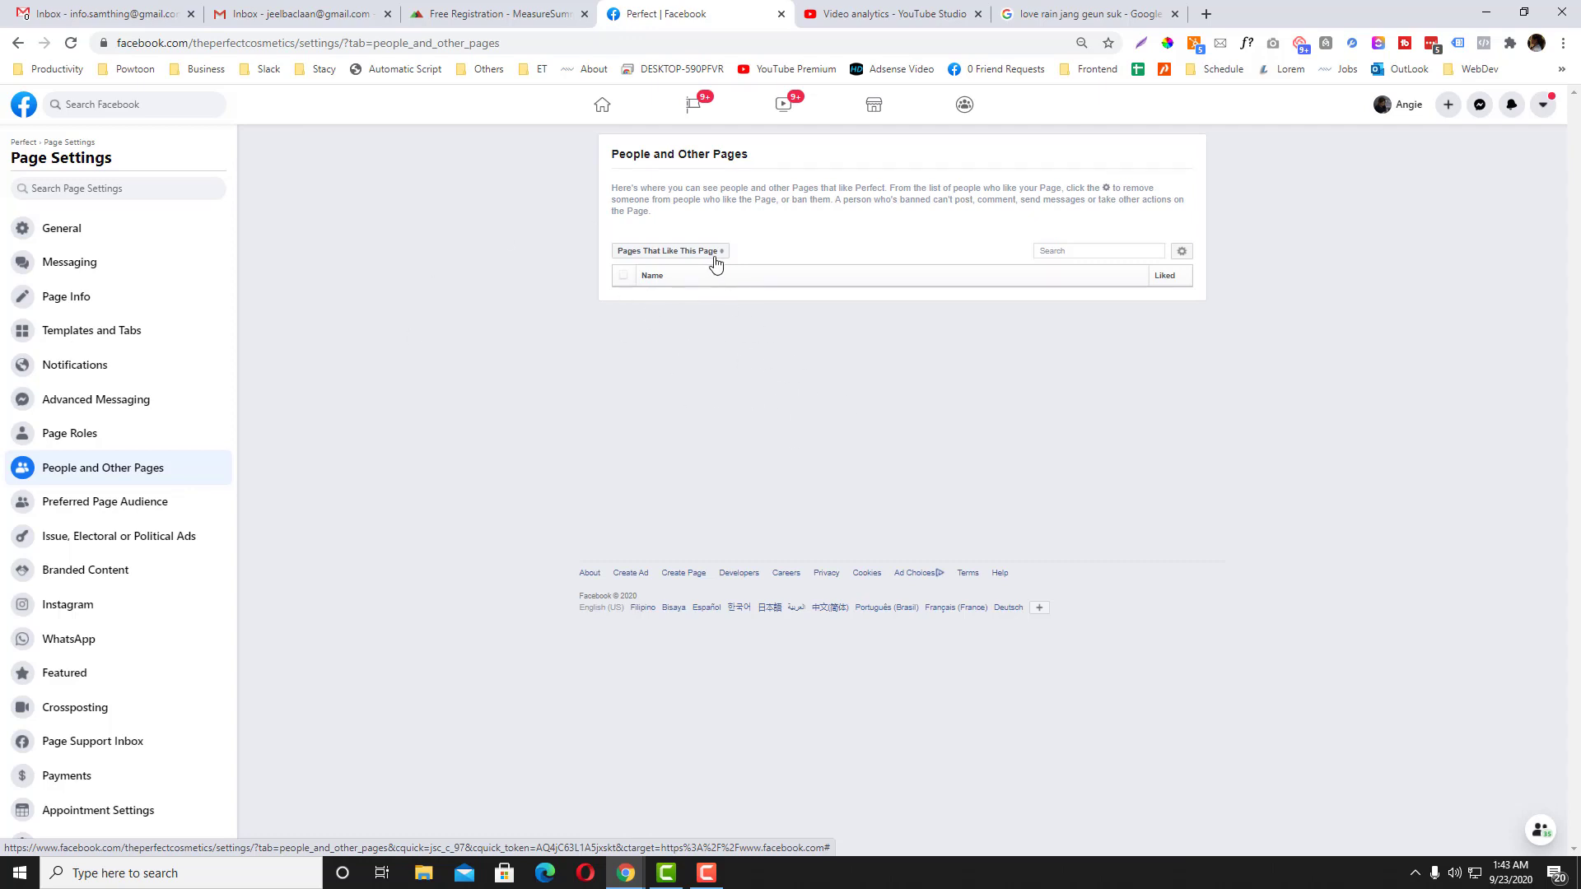
left_click(713, 252)
left_click(684, 352)
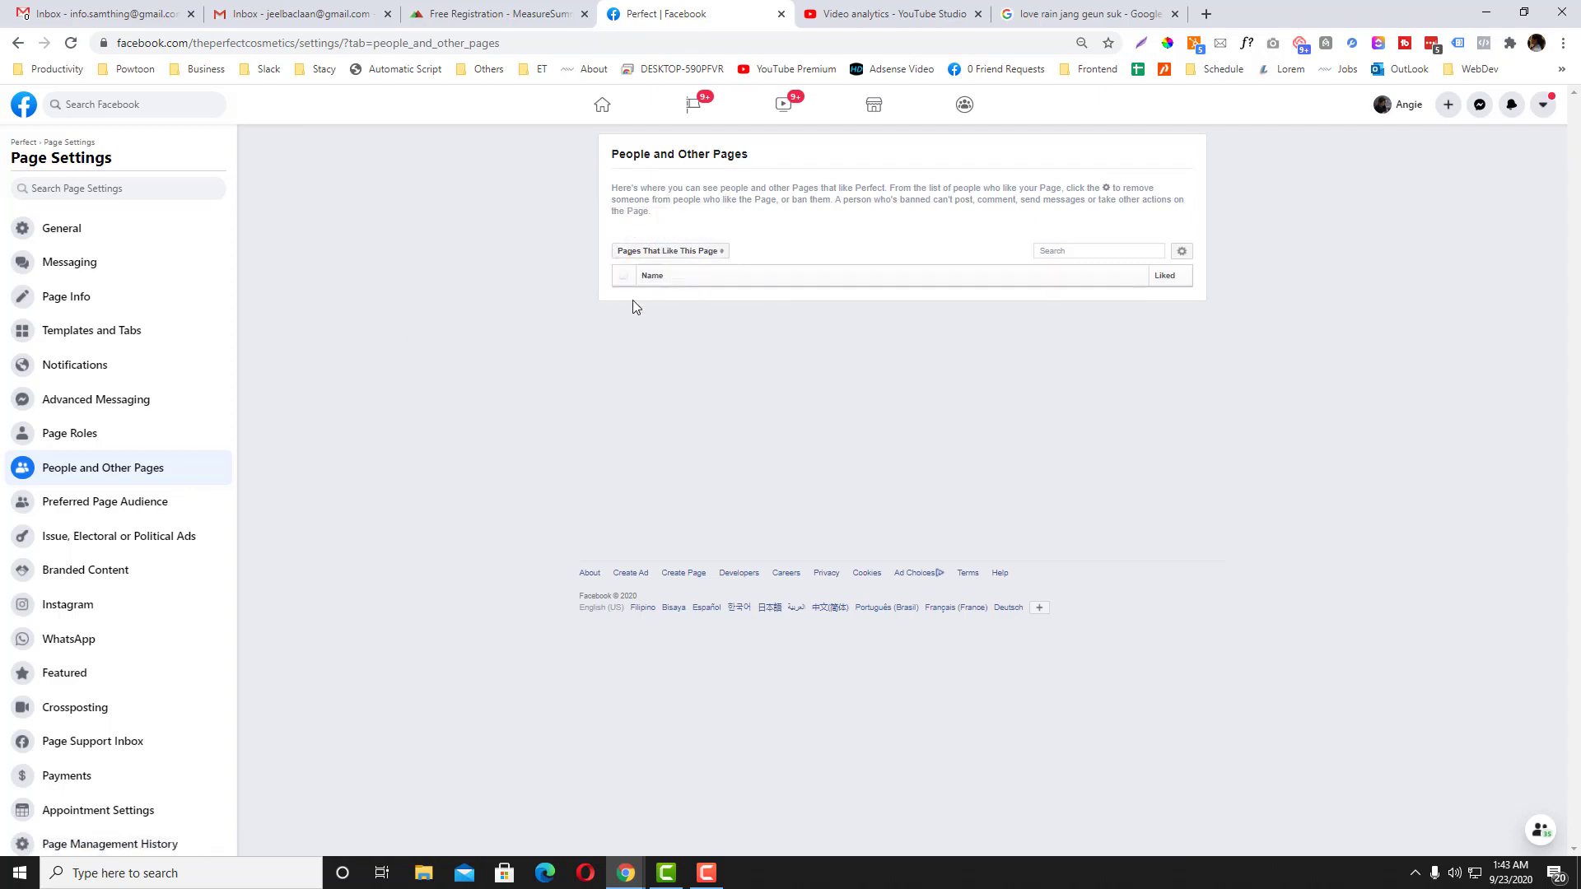
left_click(1182, 257)
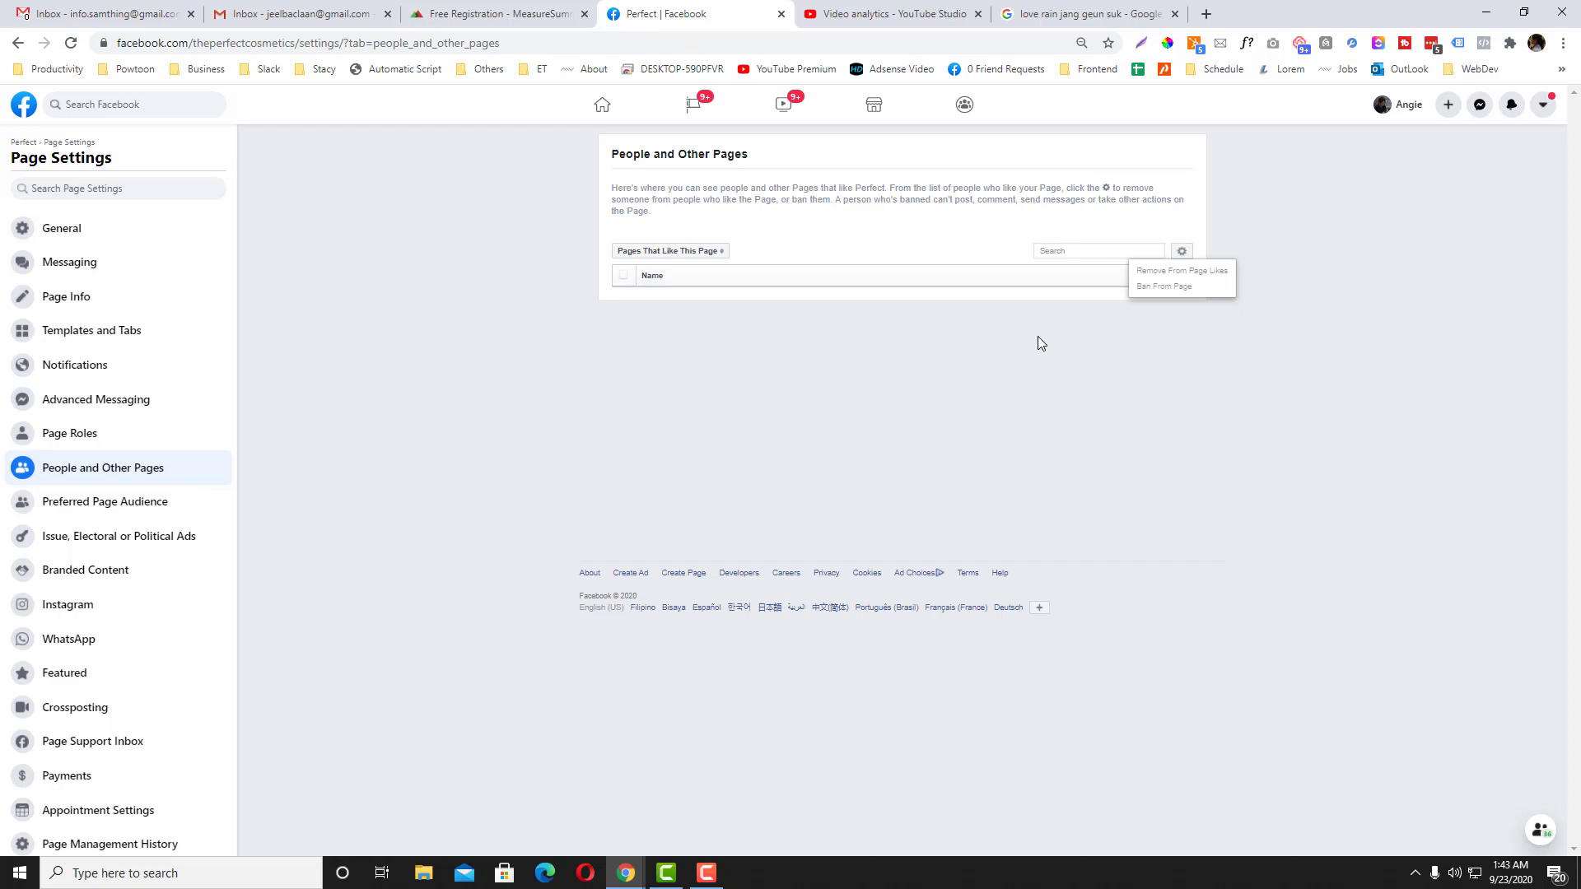
Step: Copy the Perfect page's address and load it in a new incognito window
left_click_drag(117, 43, 360, 43)
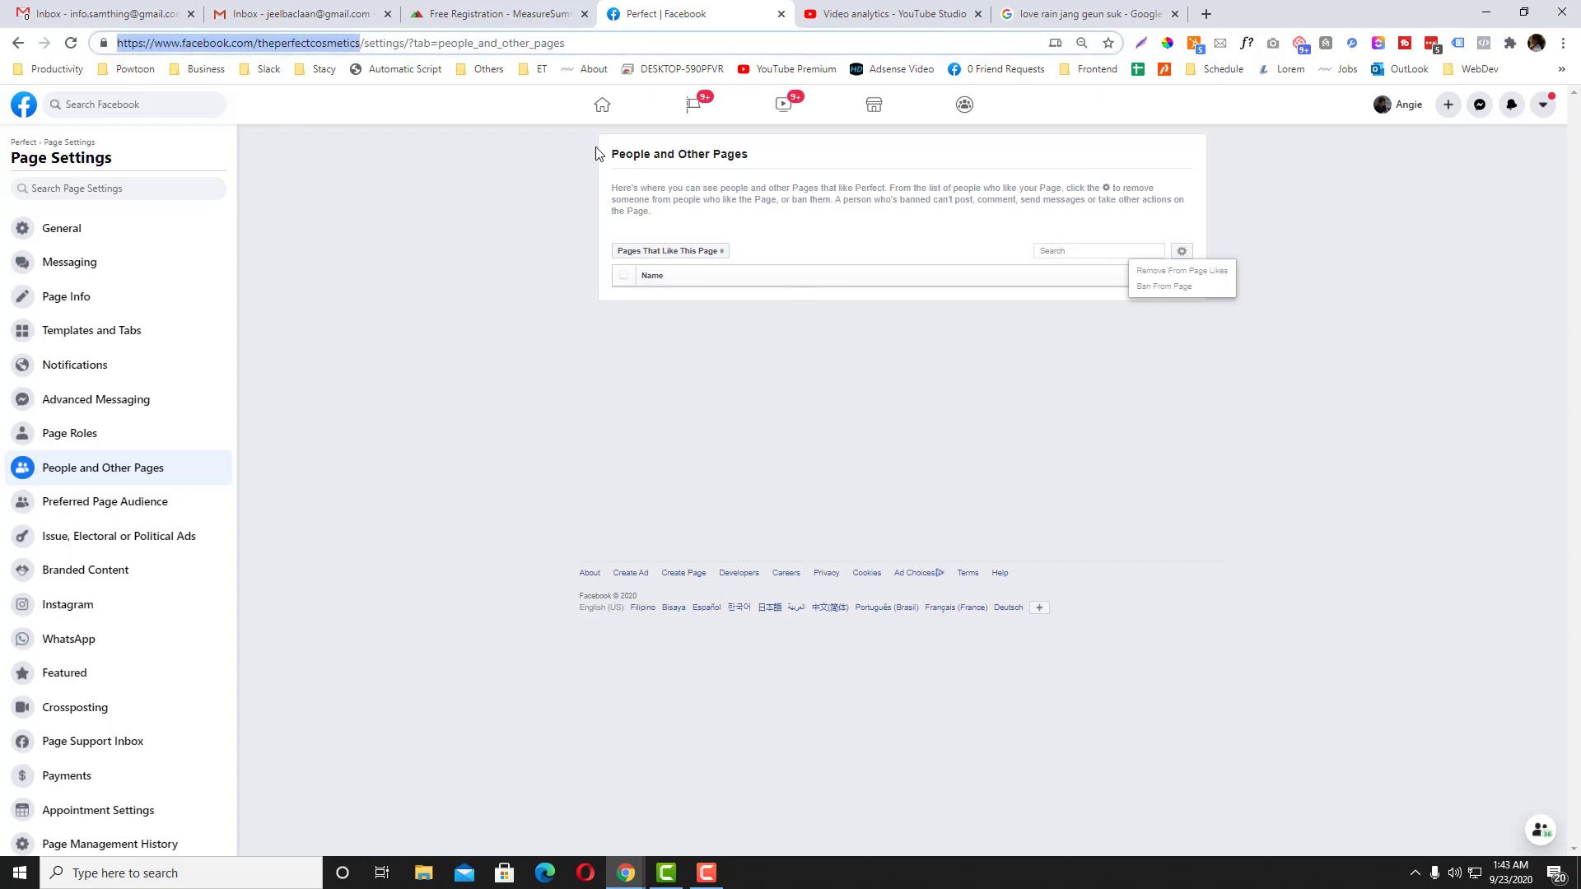
key("ctrl+c")
key("ctrl+shift+n")
key("ctrl+v")
key("Return")
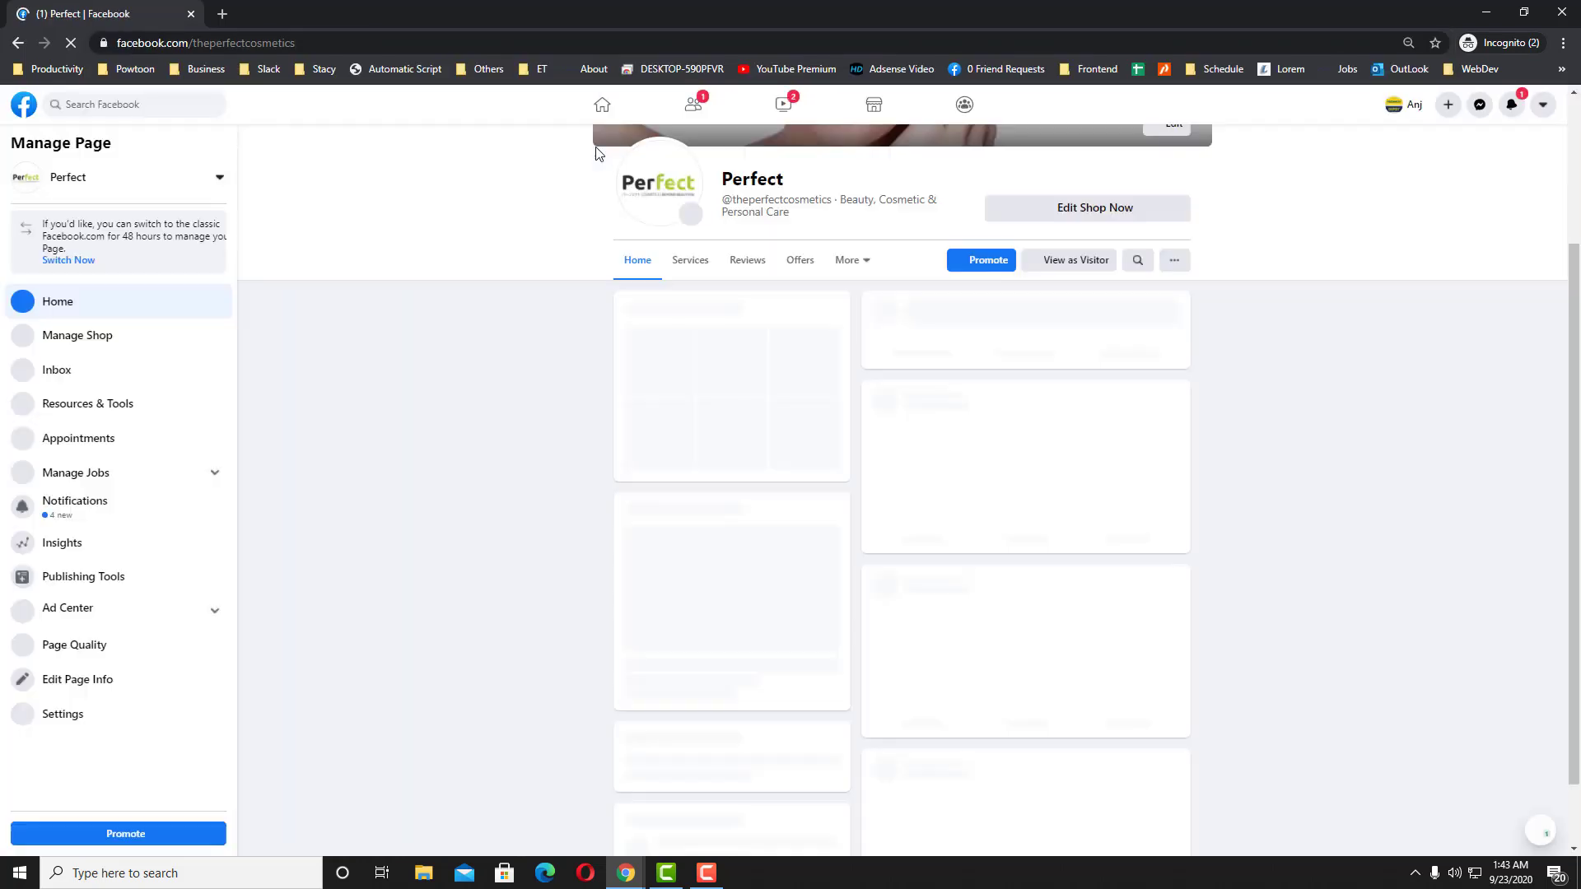
Step: View Perfect as a visitor and look up its ads in the Ad Library via Page Transparency
left_click(1068, 261)
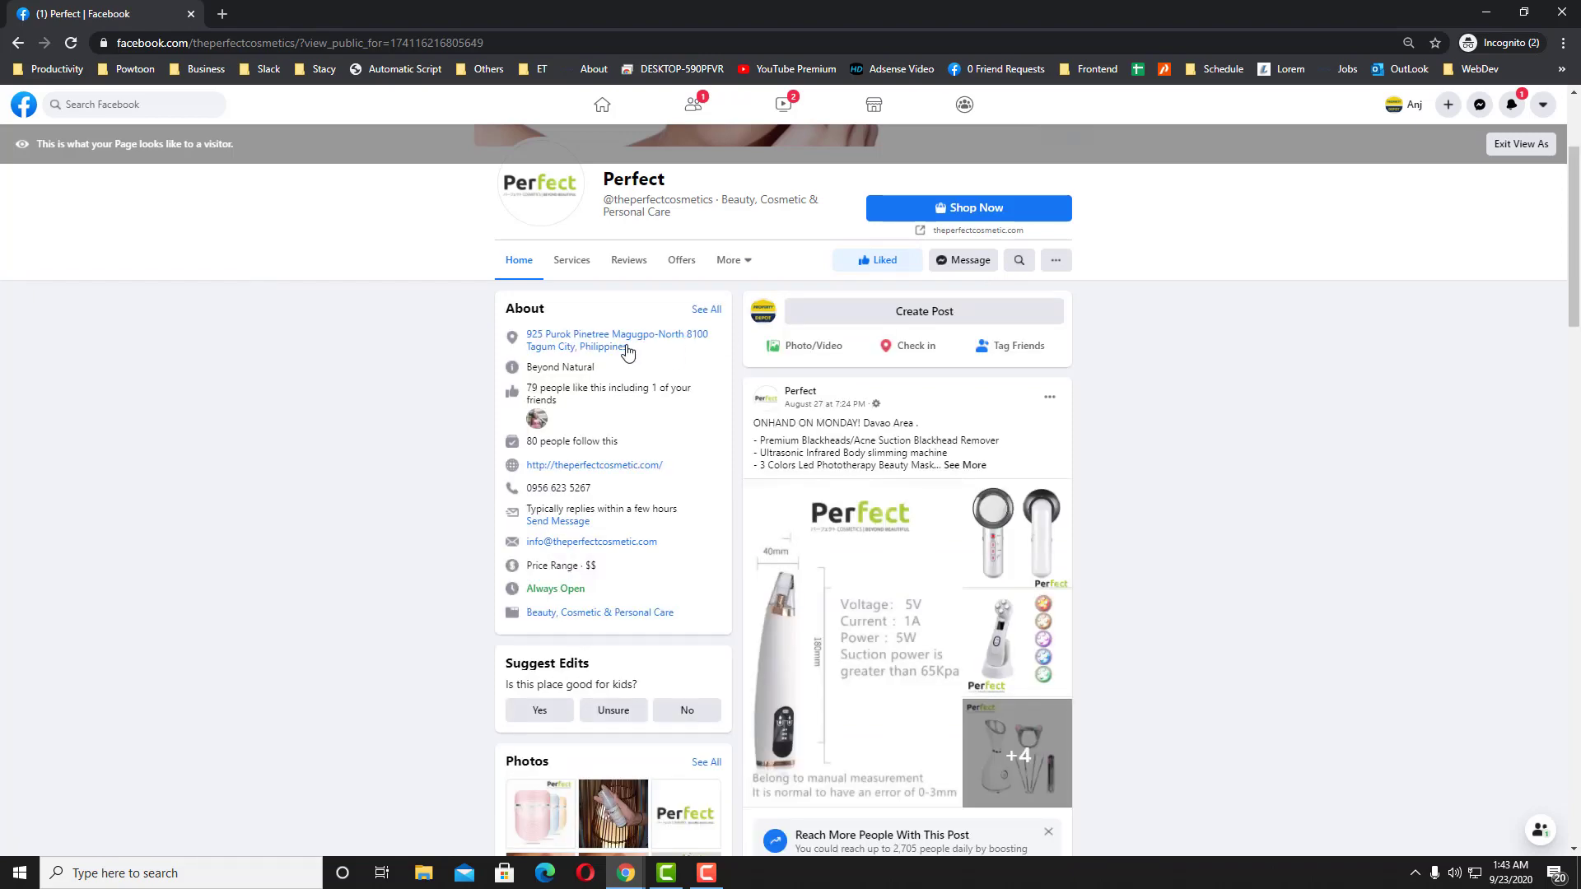
scroll(609, 354, "down", 6)
scroll(575, 597, "down", 1)
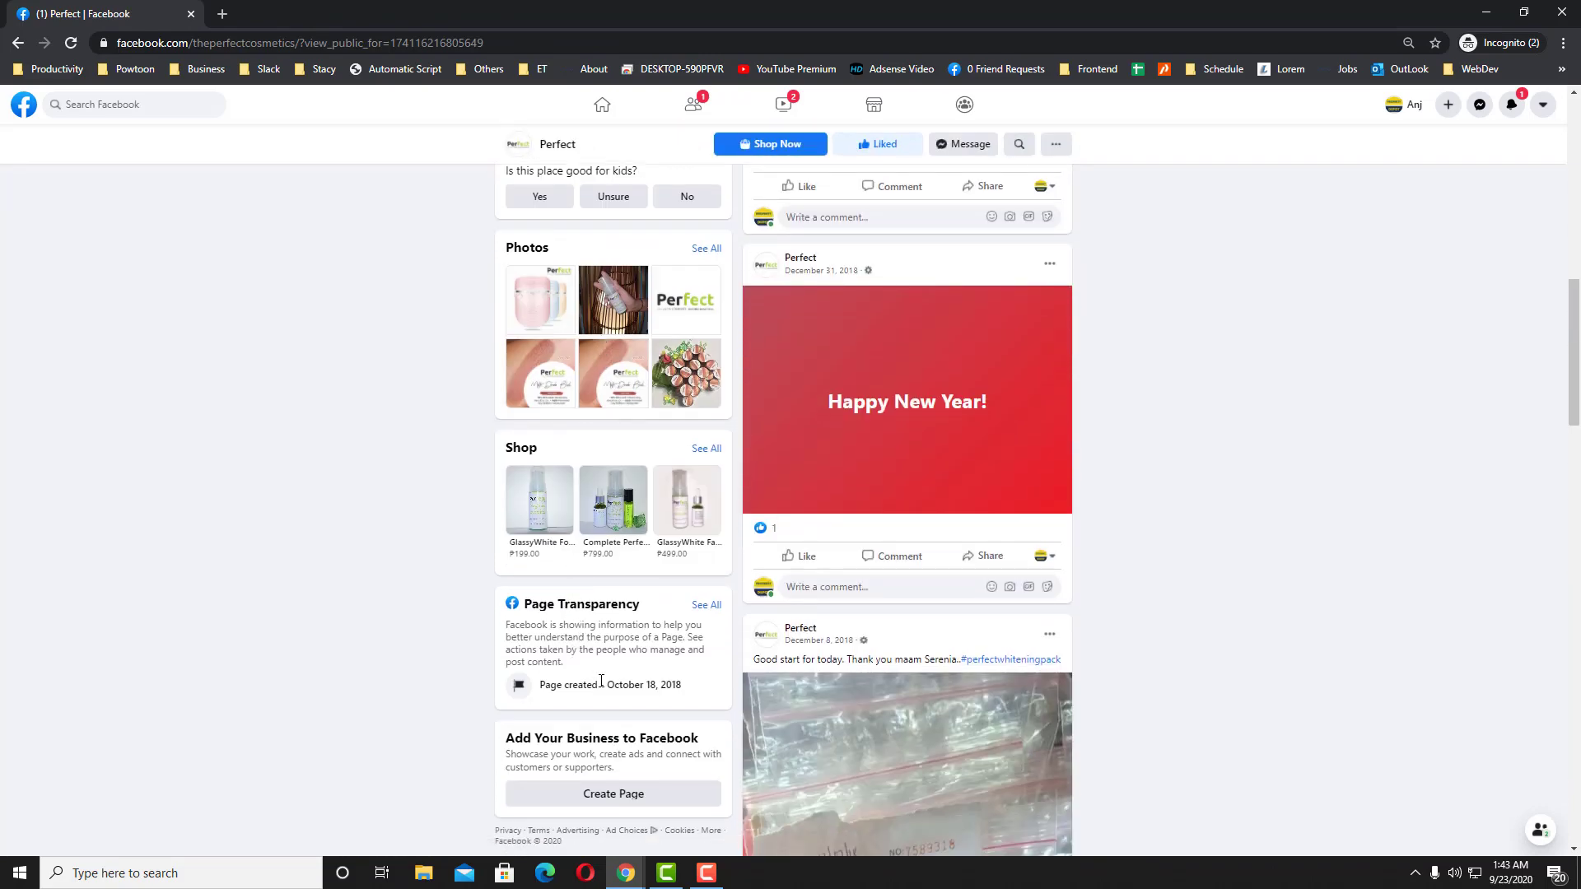
left_click(706, 607)
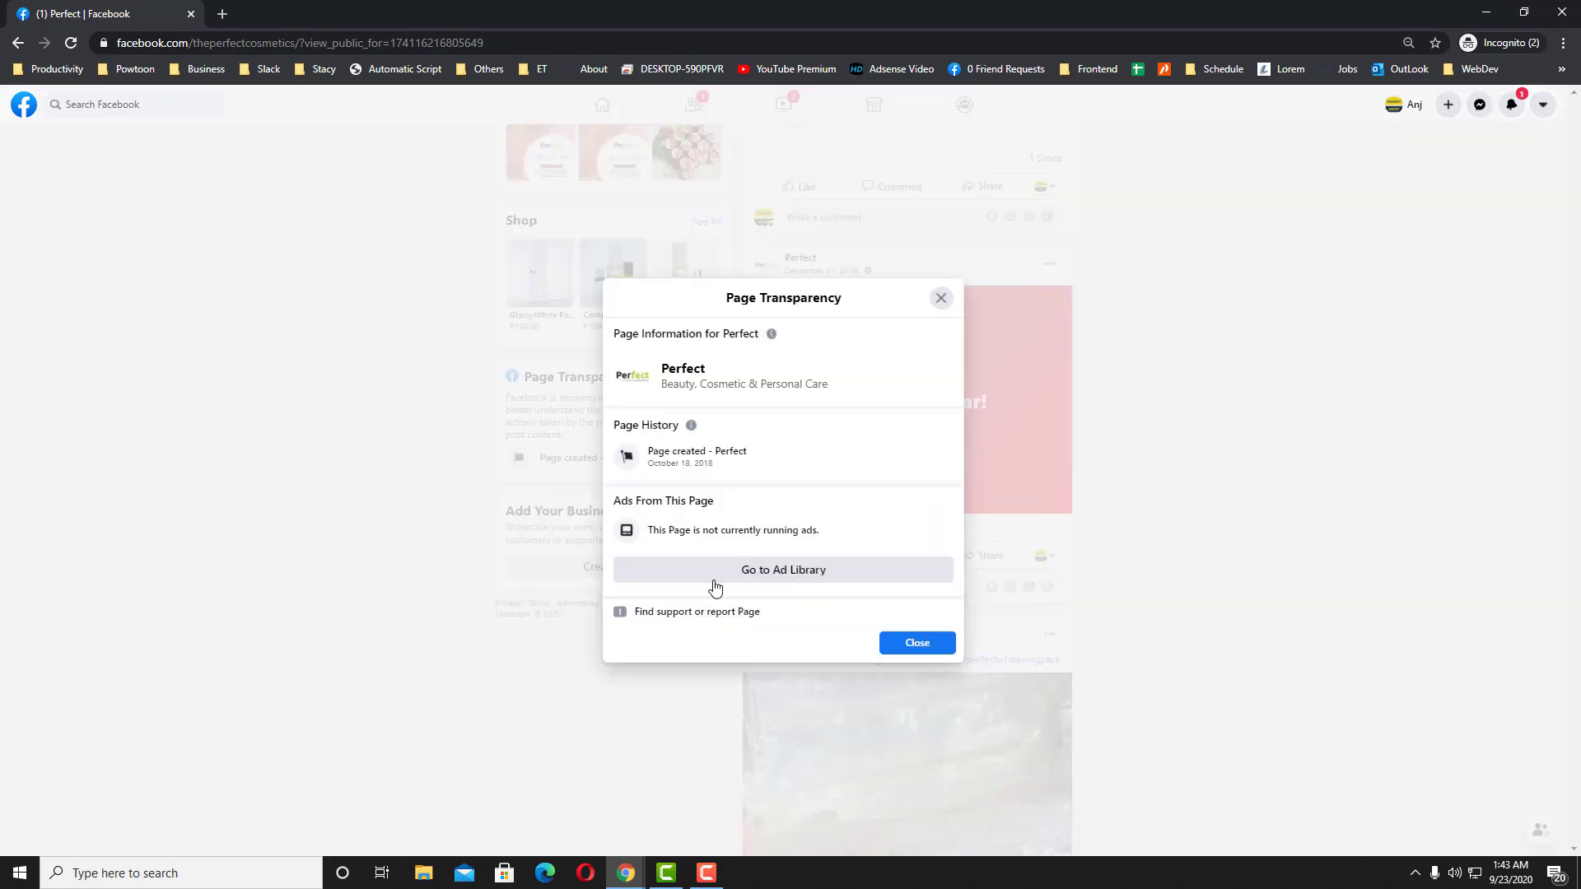
left_click(726, 569)
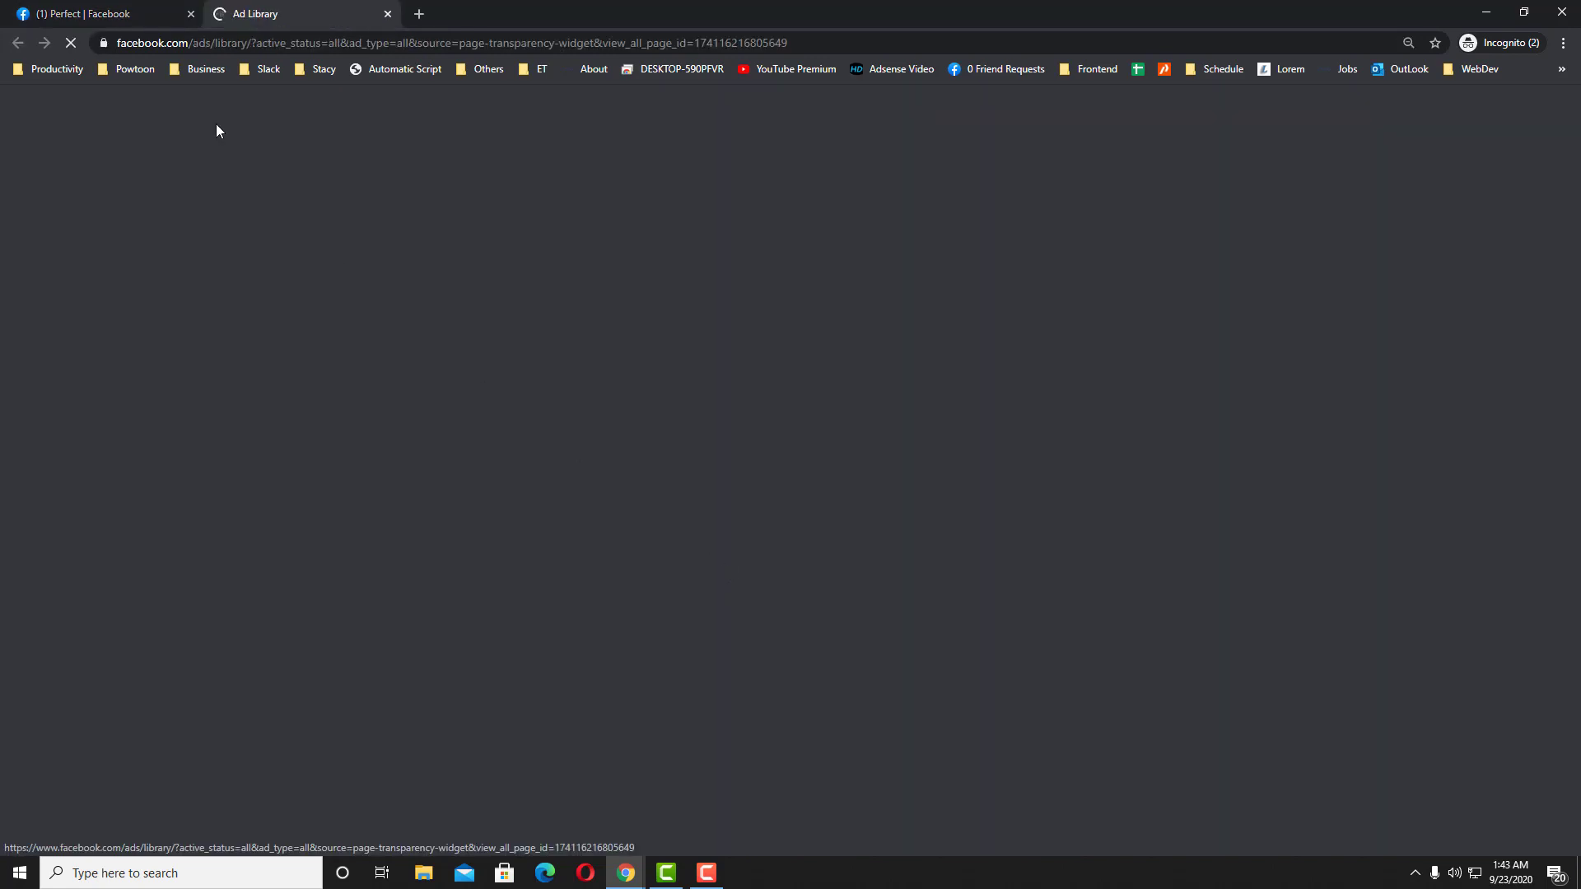
left_click(153, 19)
left_click(239, 14)
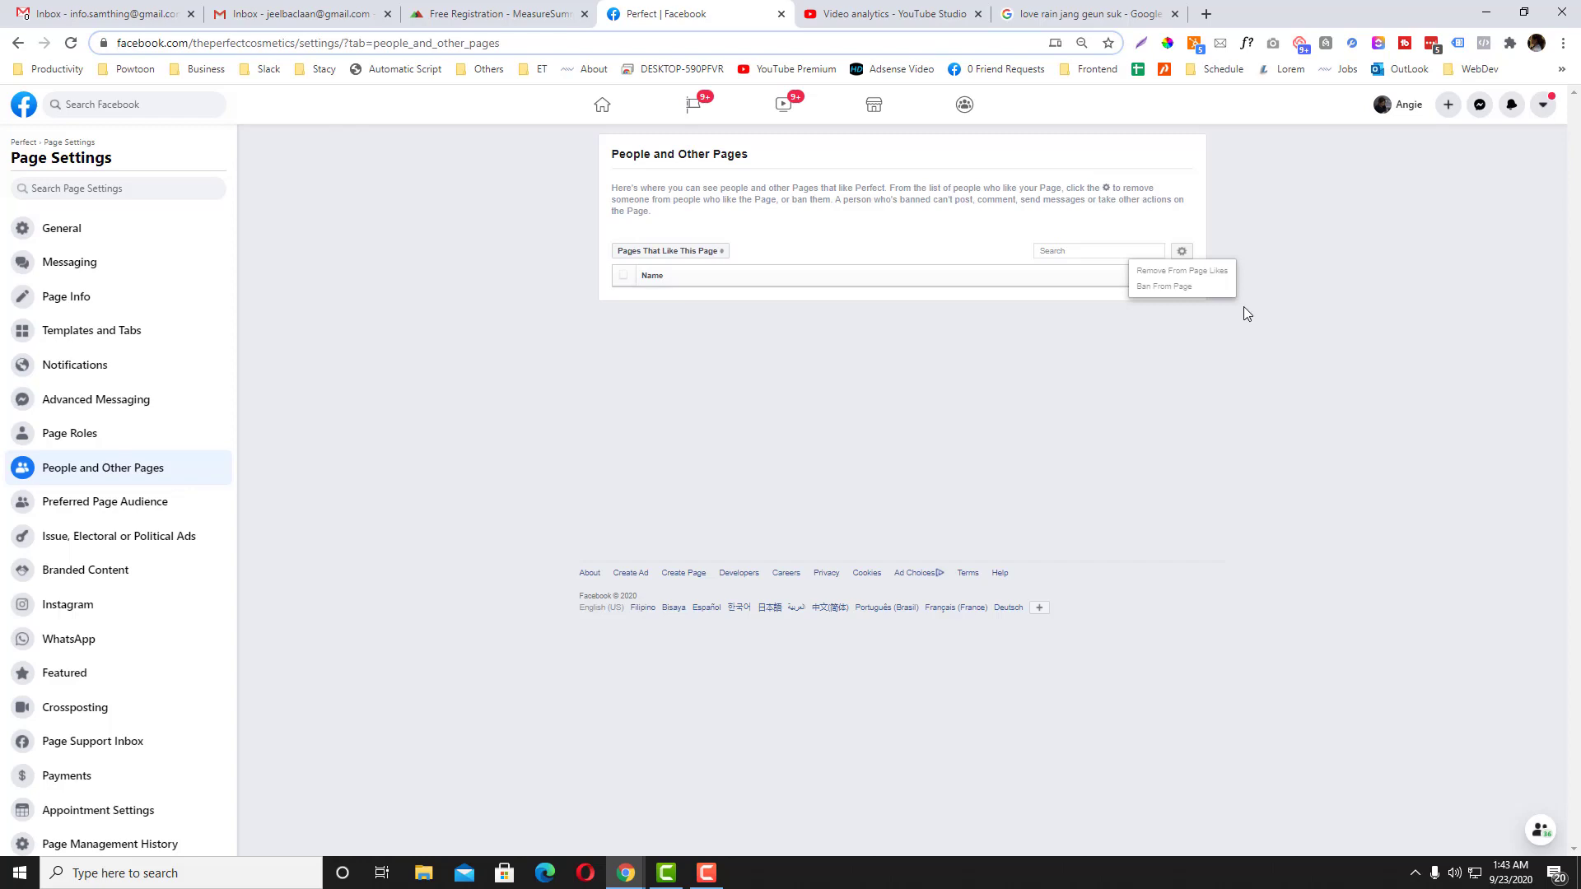
Step: Check the empty Banned People and Pages list, then return to Pages That Like This Page
left_click(1177, 357)
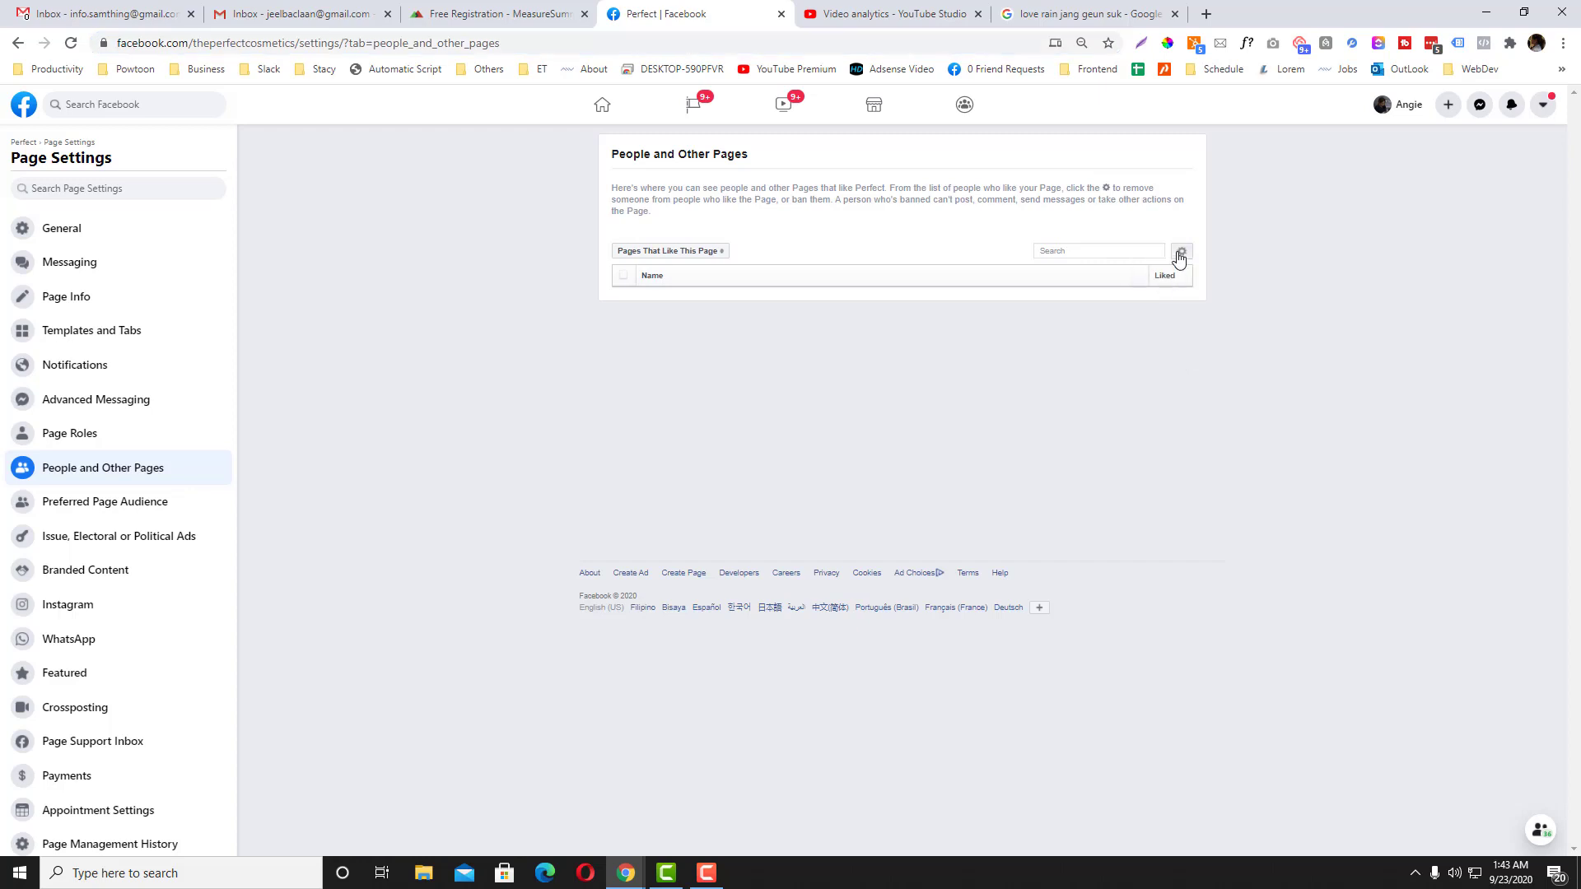
left_click(1179, 254)
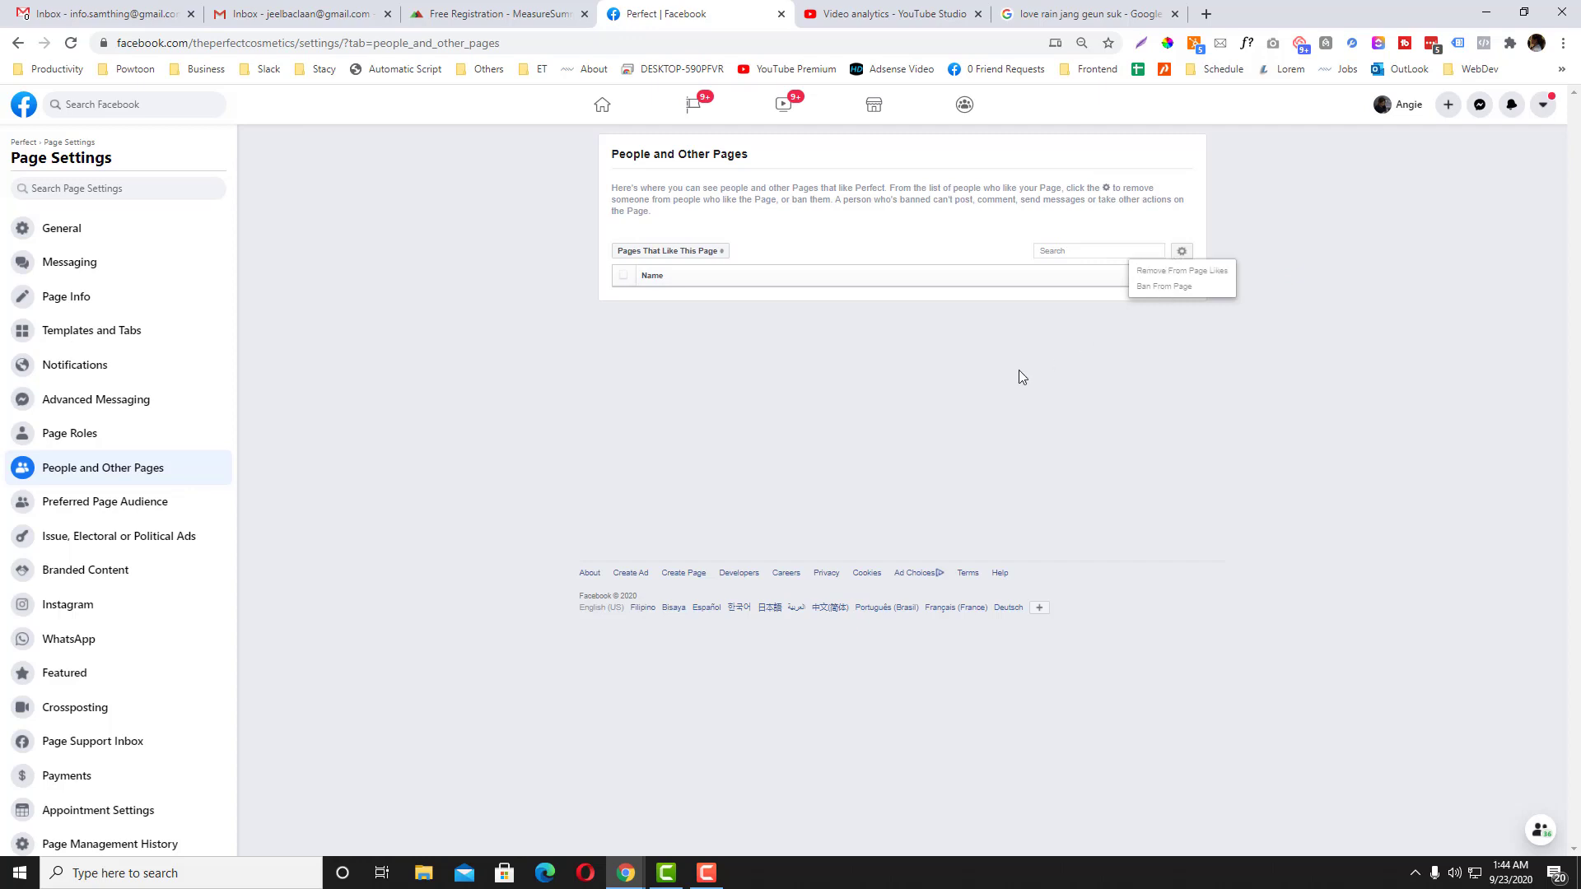
left_click(992, 379)
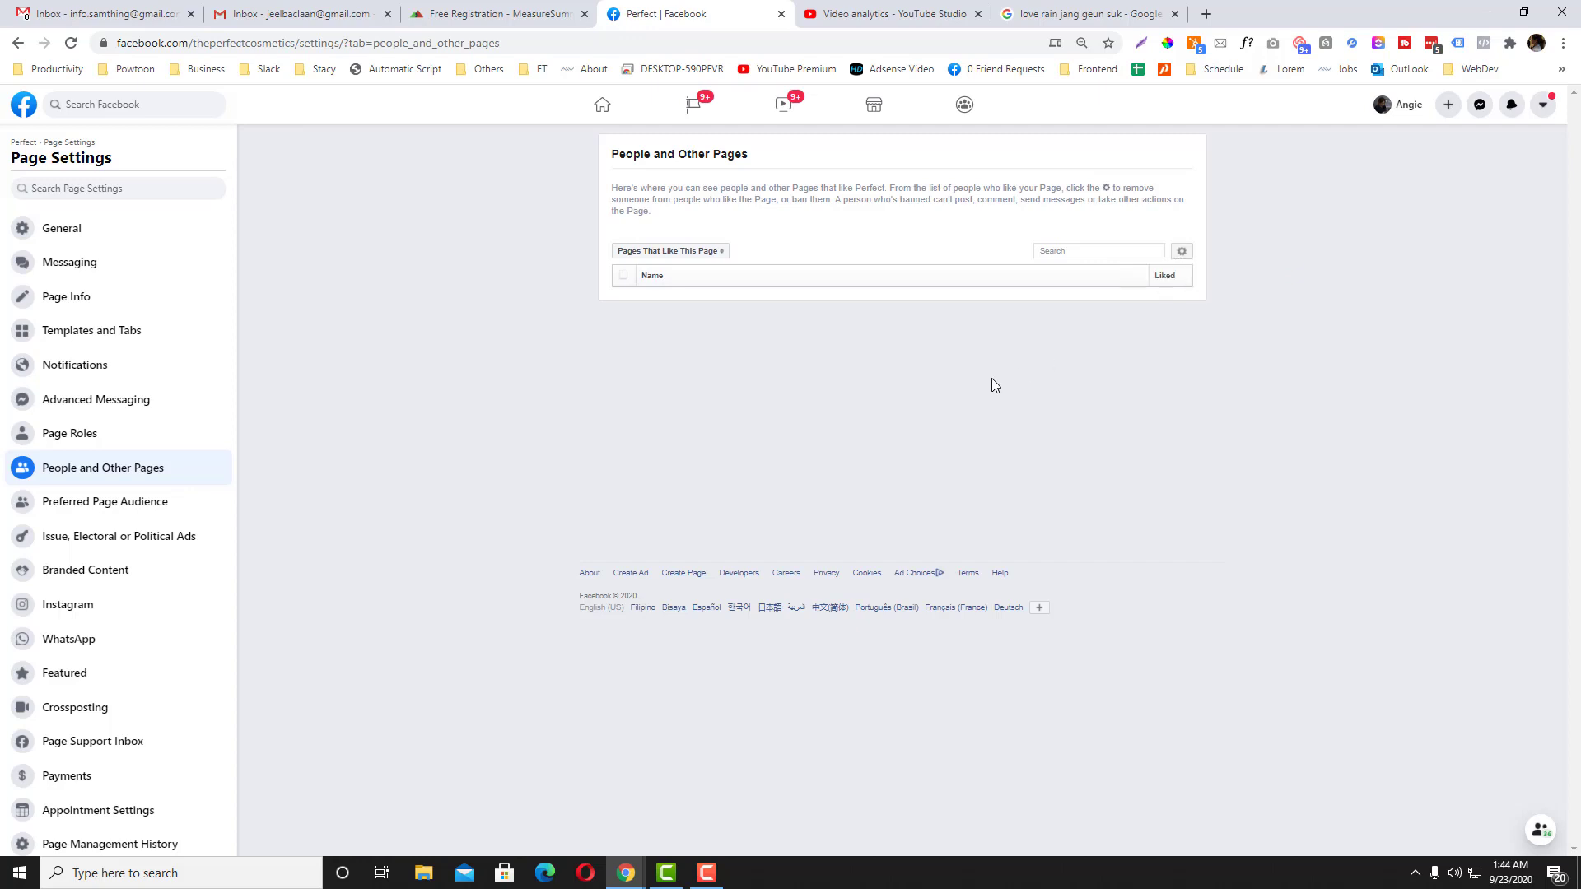
left_click(693, 252)
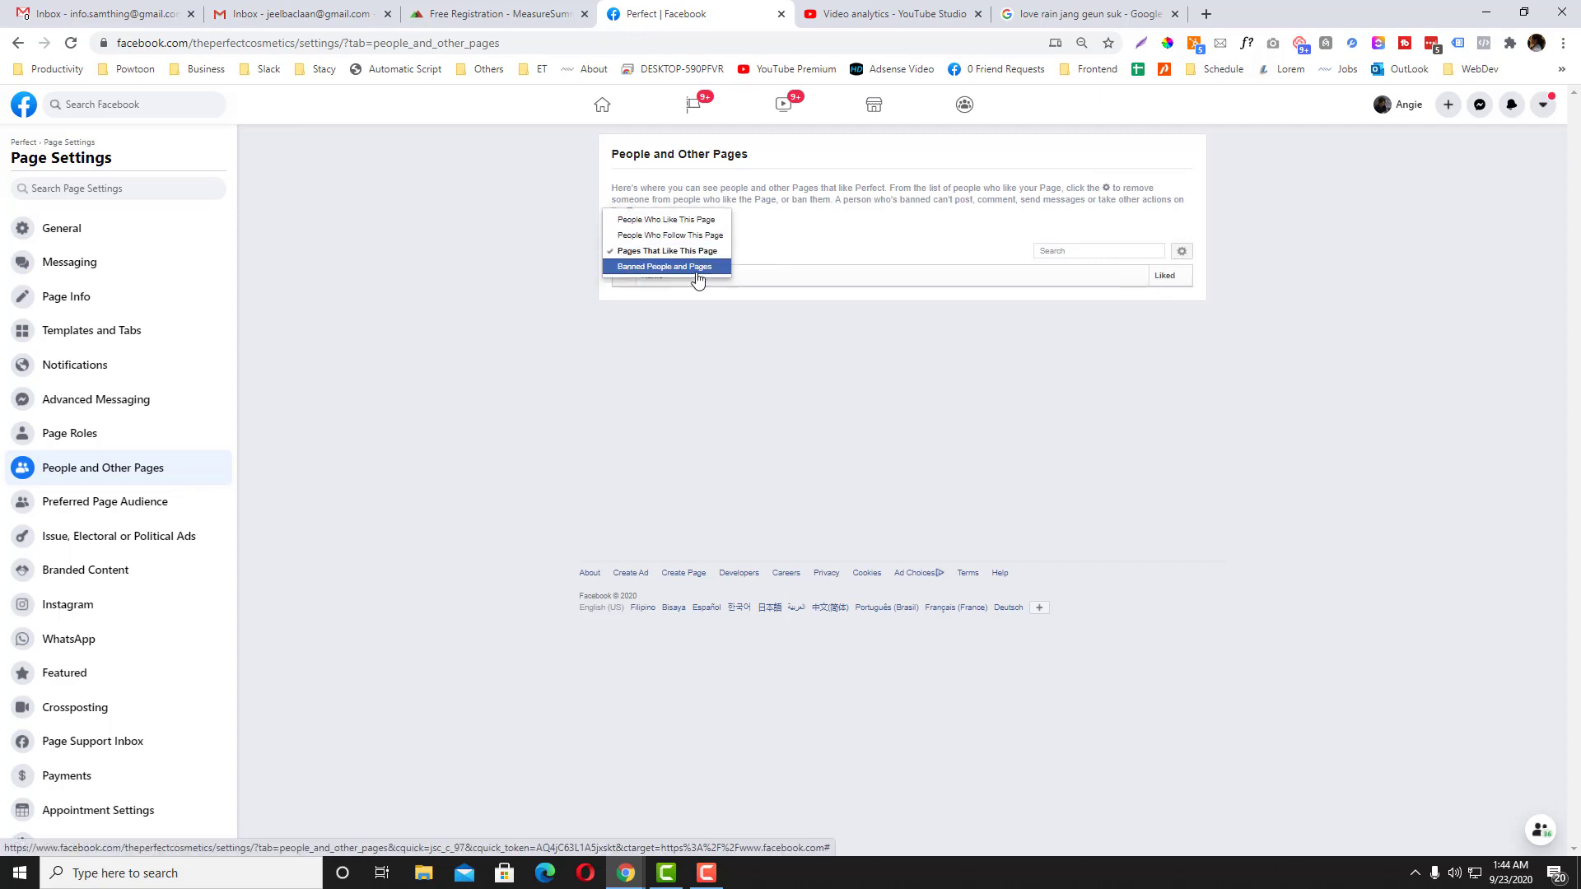
left_click(696, 268)
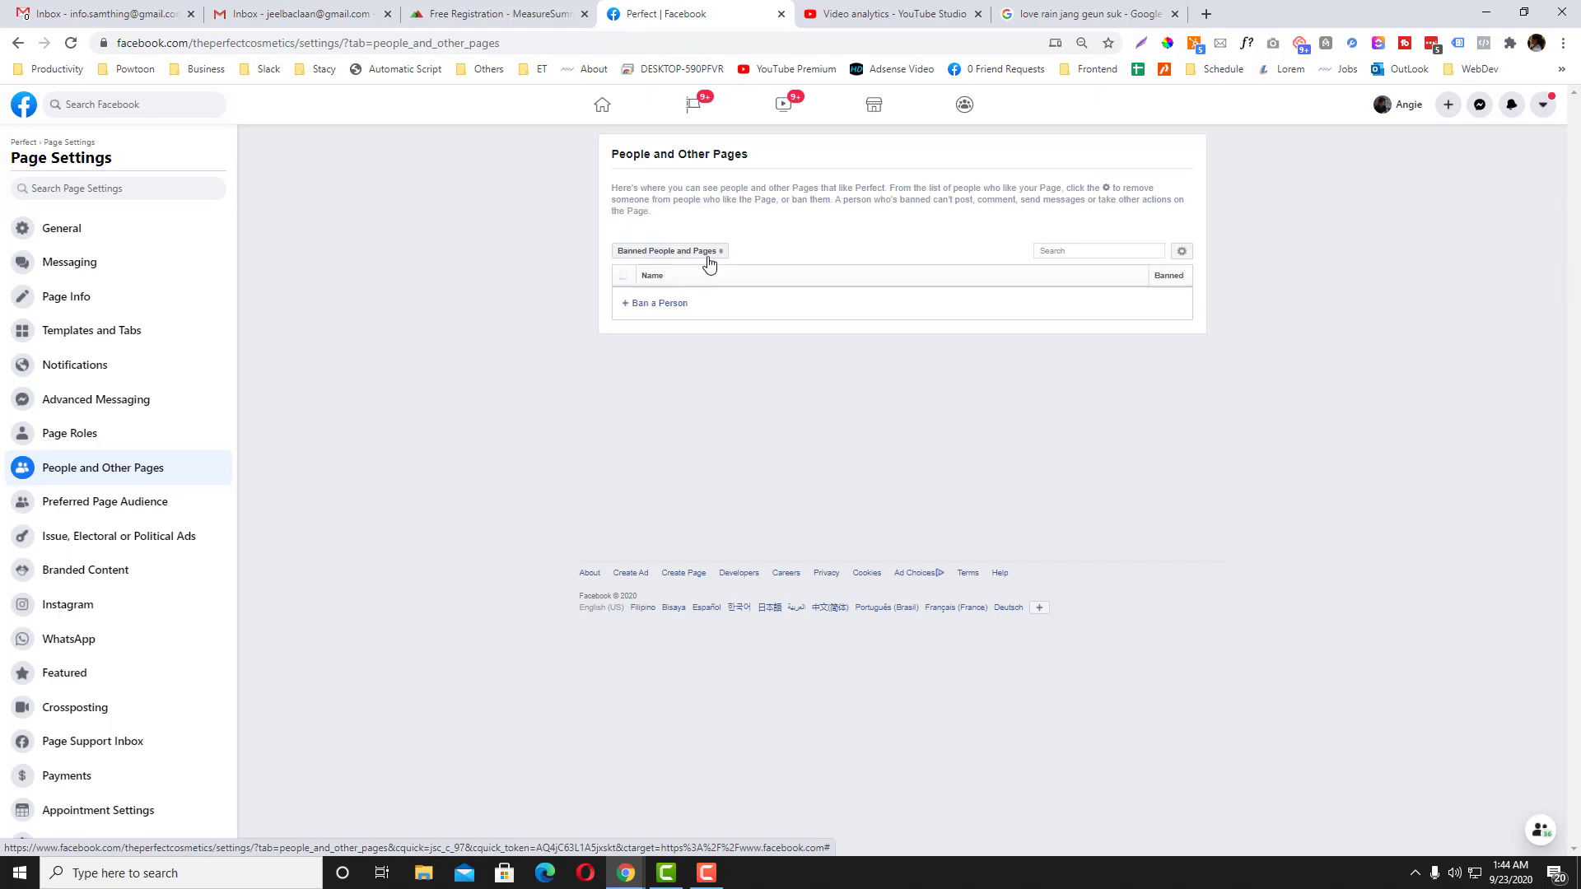
left_click(707, 253)
left_click(706, 238)
left_click(708, 253)
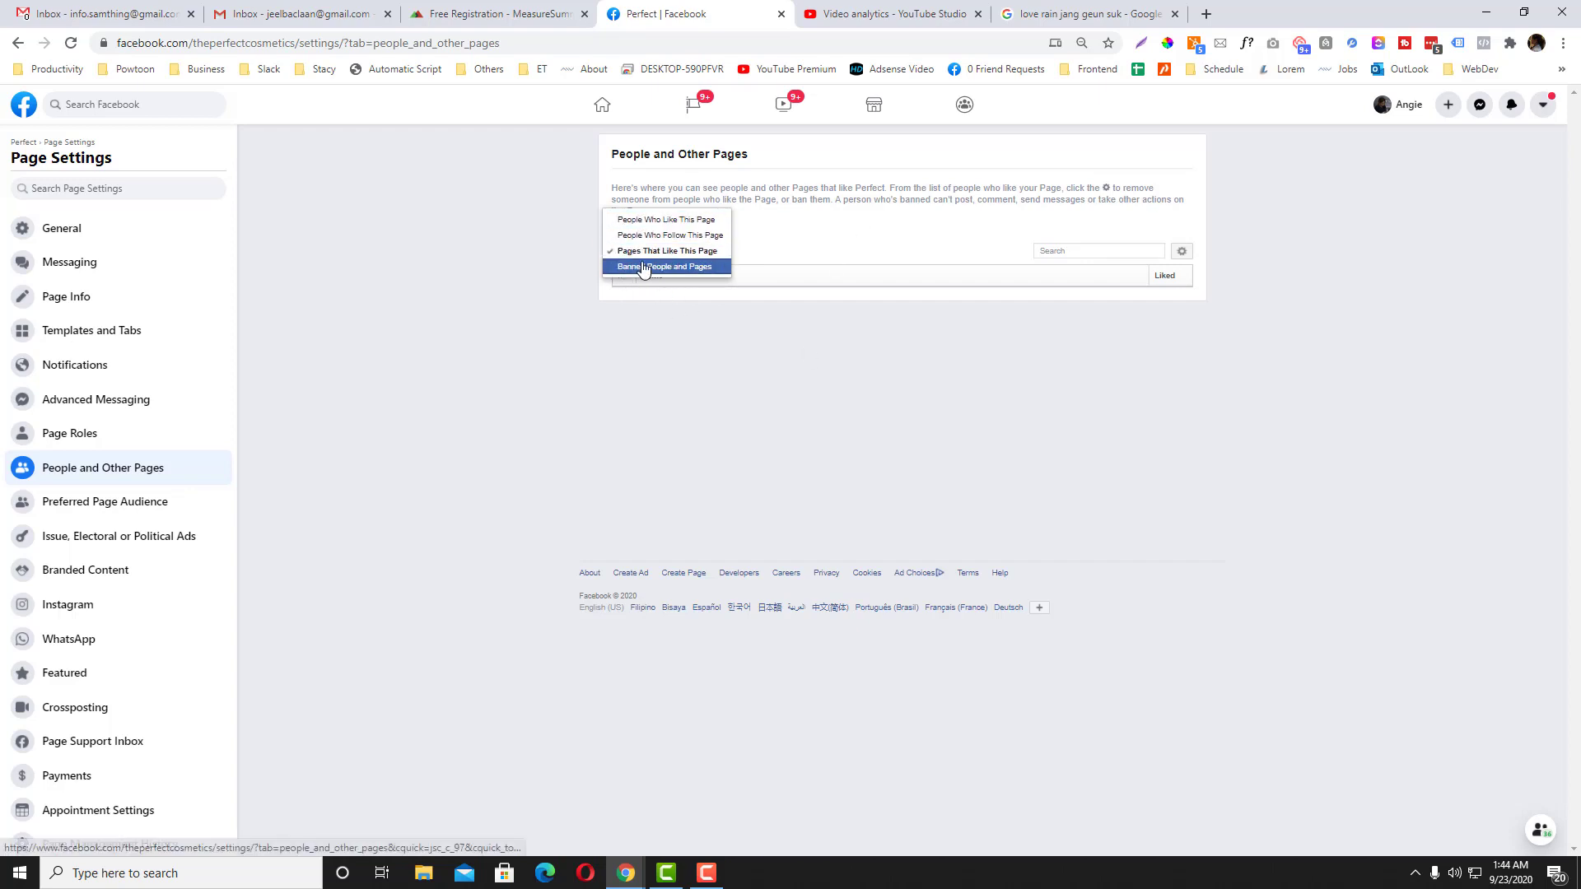
left_click(543, 356)
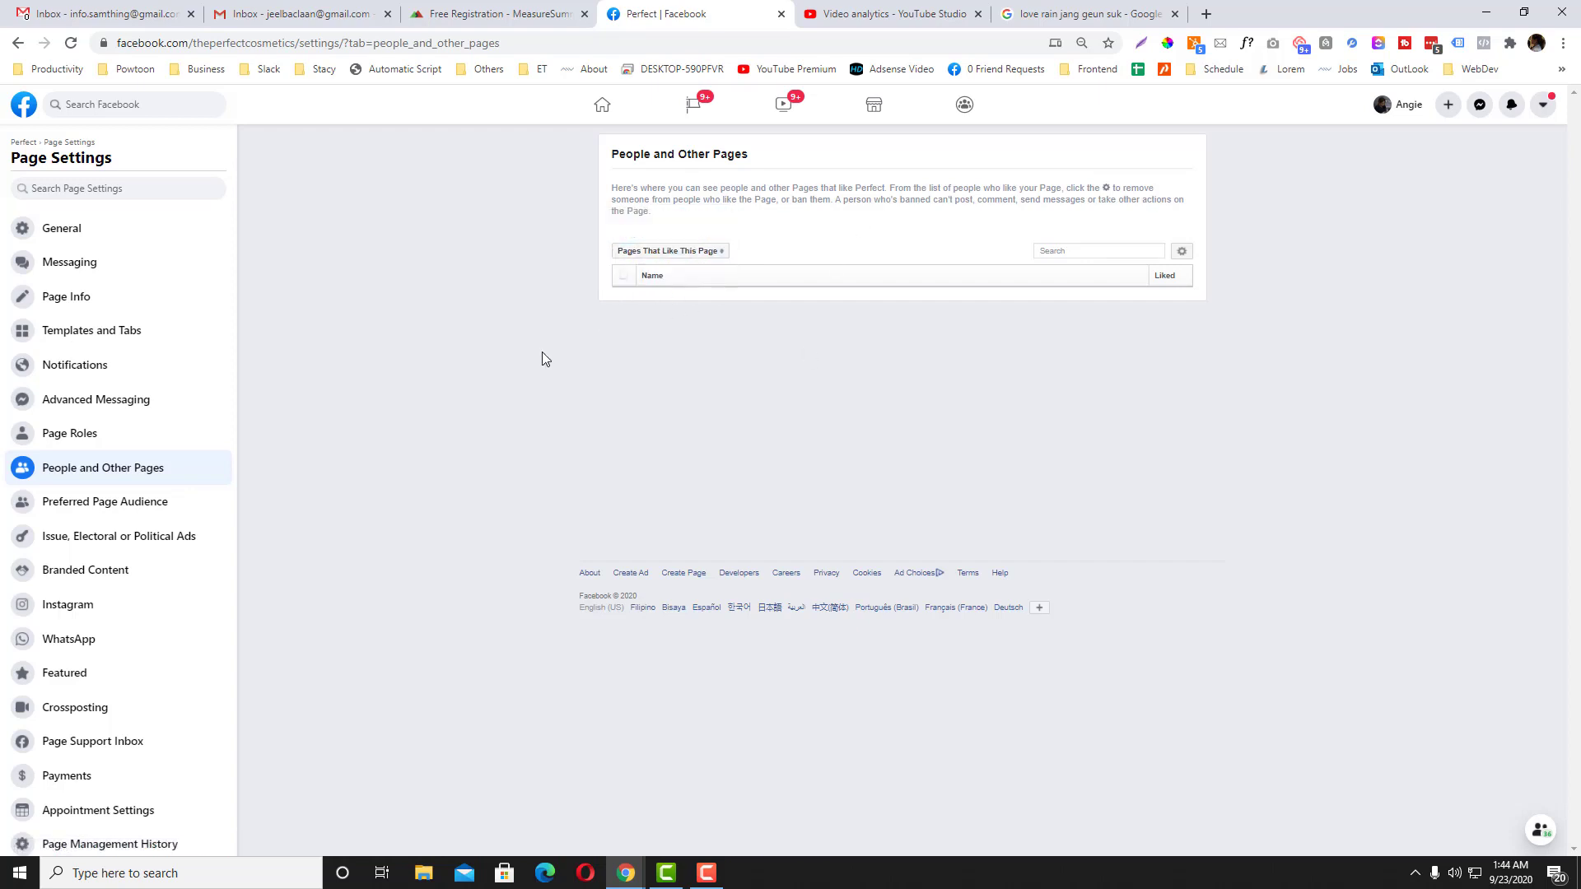
scroll(120, 563, "down", 1)
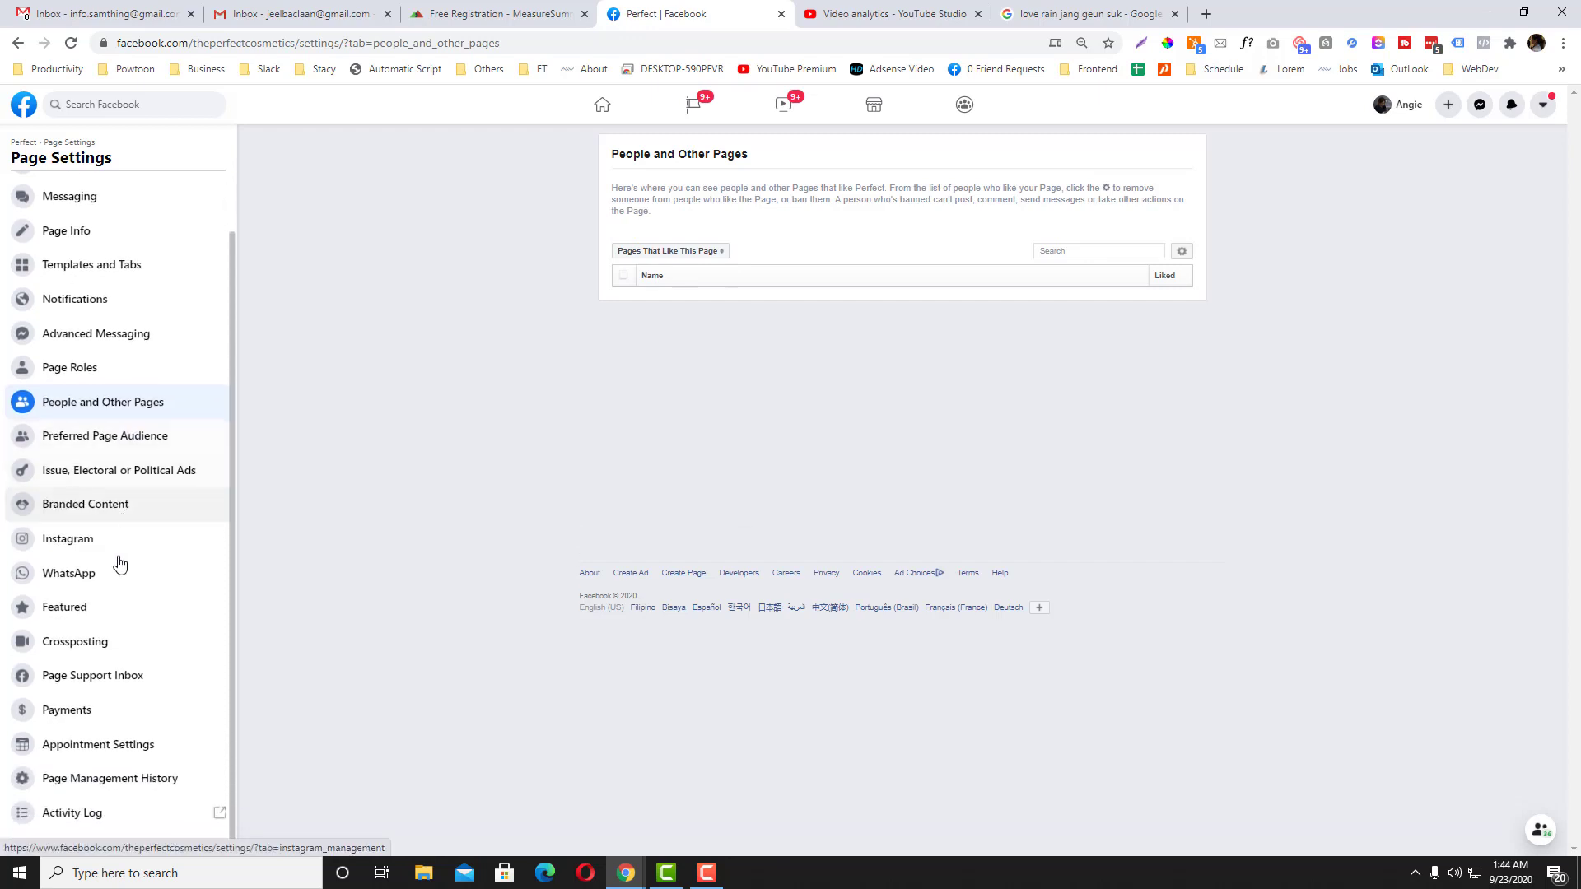
Step: Open Perfect's Page Management History and look over a former admin's entries
left_click(99, 776)
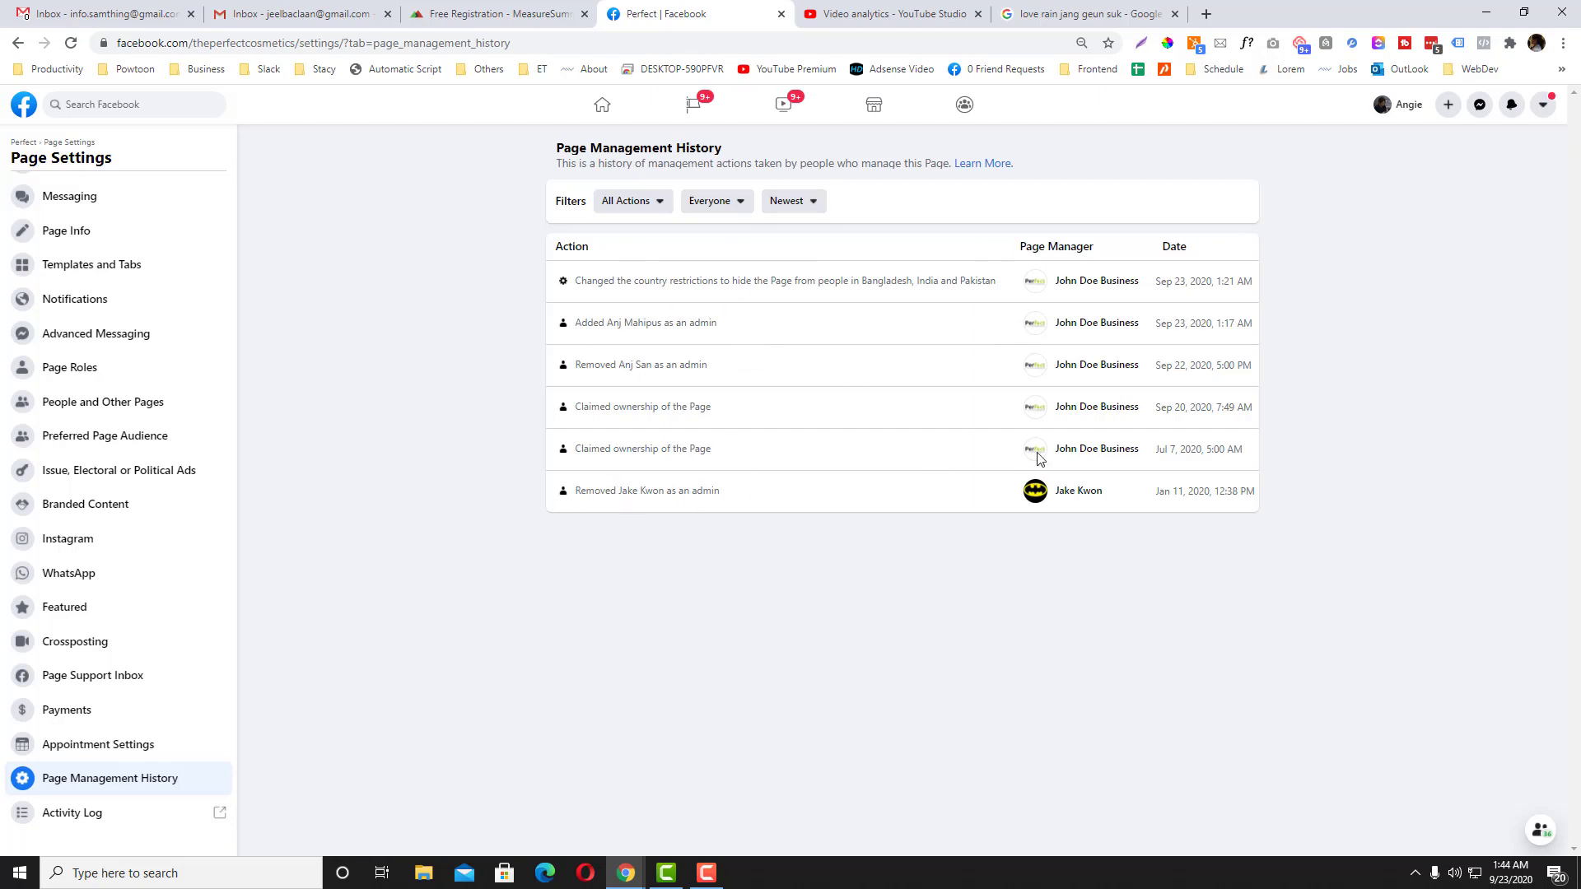
left_click(1040, 503)
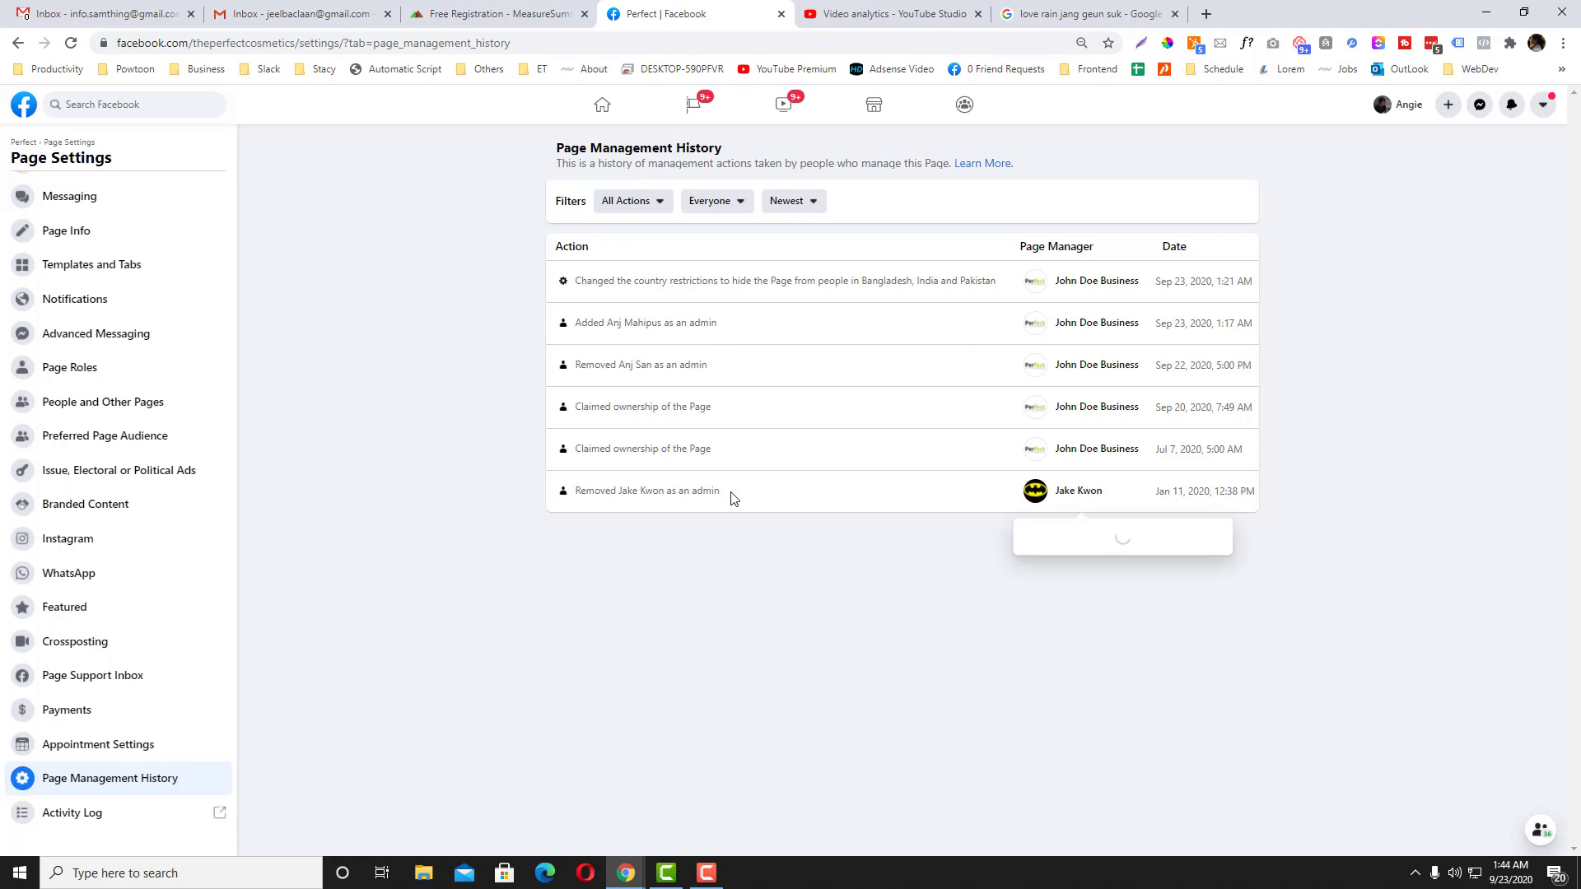
left_click(812, 526)
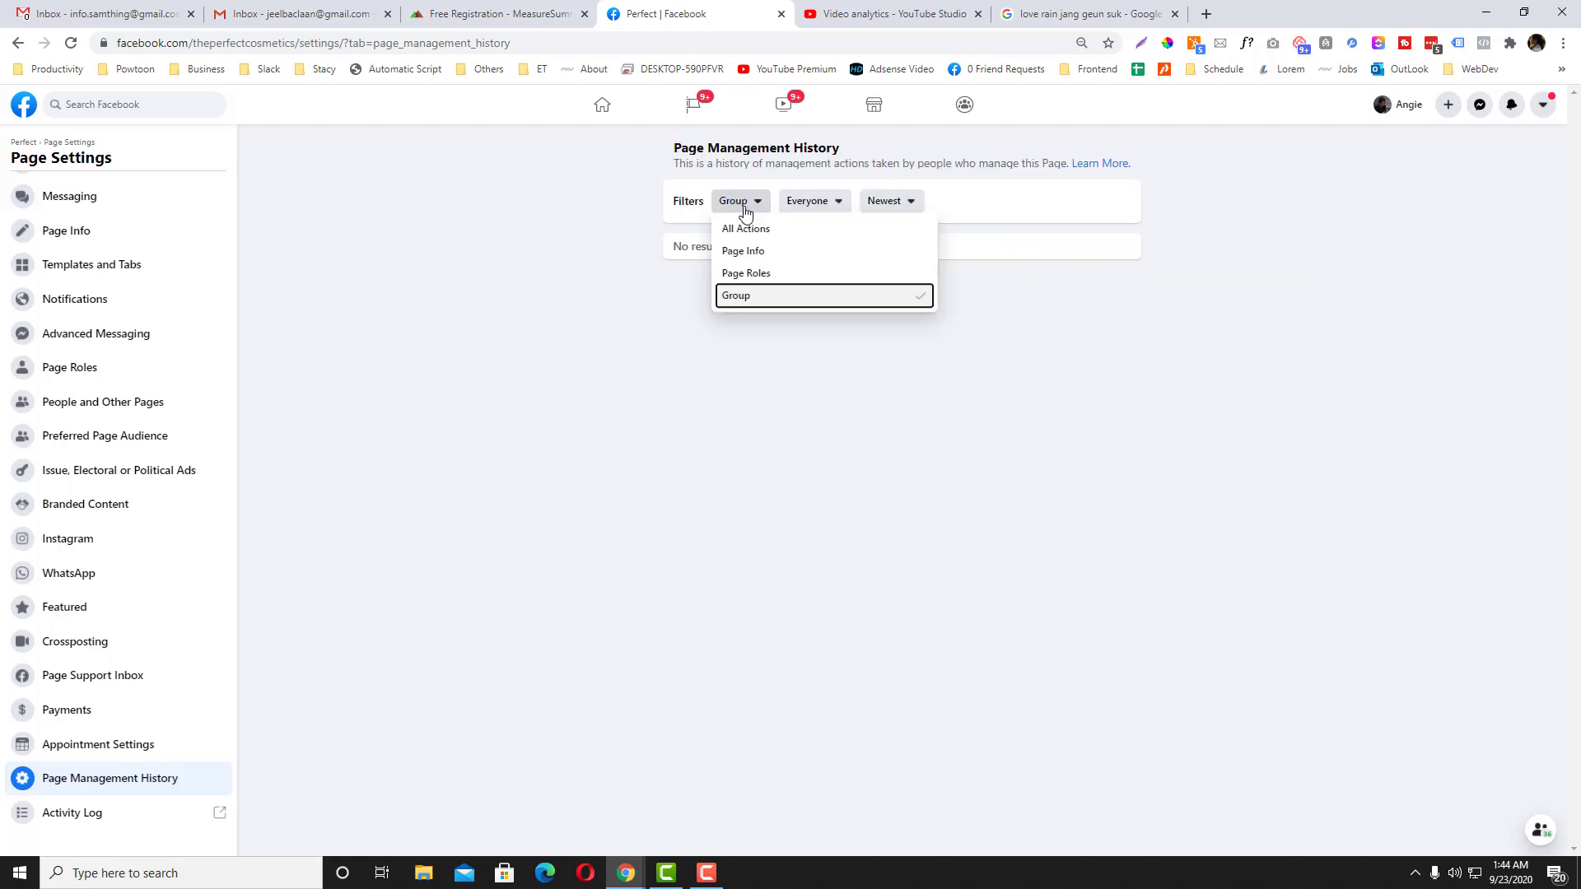
left_click(748, 233)
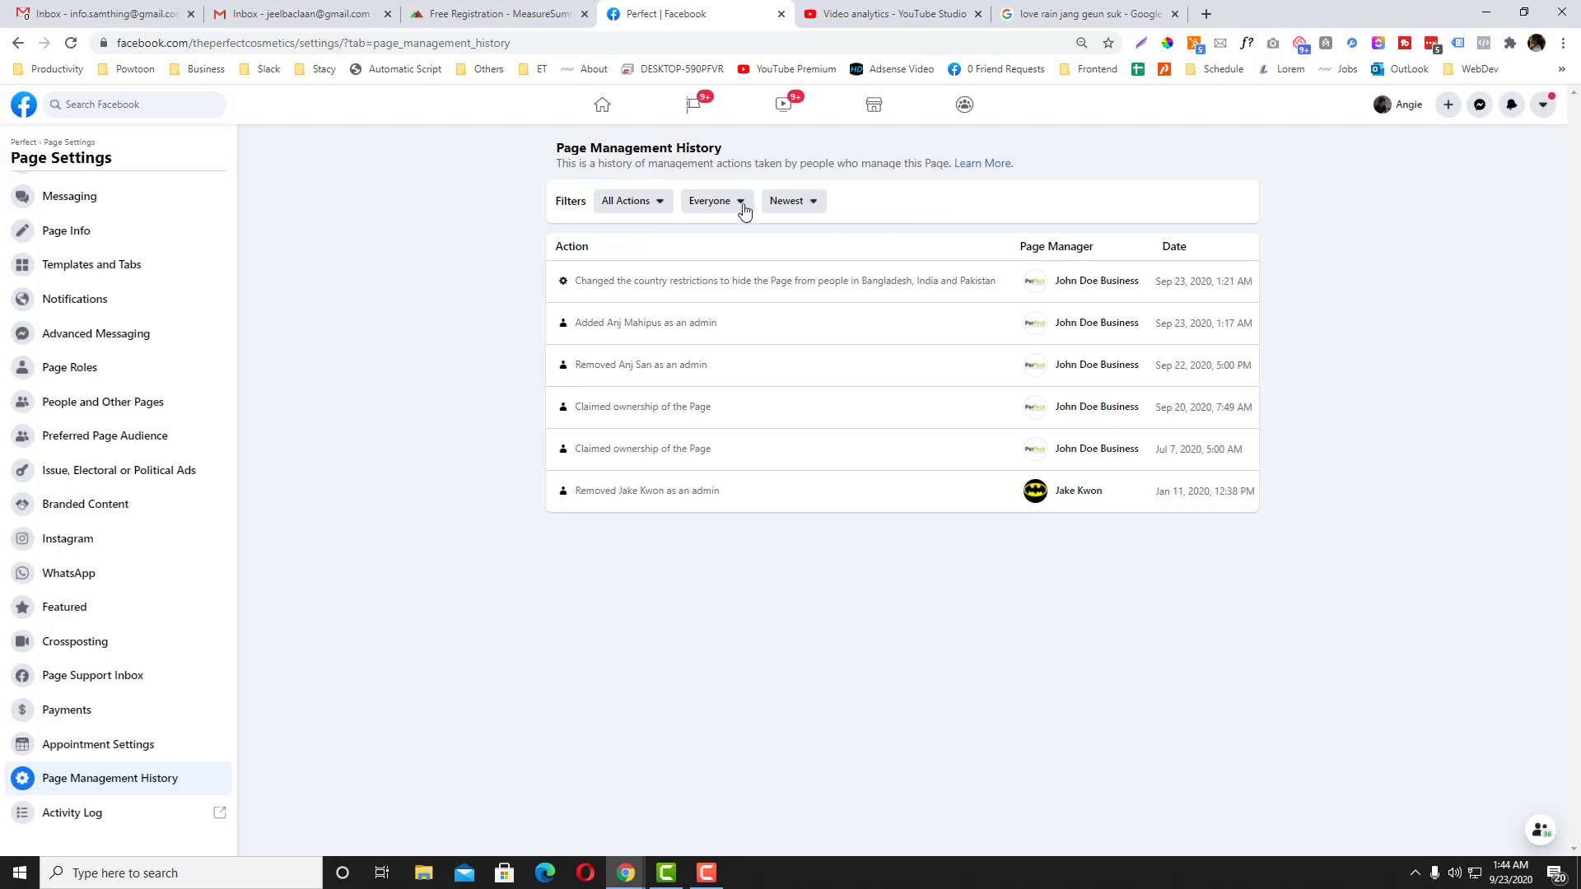
left_click(740, 200)
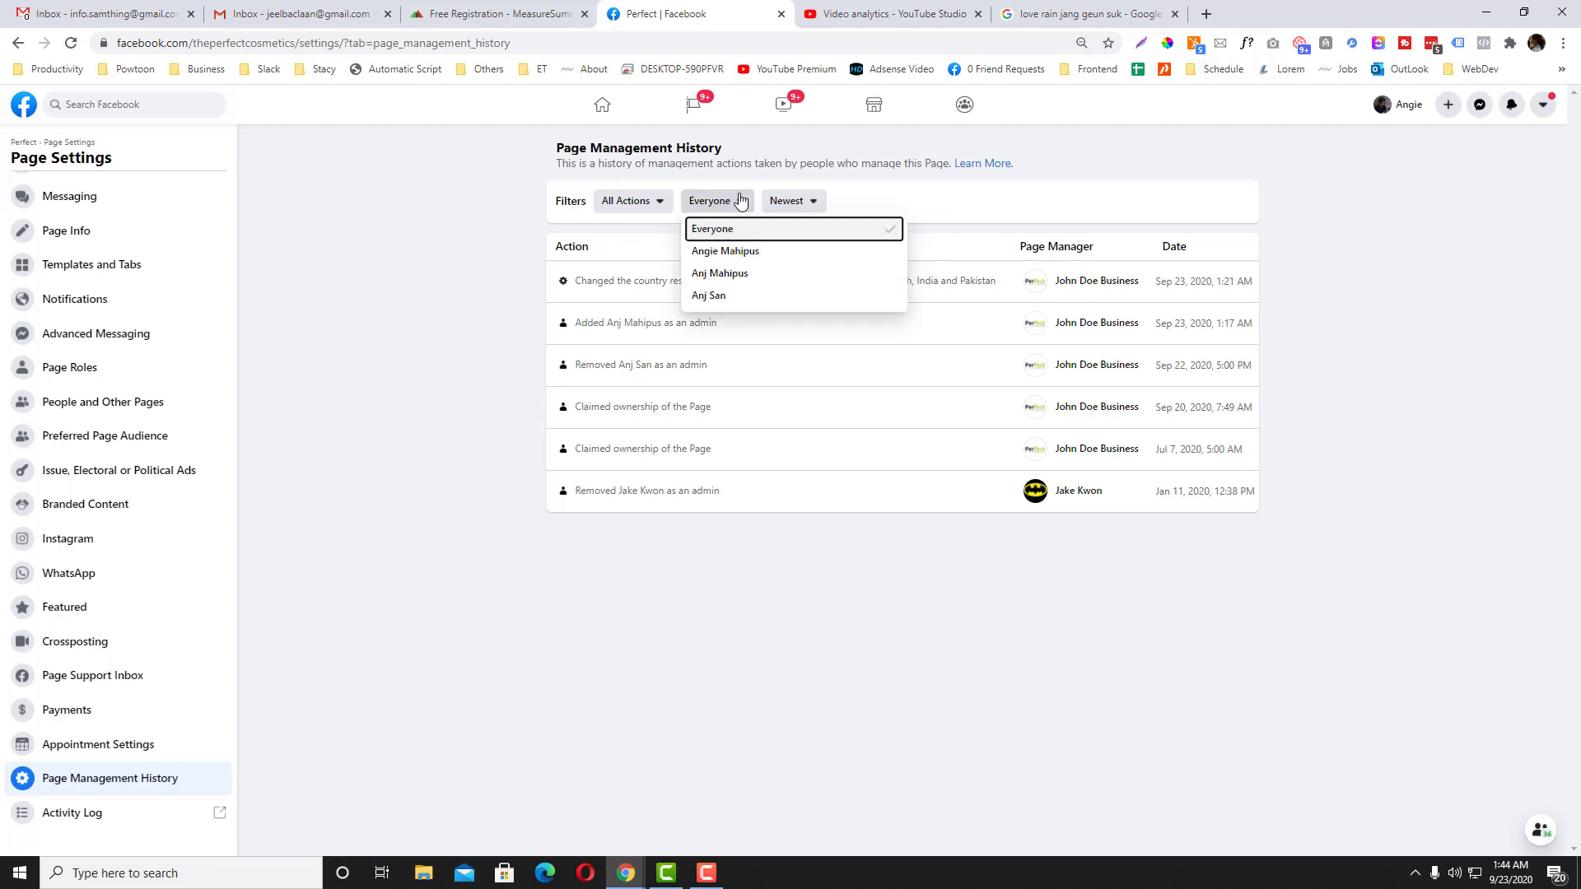
Step: Filter the management history to the other admin's actions
left_click(729, 259)
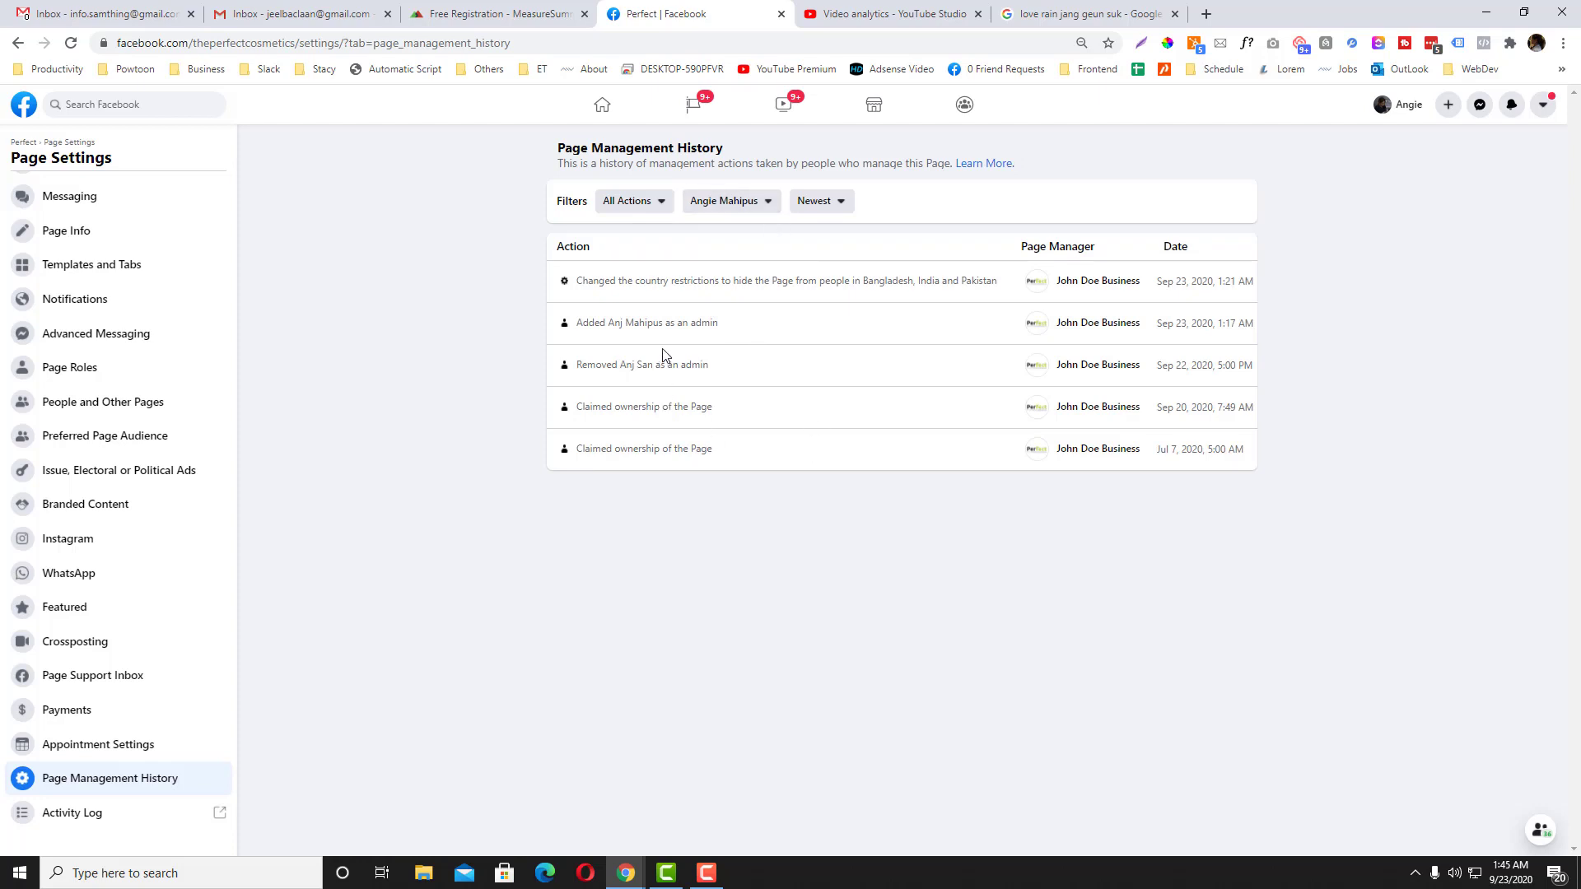
left_click_drag(598, 281, 806, 280)
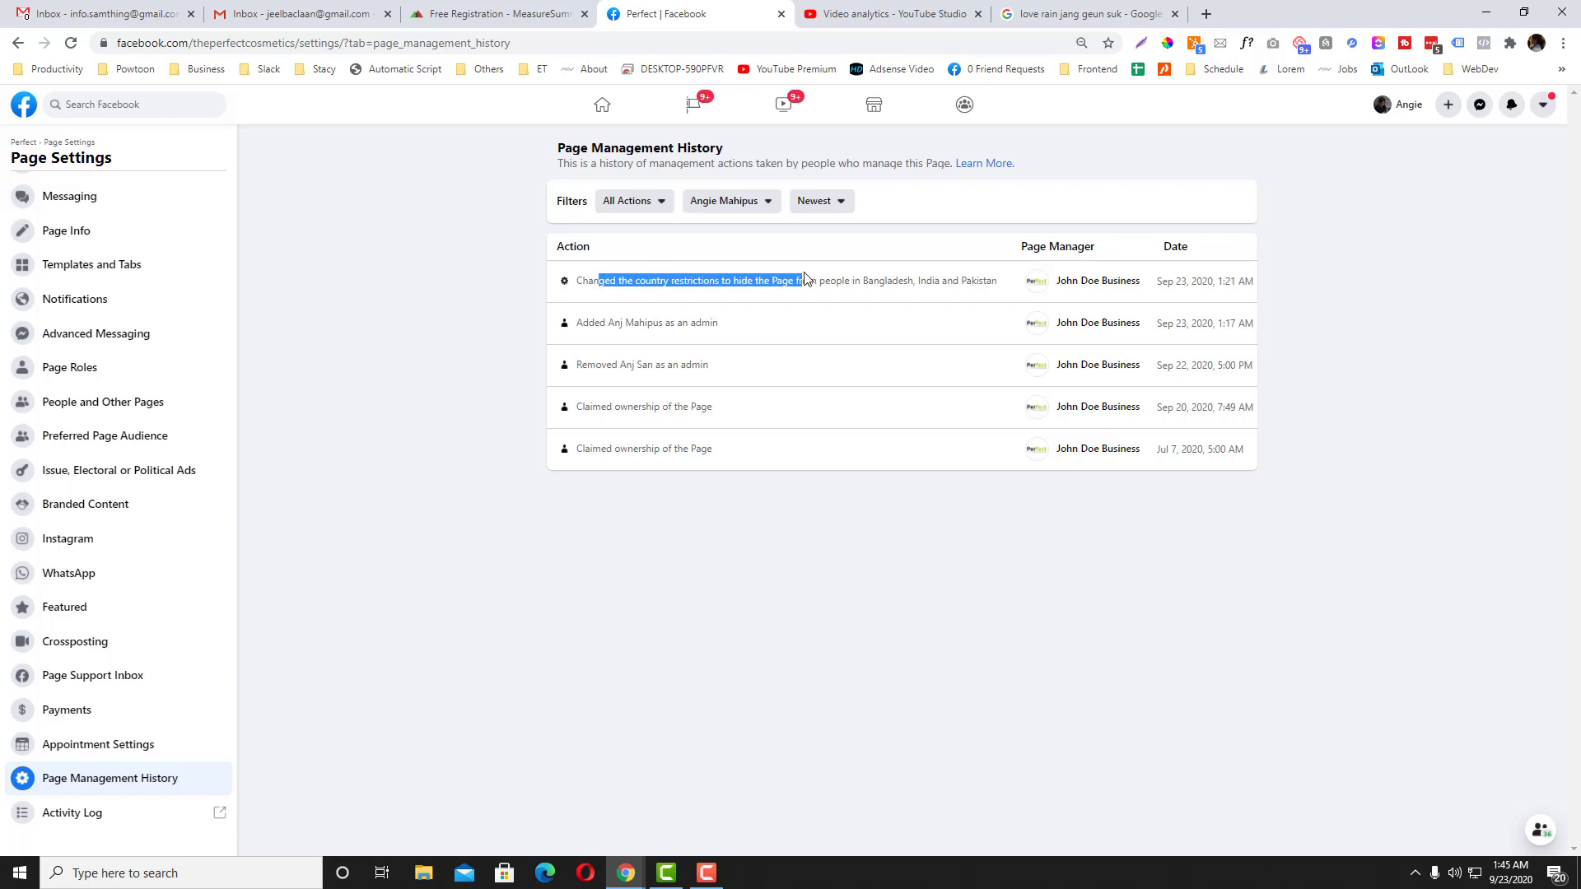
left_click(752, 201)
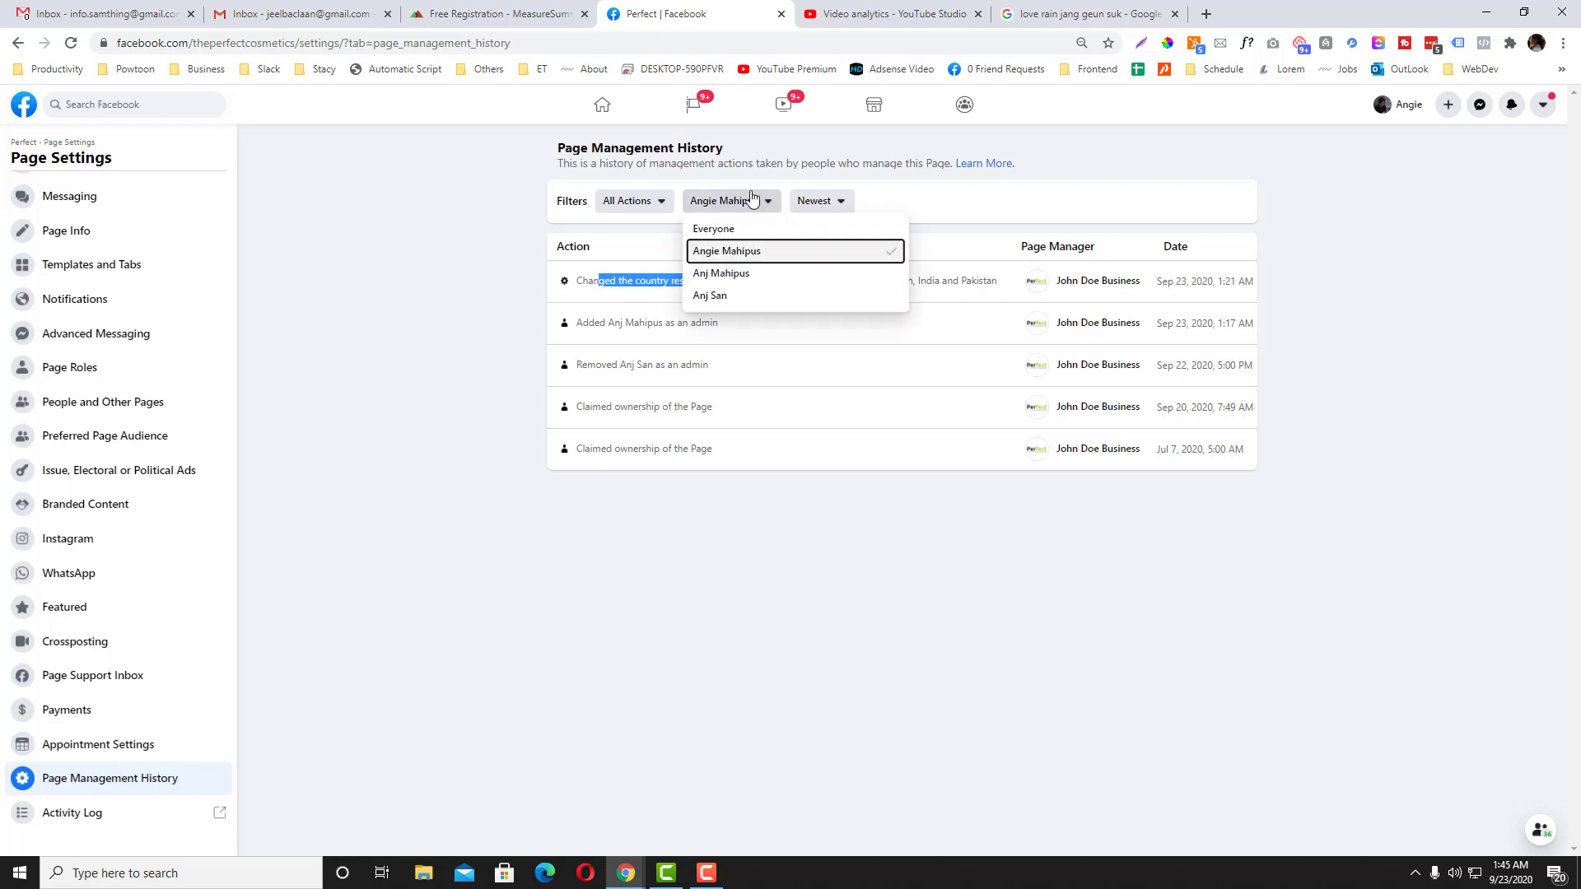
left_click(746, 281)
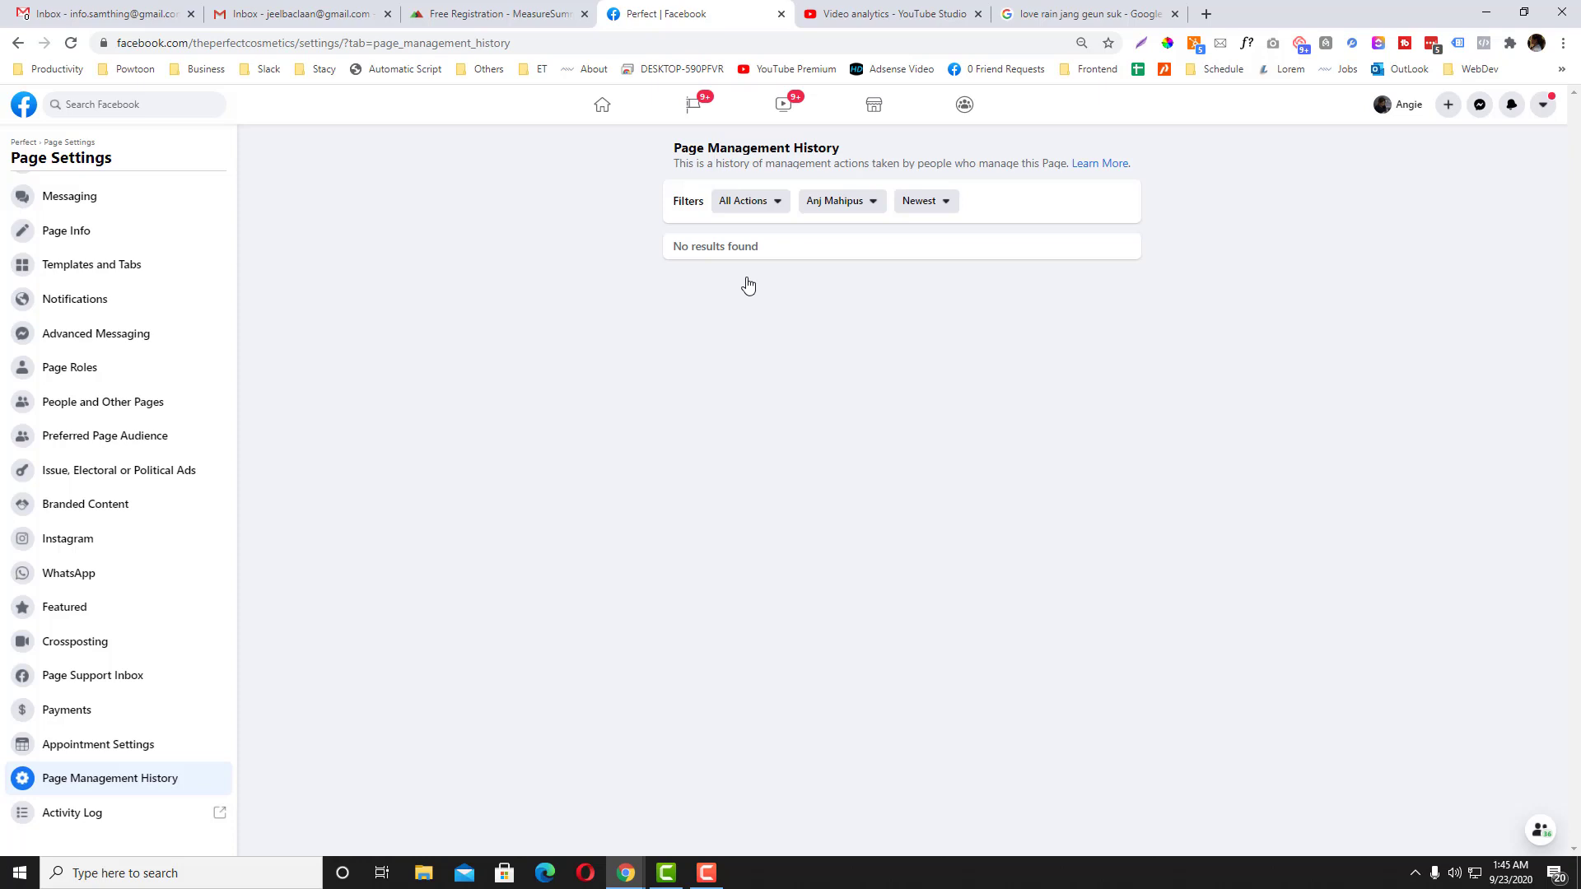
left_click(856, 206)
left_click(851, 295)
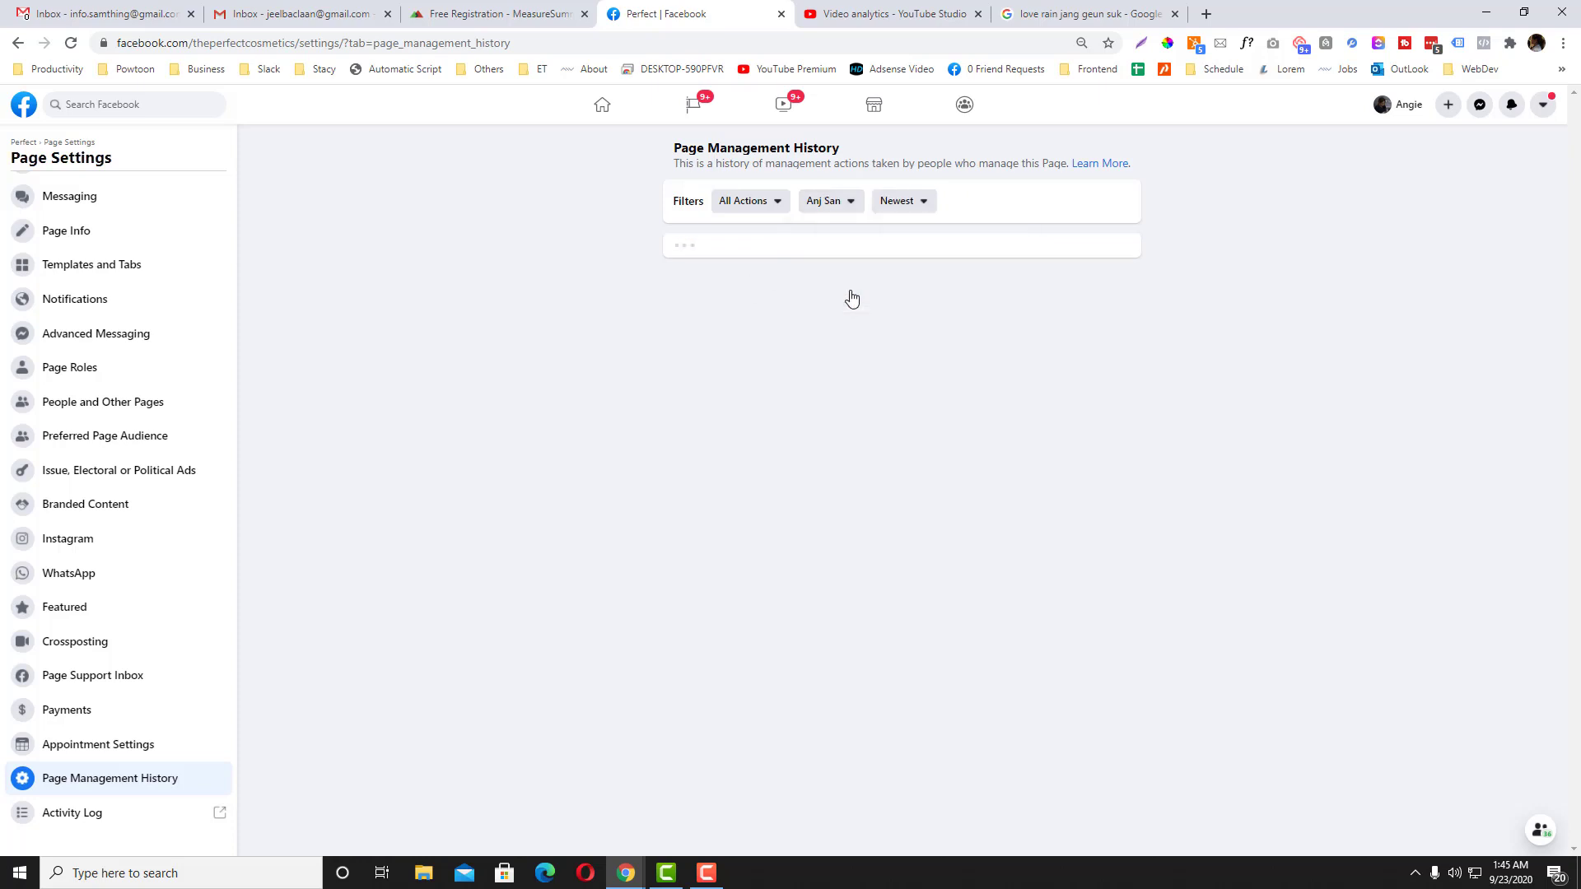
left_click(850, 206)
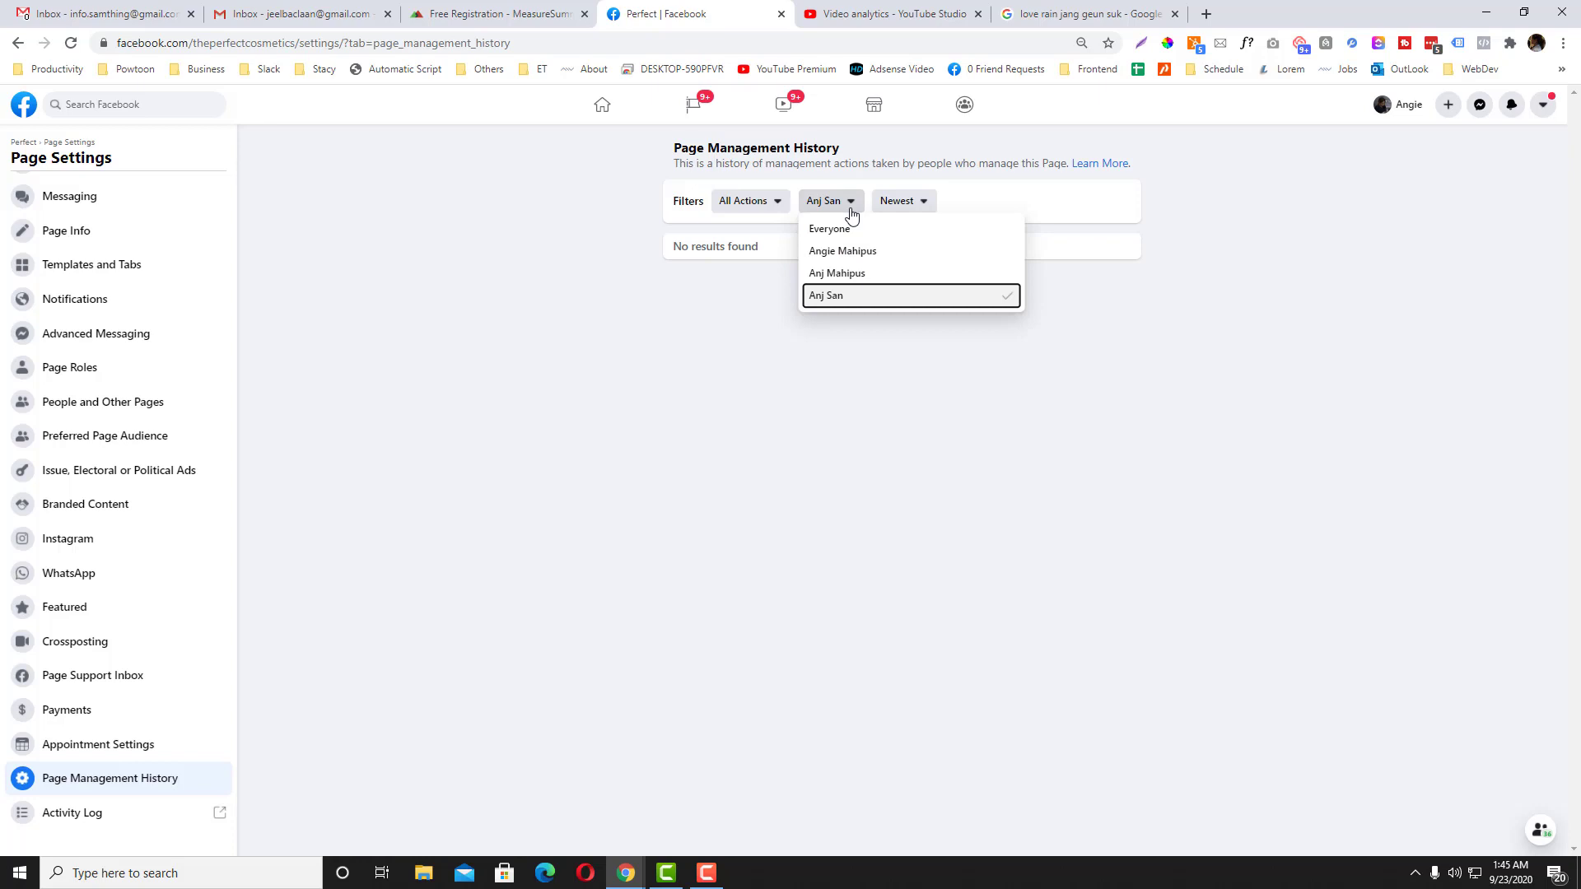
Step: Change the history sort order from Newest to Oldest
left_click(851, 206)
left_click(898, 206)
left_click(906, 249)
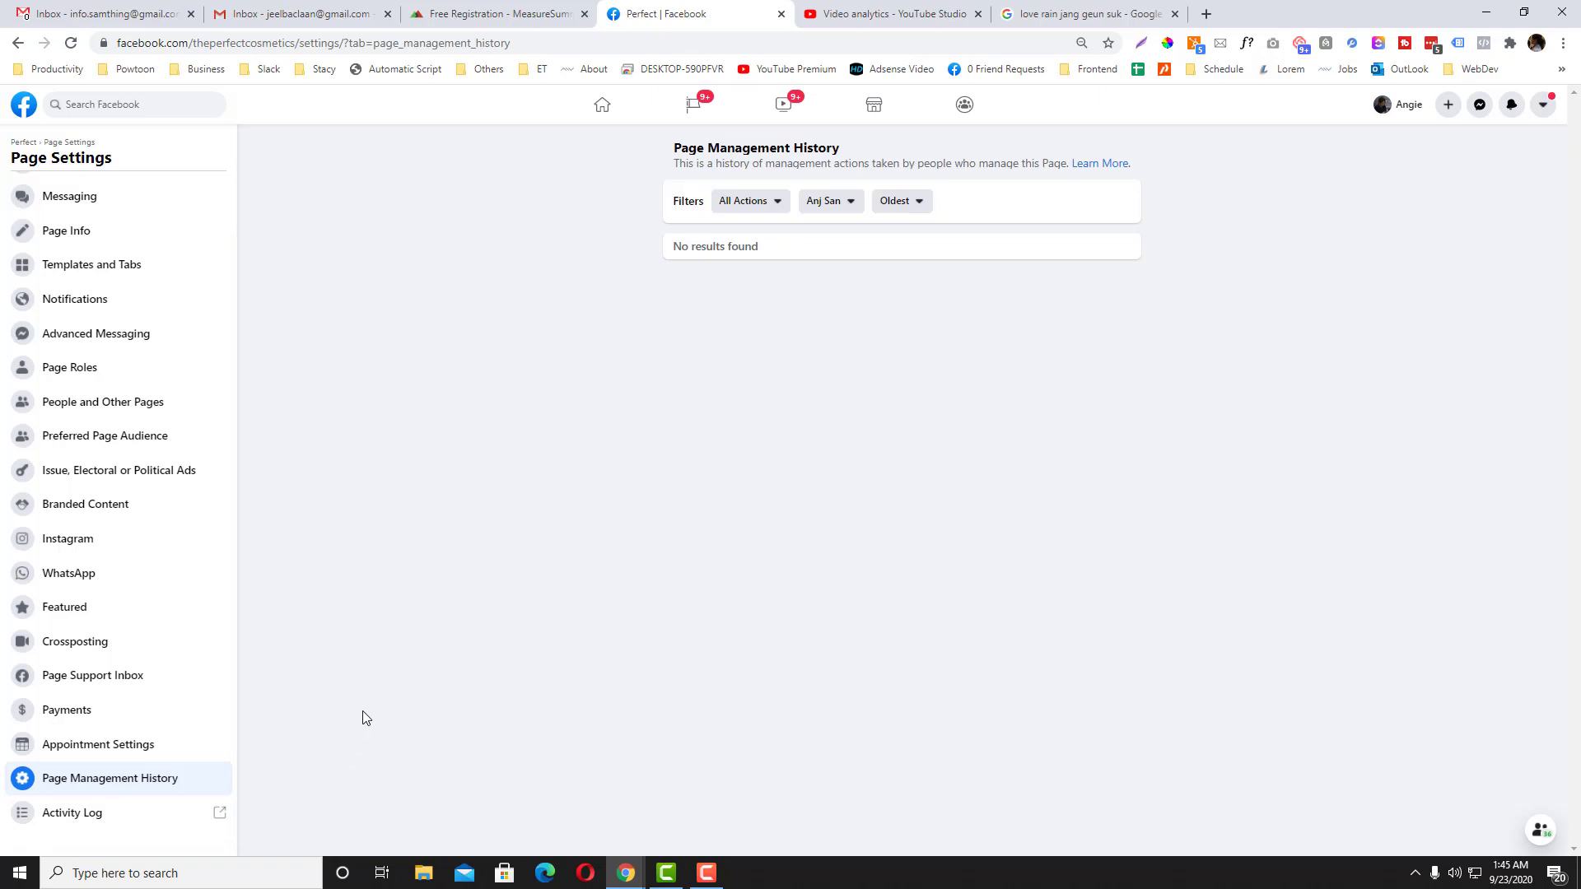
left_click(706, 872)
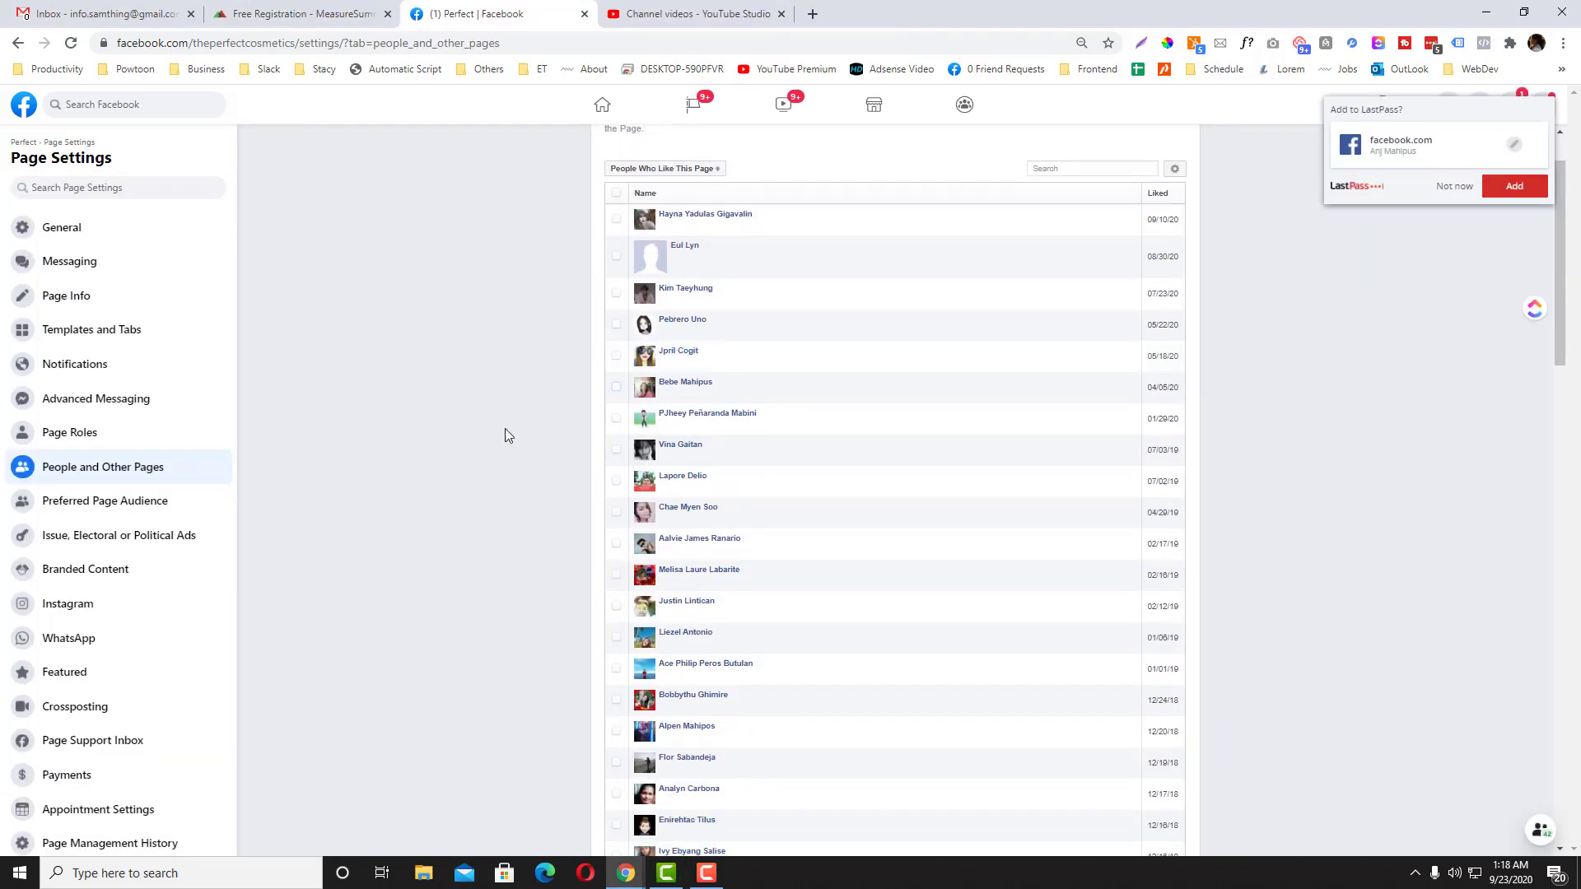
Step: Open Preferred Page Audience, read the help on reaching Country Restrictions, and go back
left_click(105, 502)
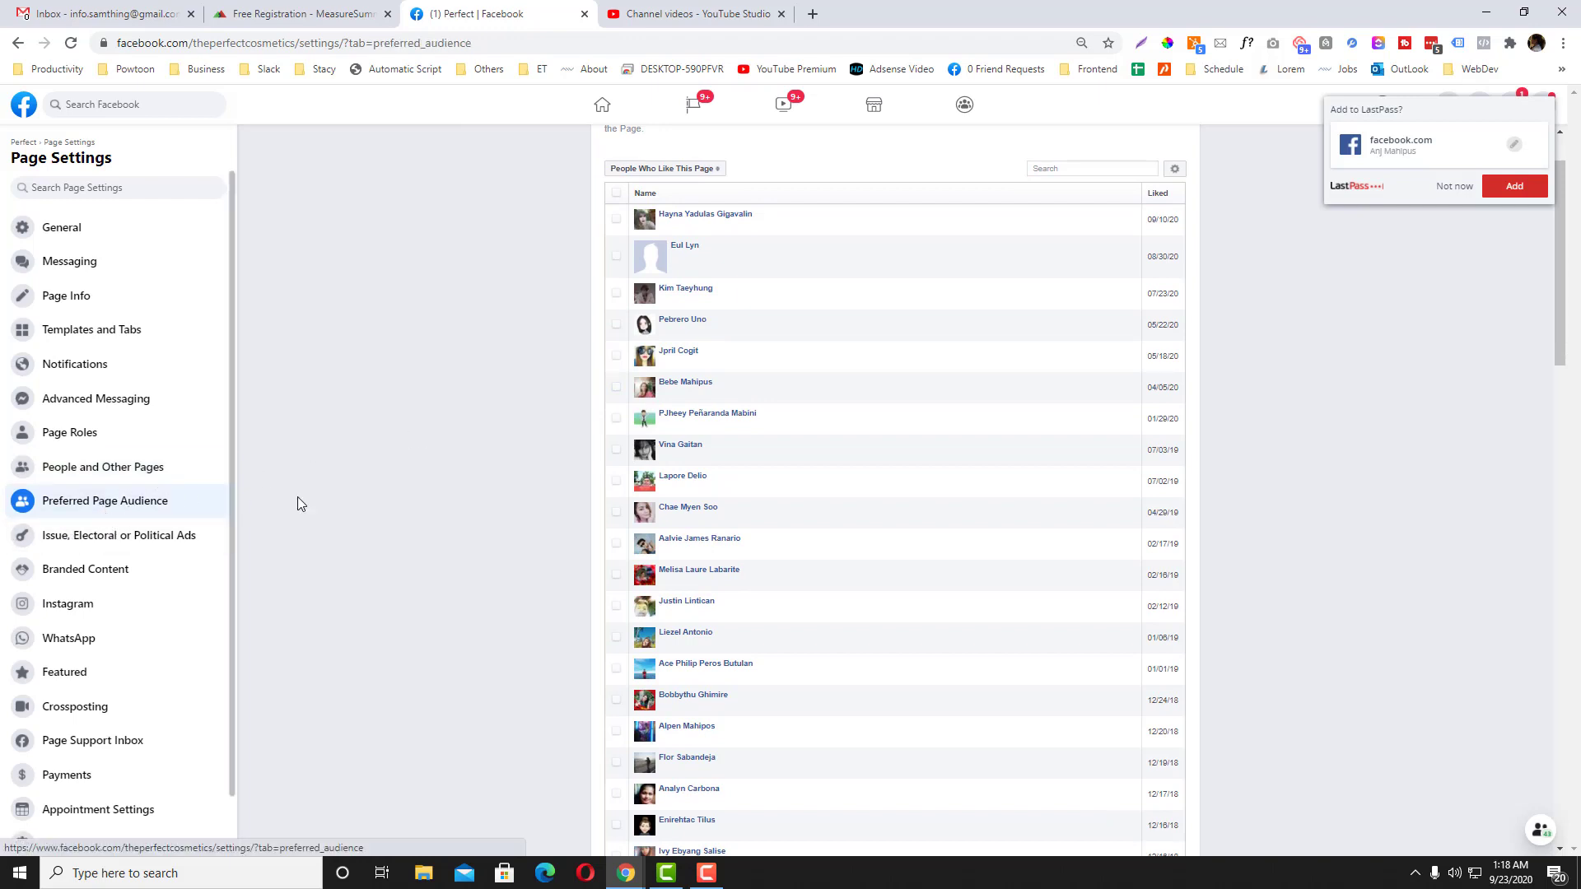
left_click(70, 44)
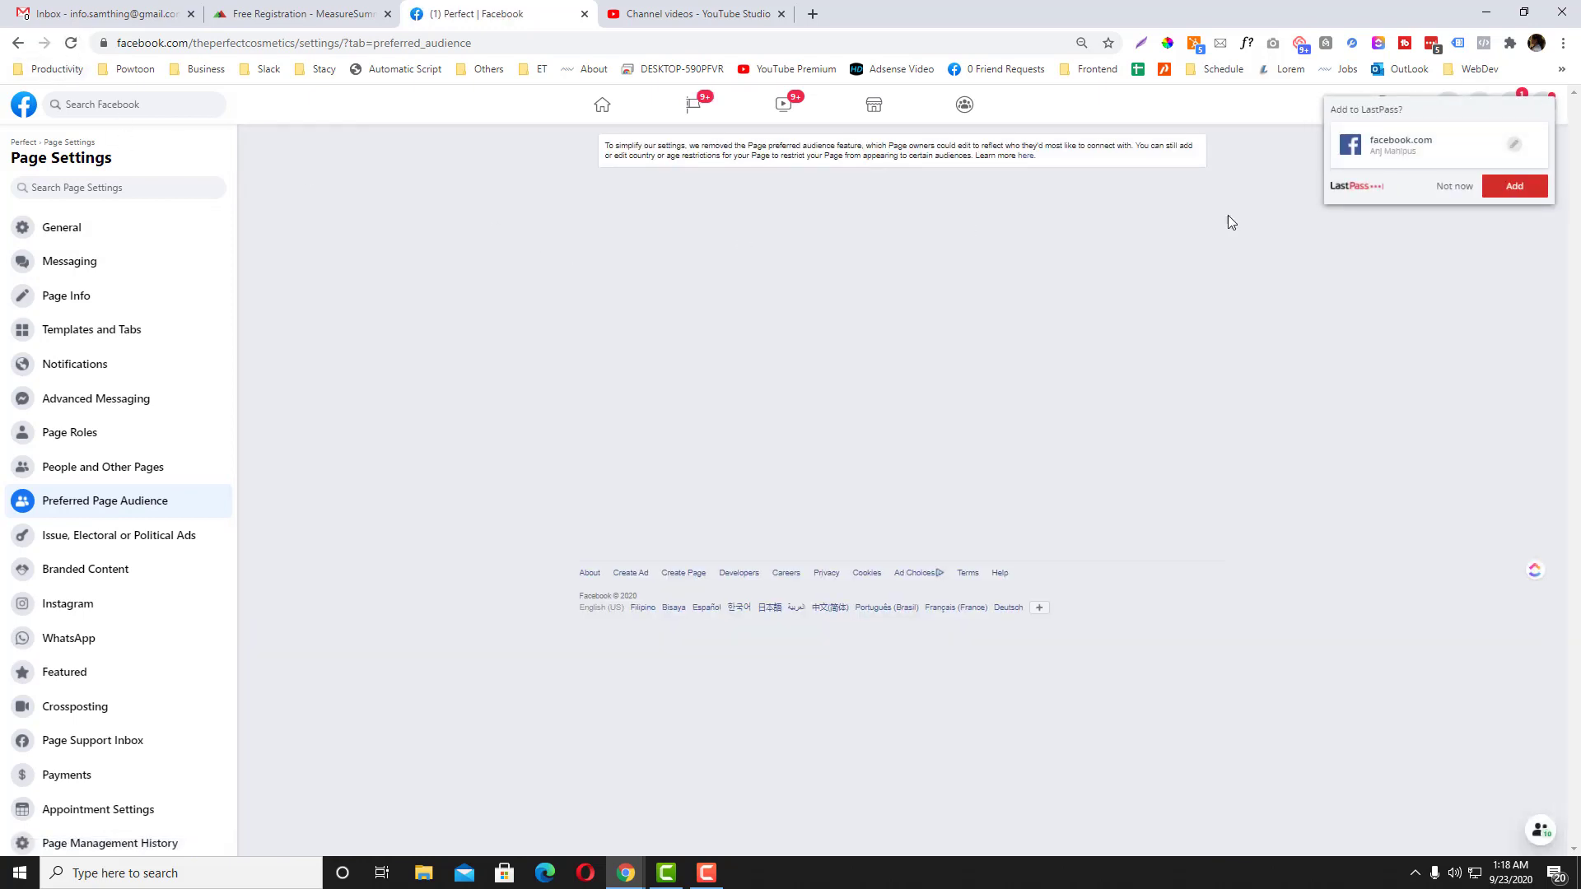
left_click(1455, 188)
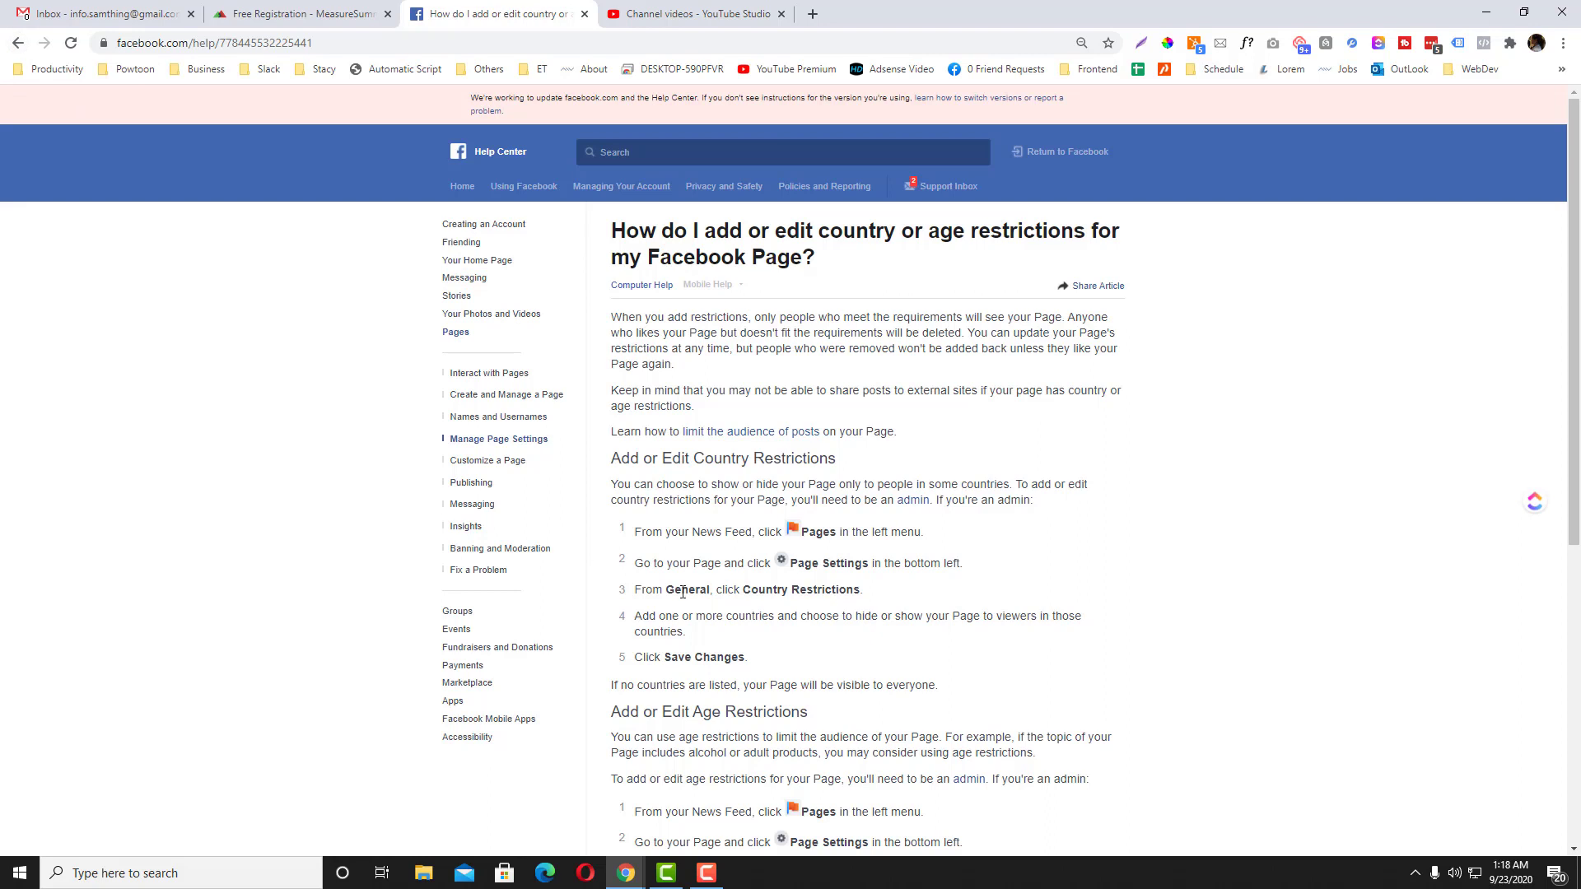
left_click_drag(691, 592, 857, 587)
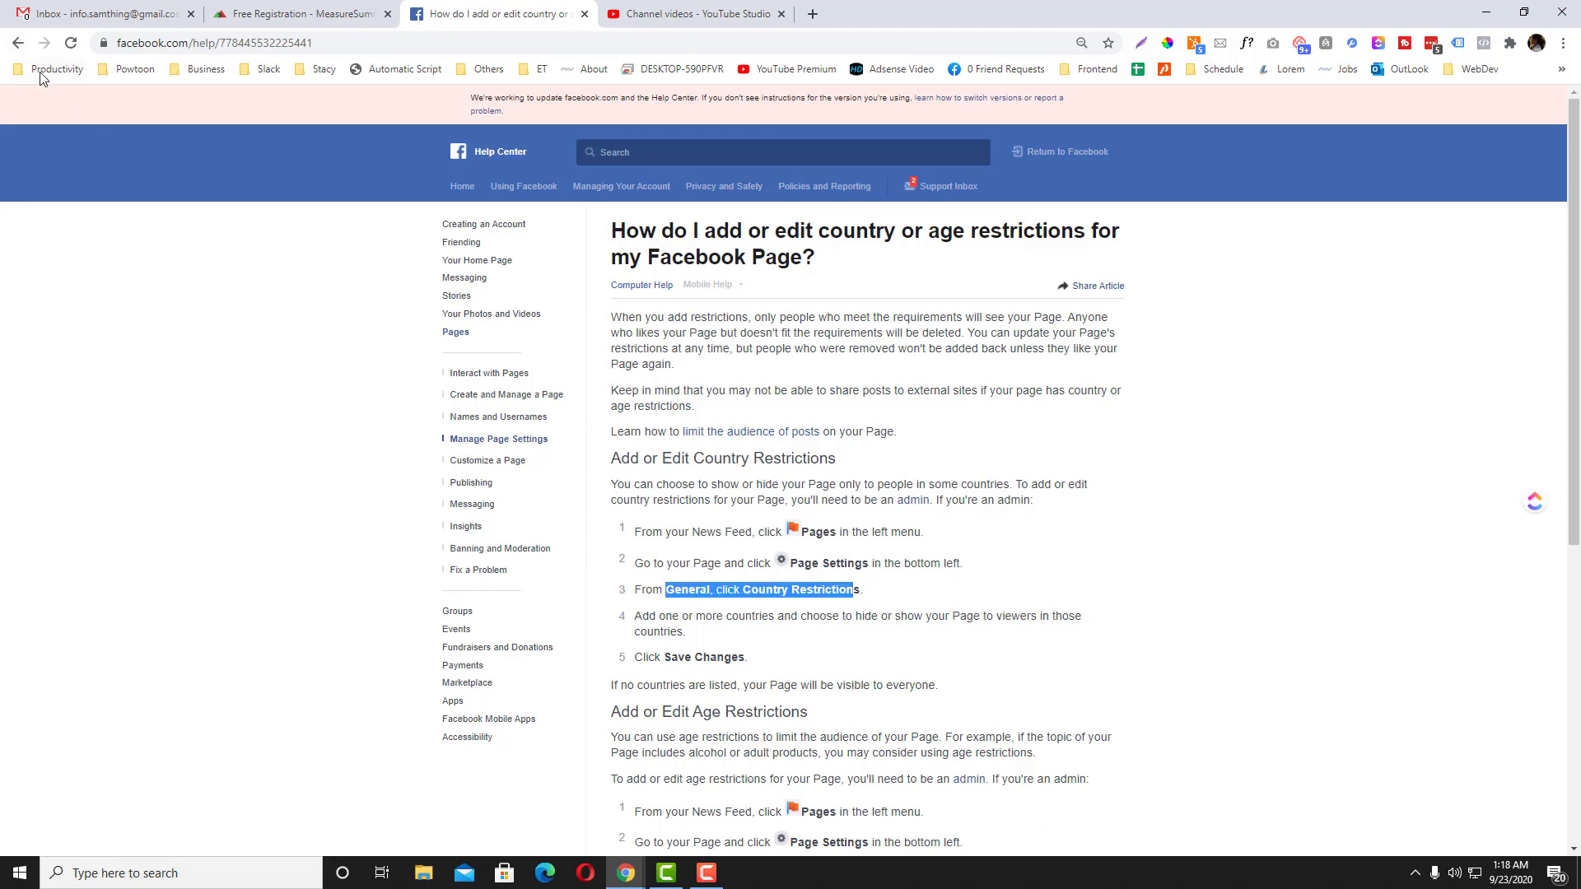
left_click(18, 43)
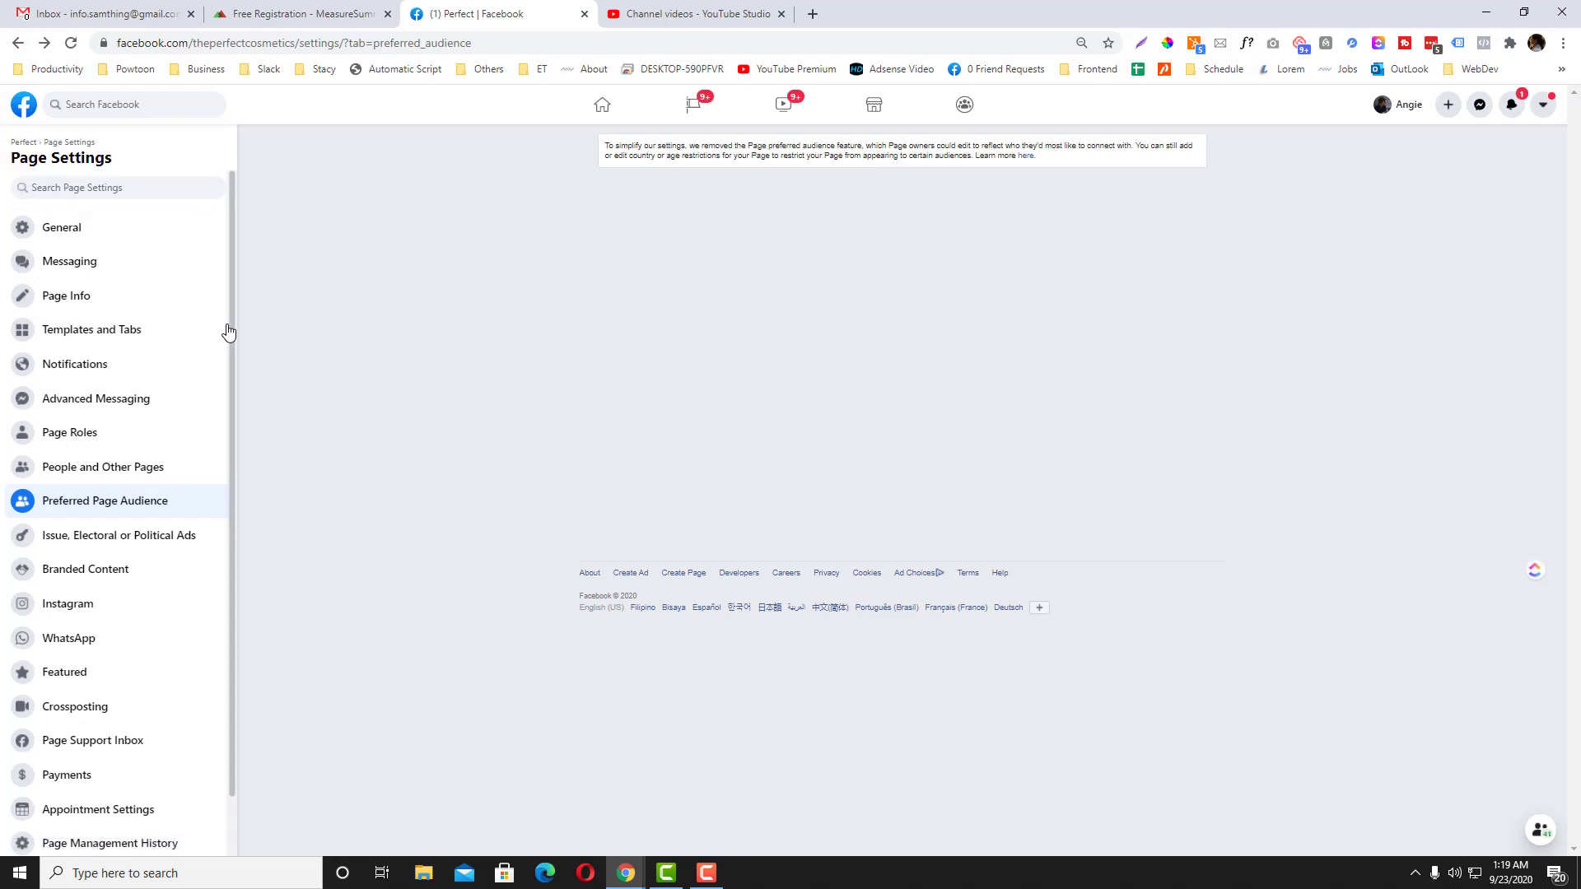
Step: Find the Country Restrictions setting in General settings by searching 'country' and start editing it
scroll(144, 749, "down", 1)
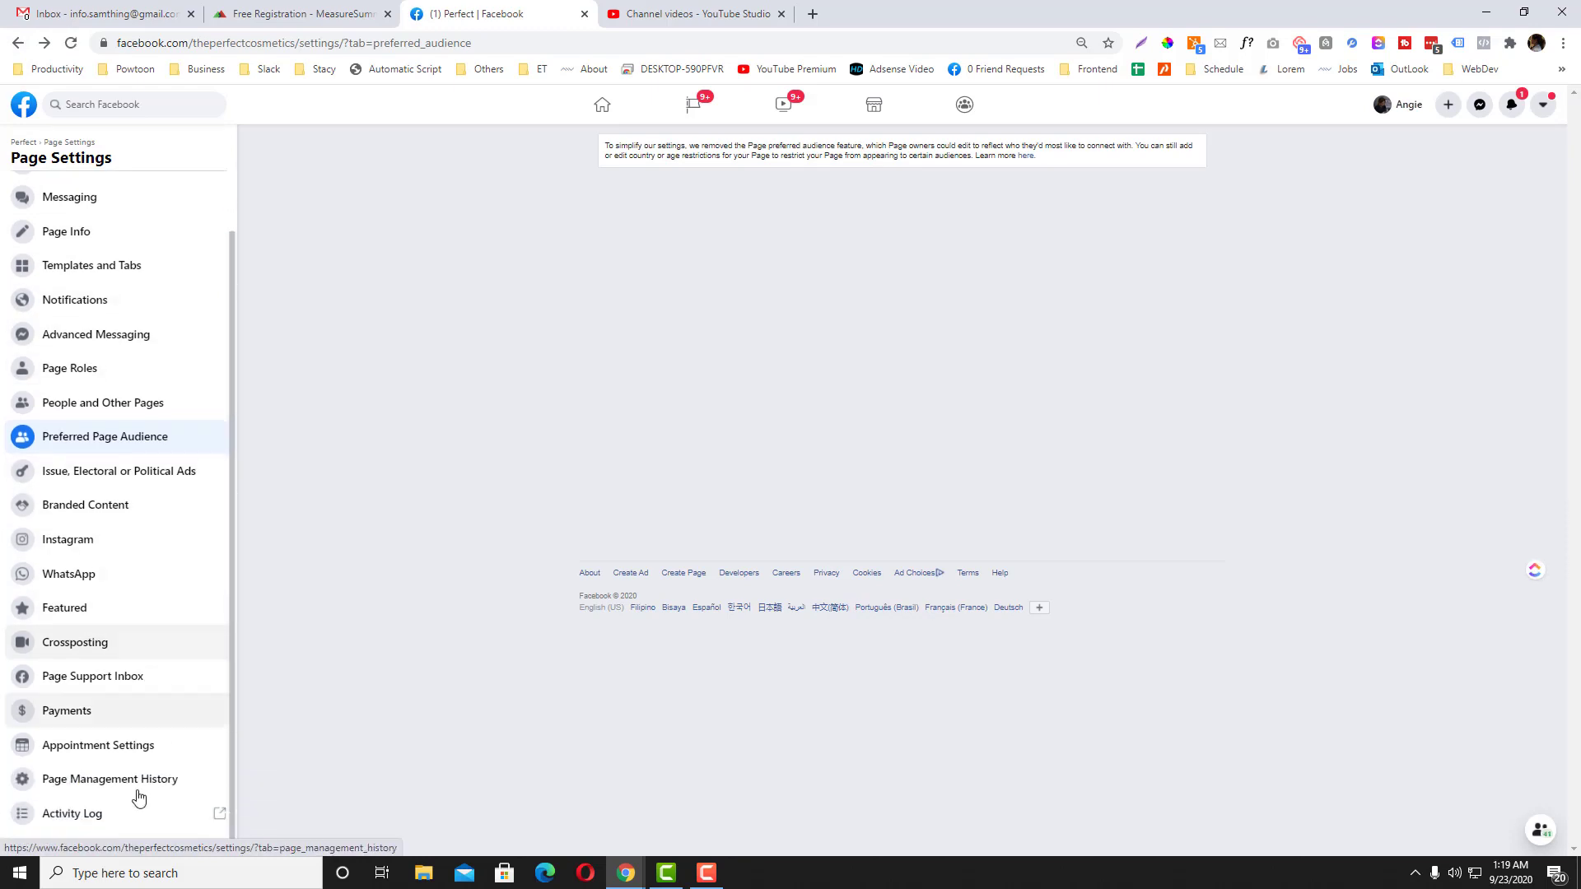
scroll(148, 779, "up", 1)
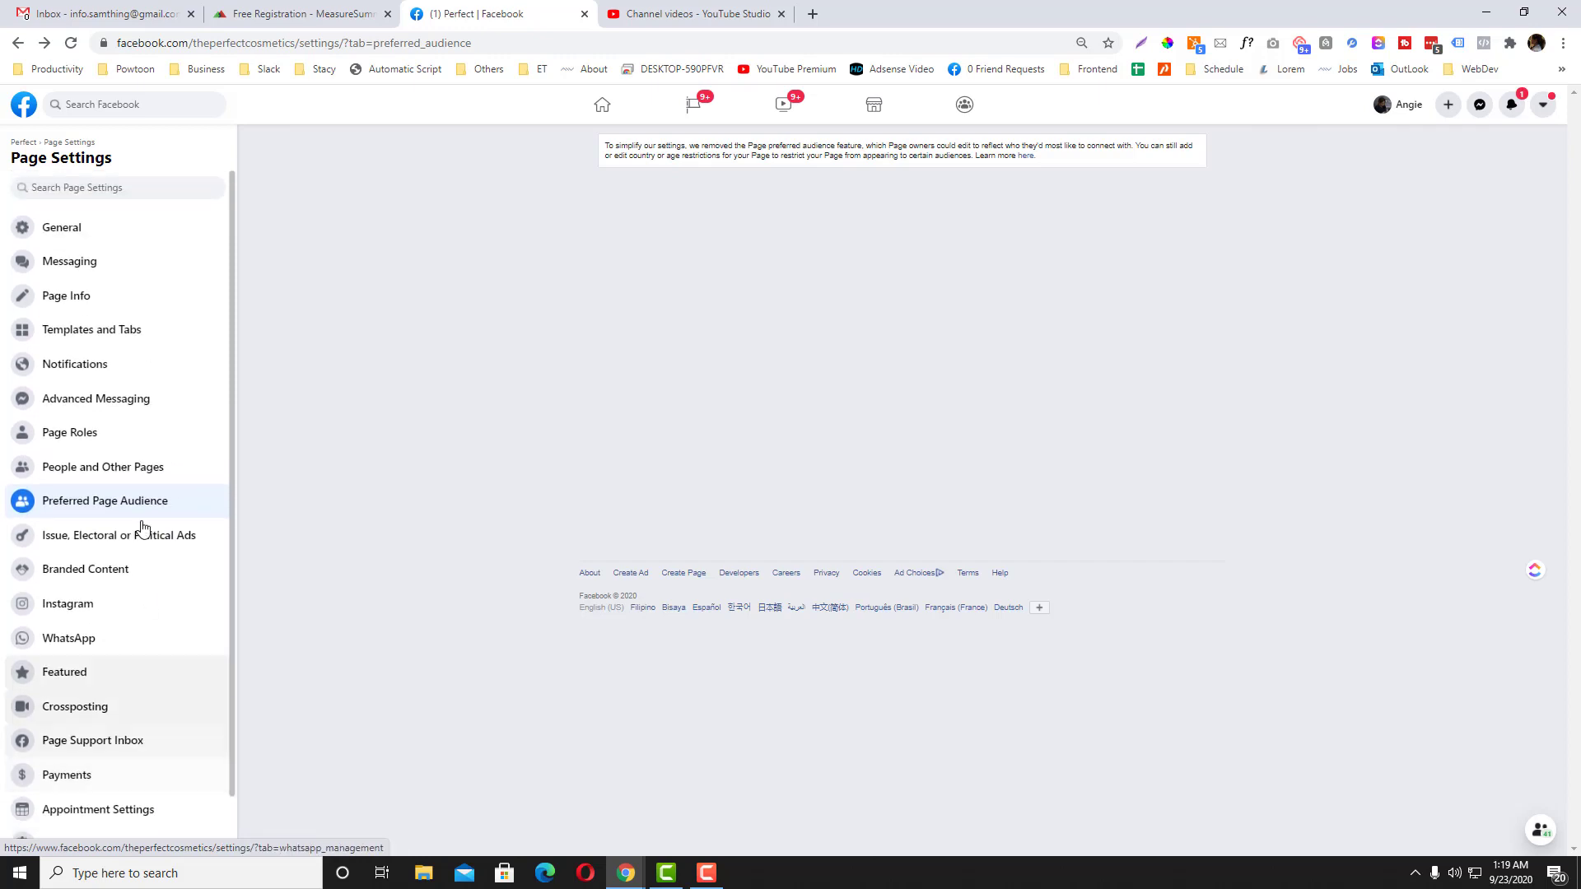
left_click(82, 227)
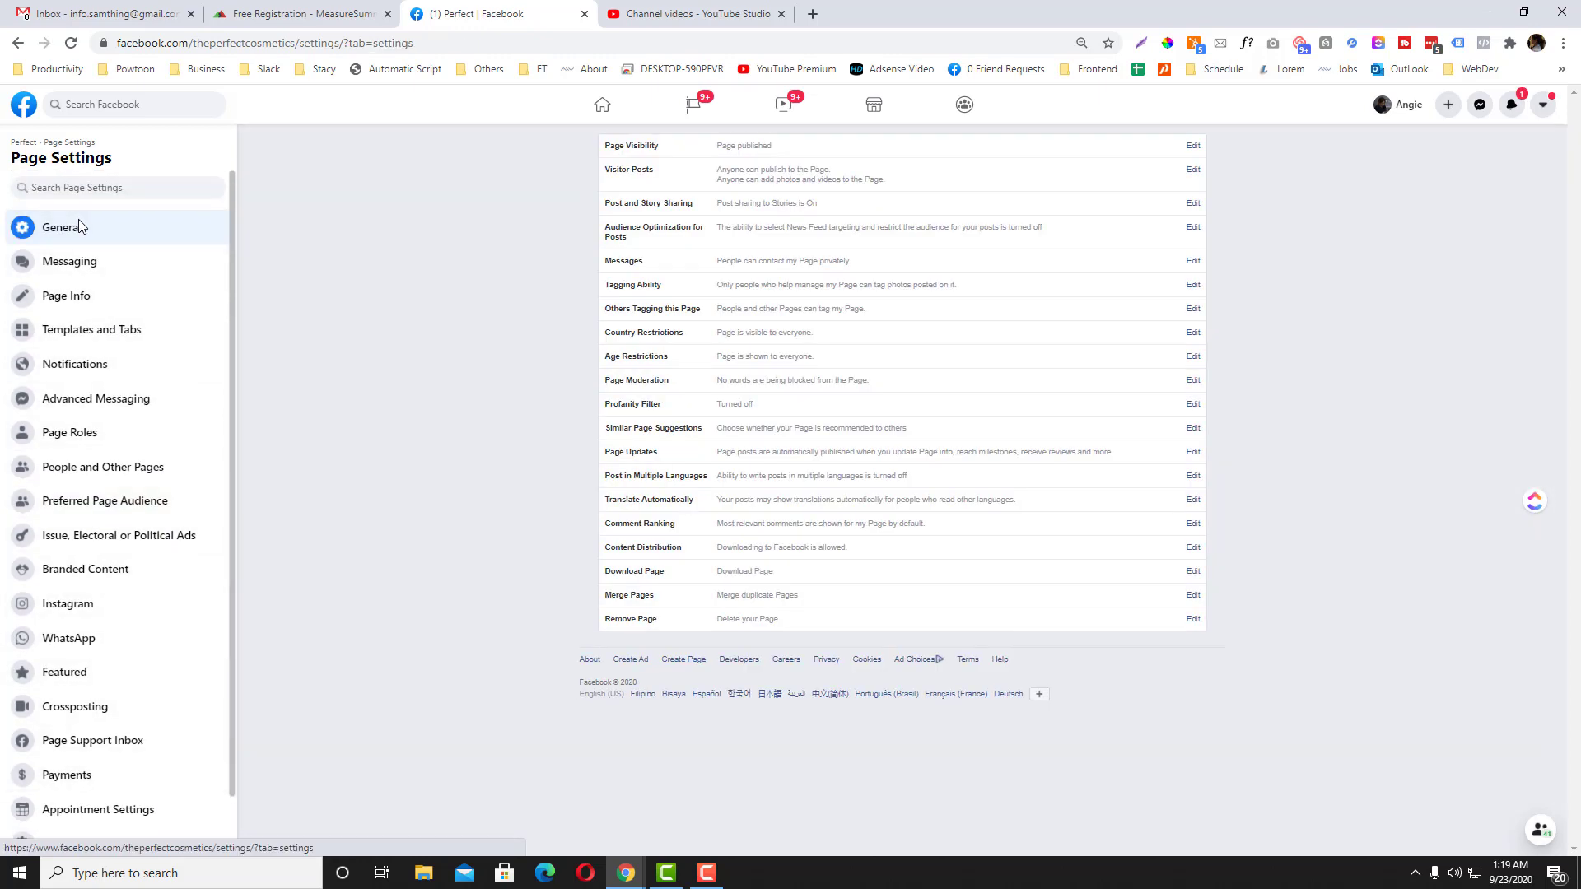
key("ctrl+f")
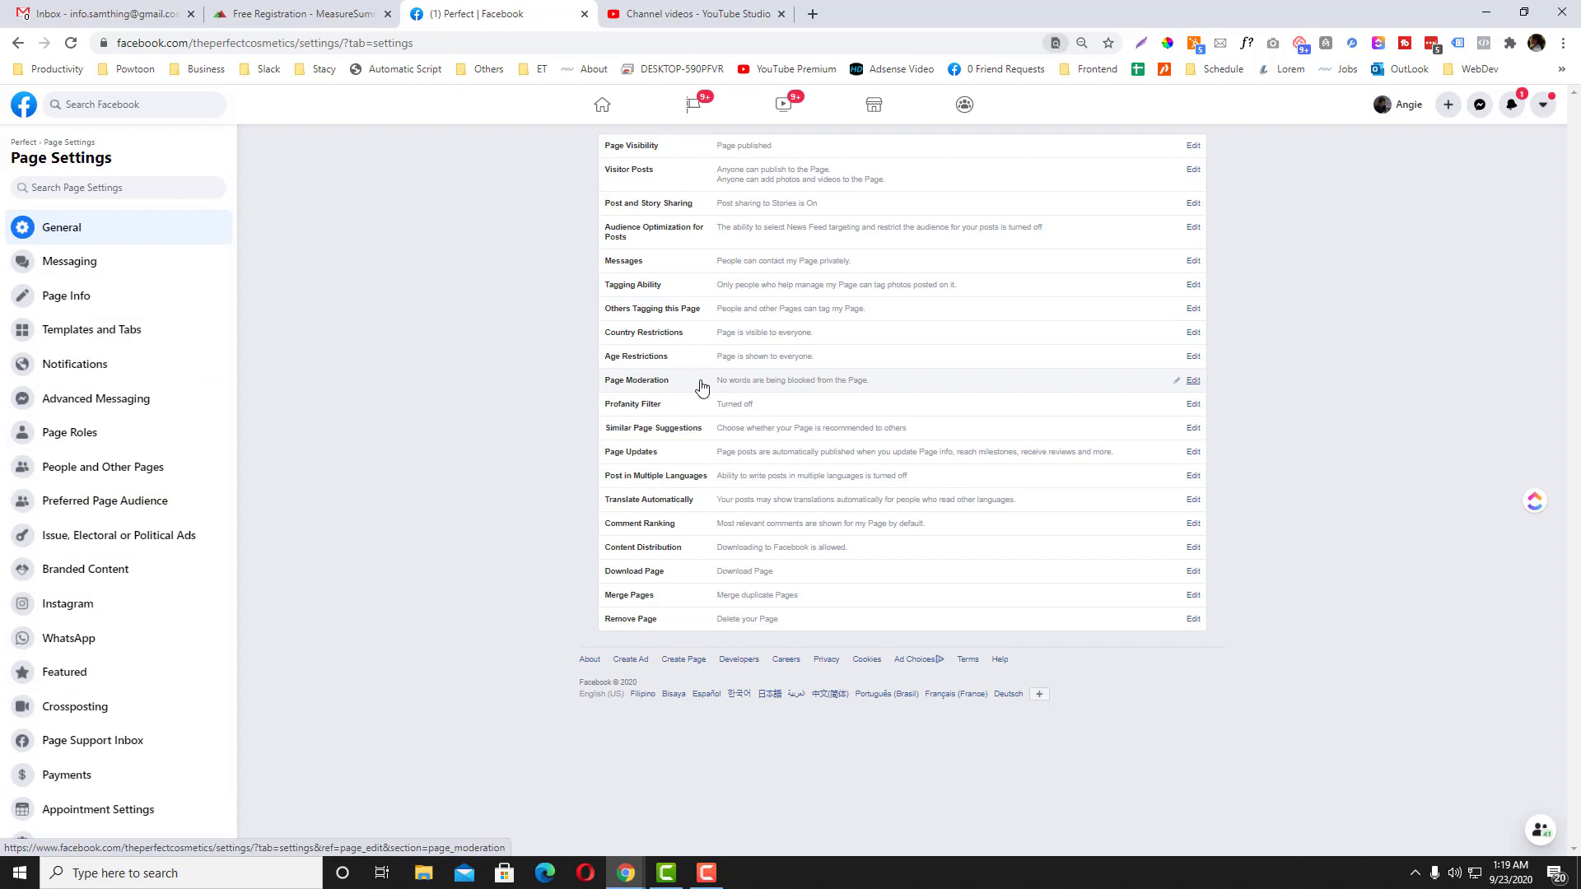
type("country")
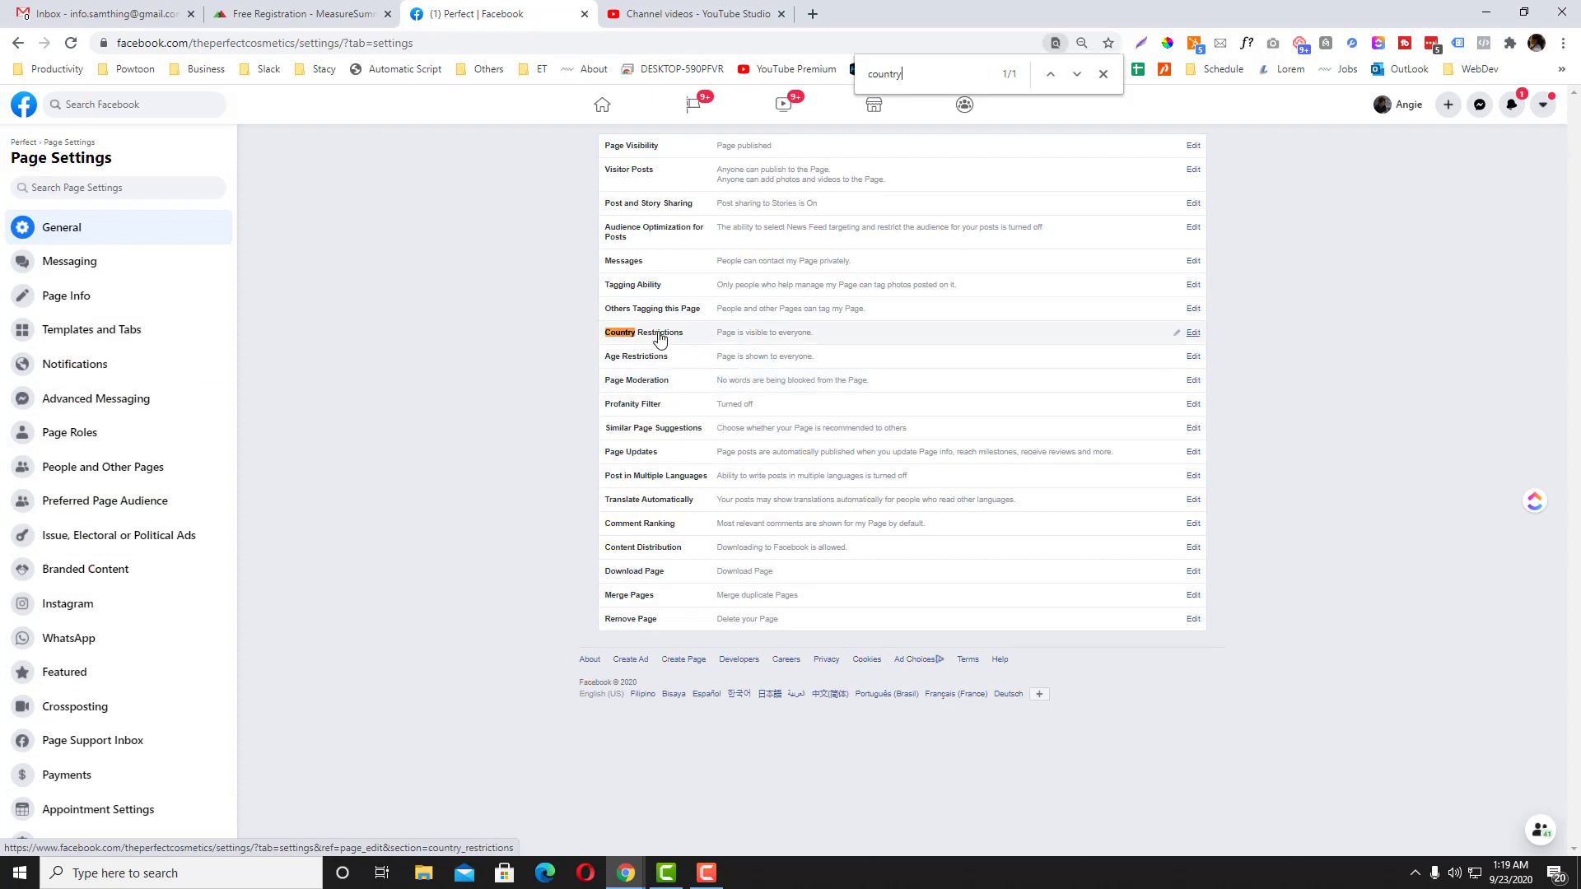
left_click(1193, 334)
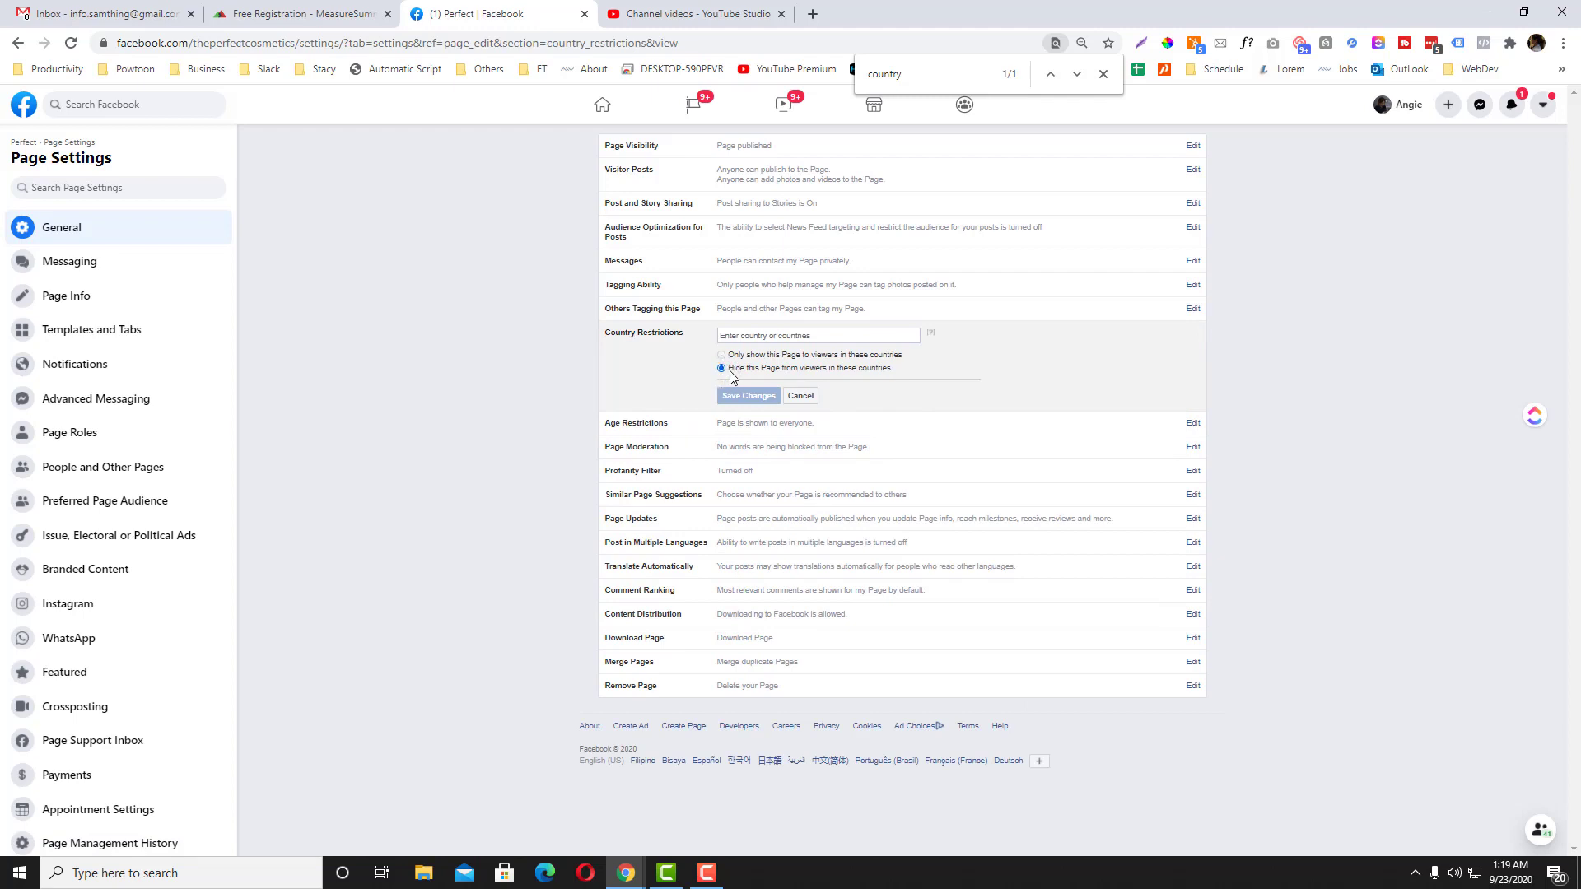
Step: Try Bangladesh, Pakistan and Philippines with the show/hide options, then clear the list and select hiding
left_click(775, 337)
type("Bangl")
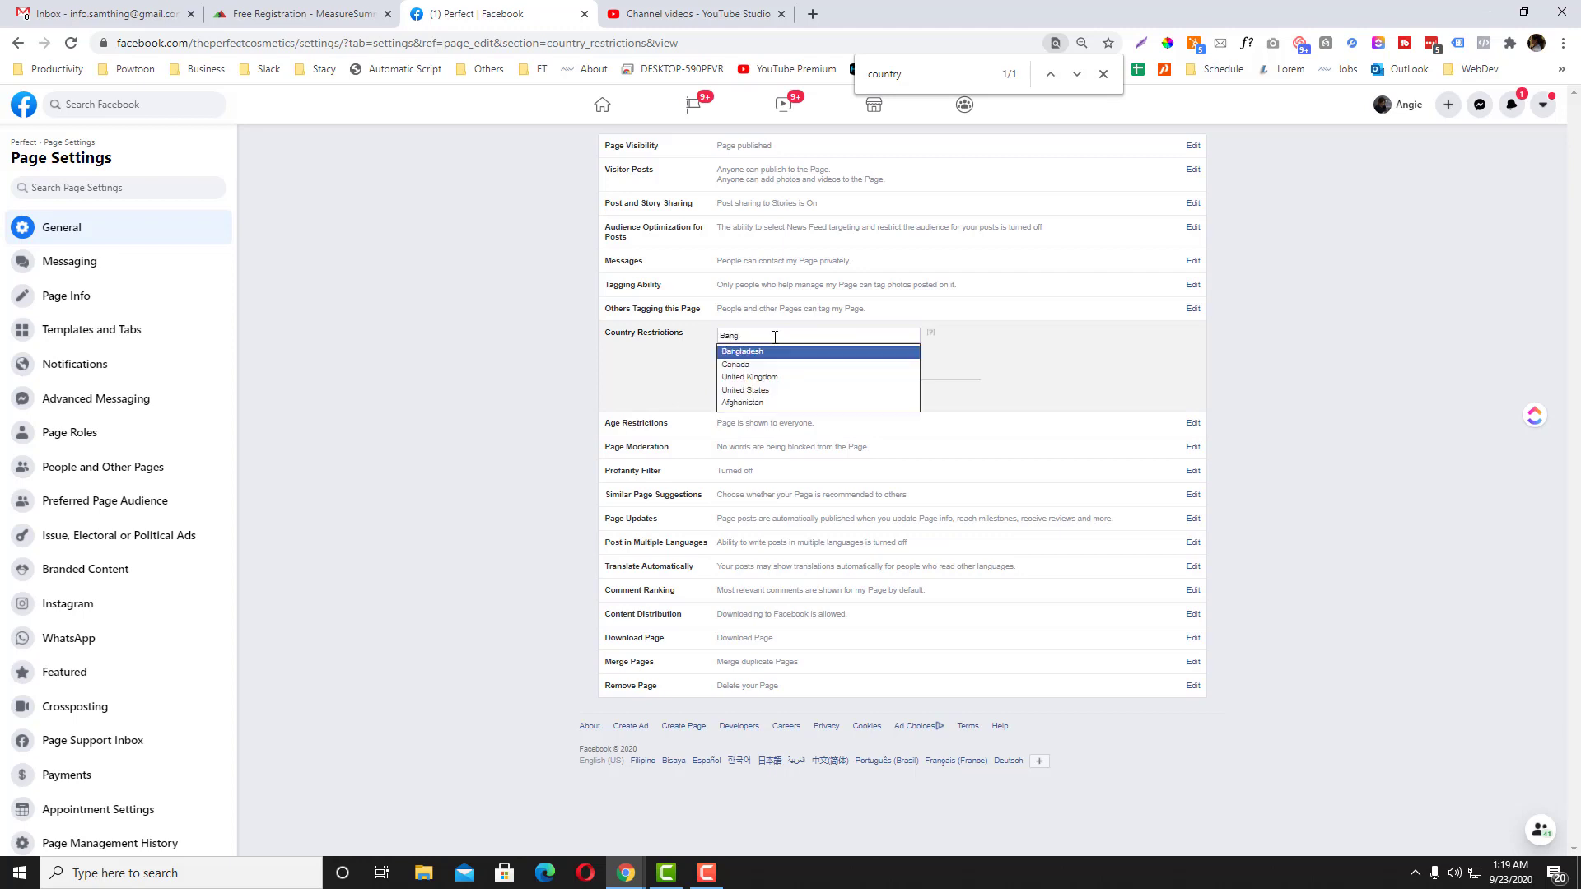
key("Return")
type("Paki")
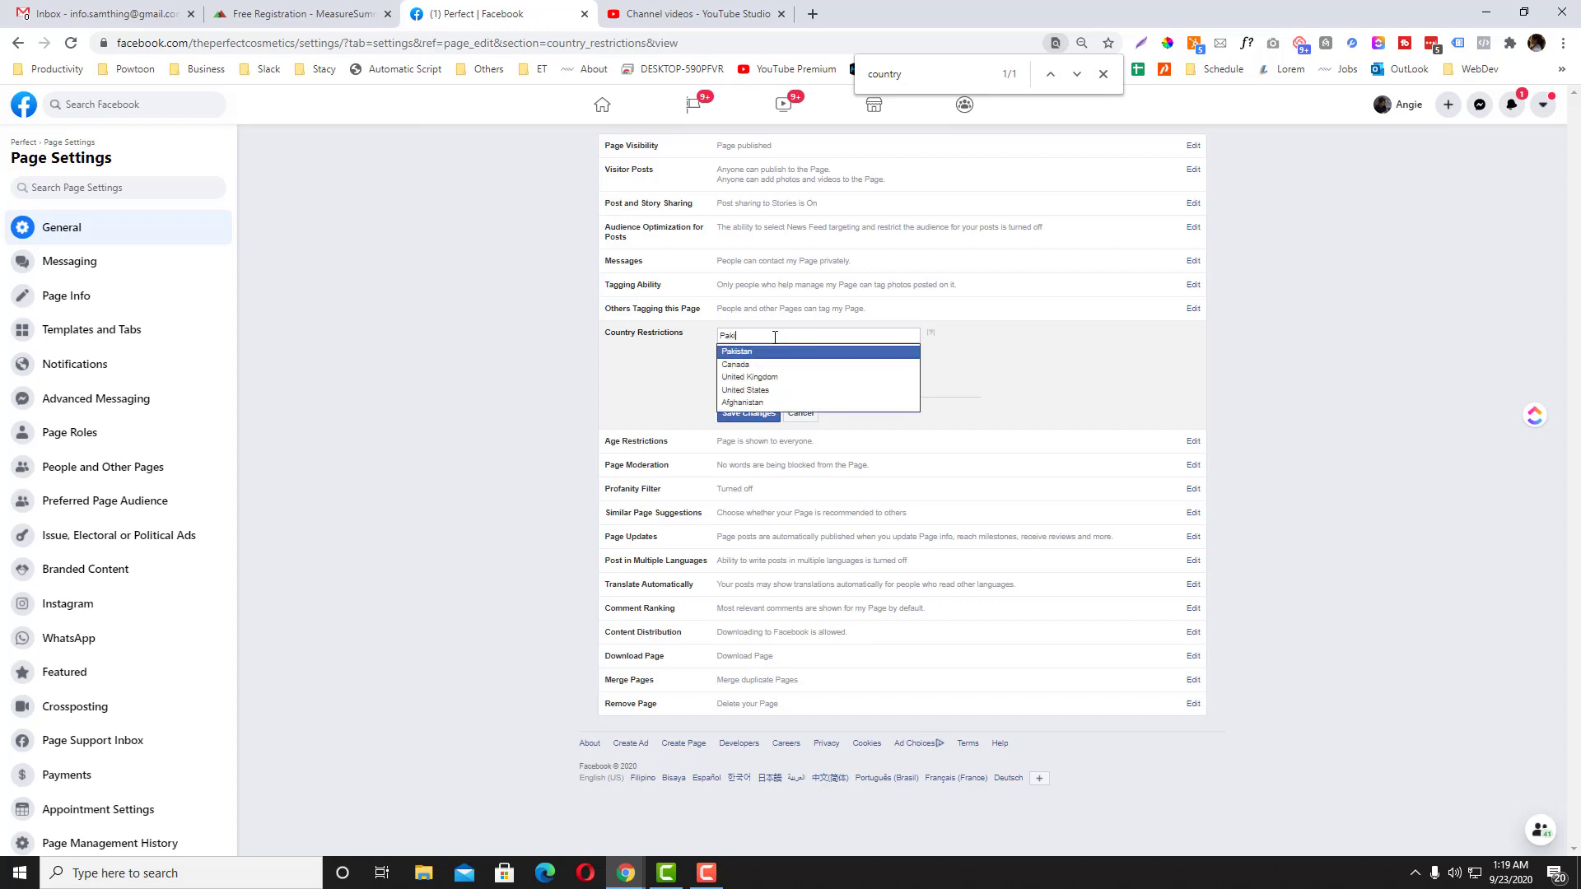
key("Return")
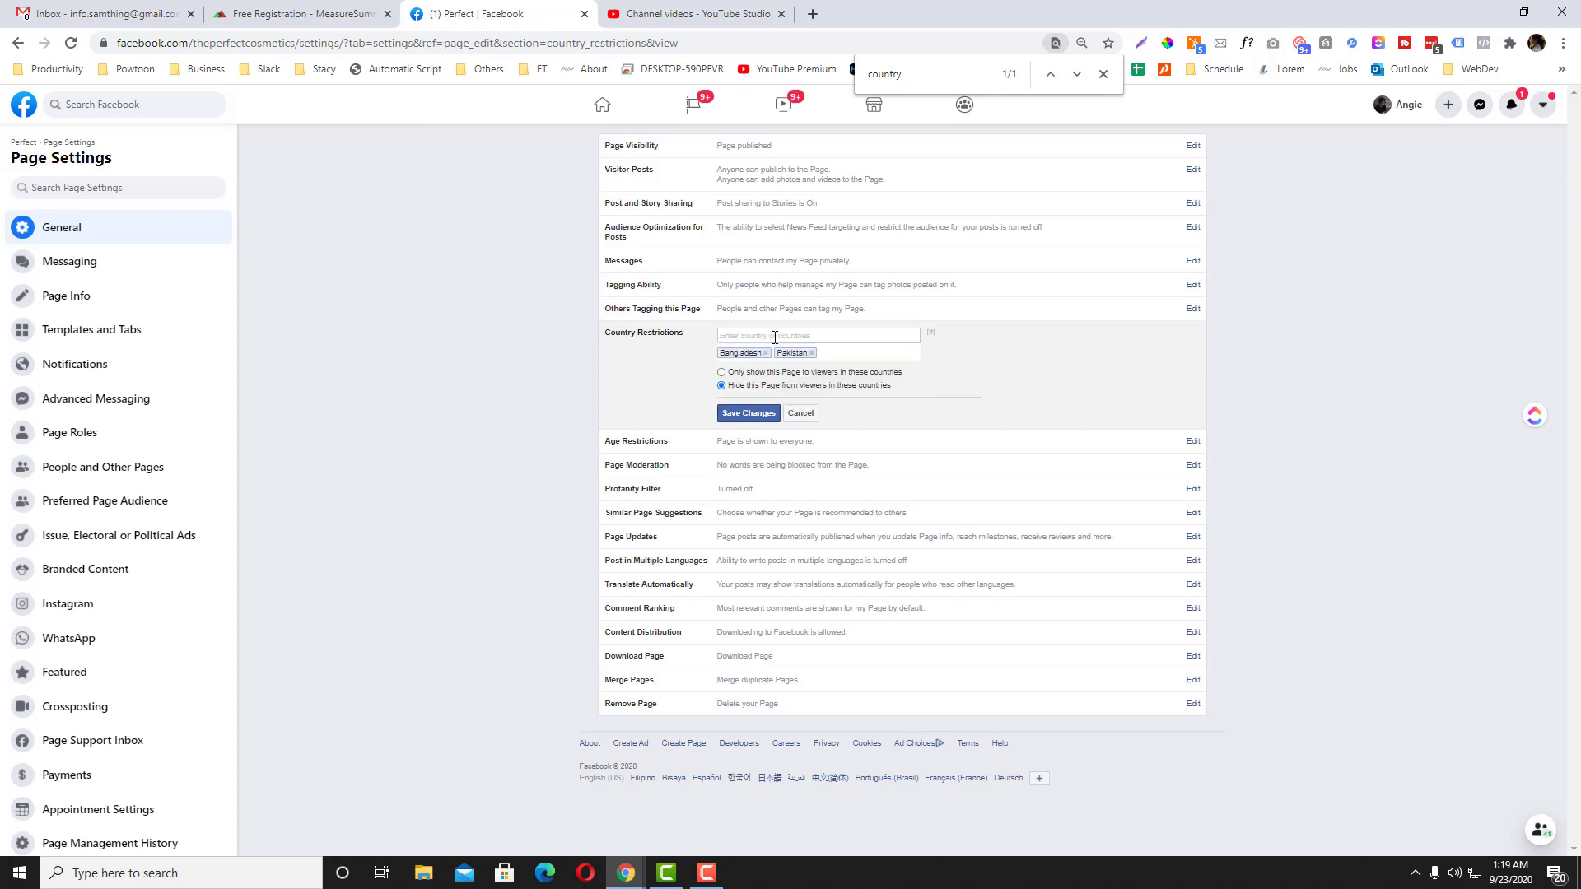
left_click(722, 372)
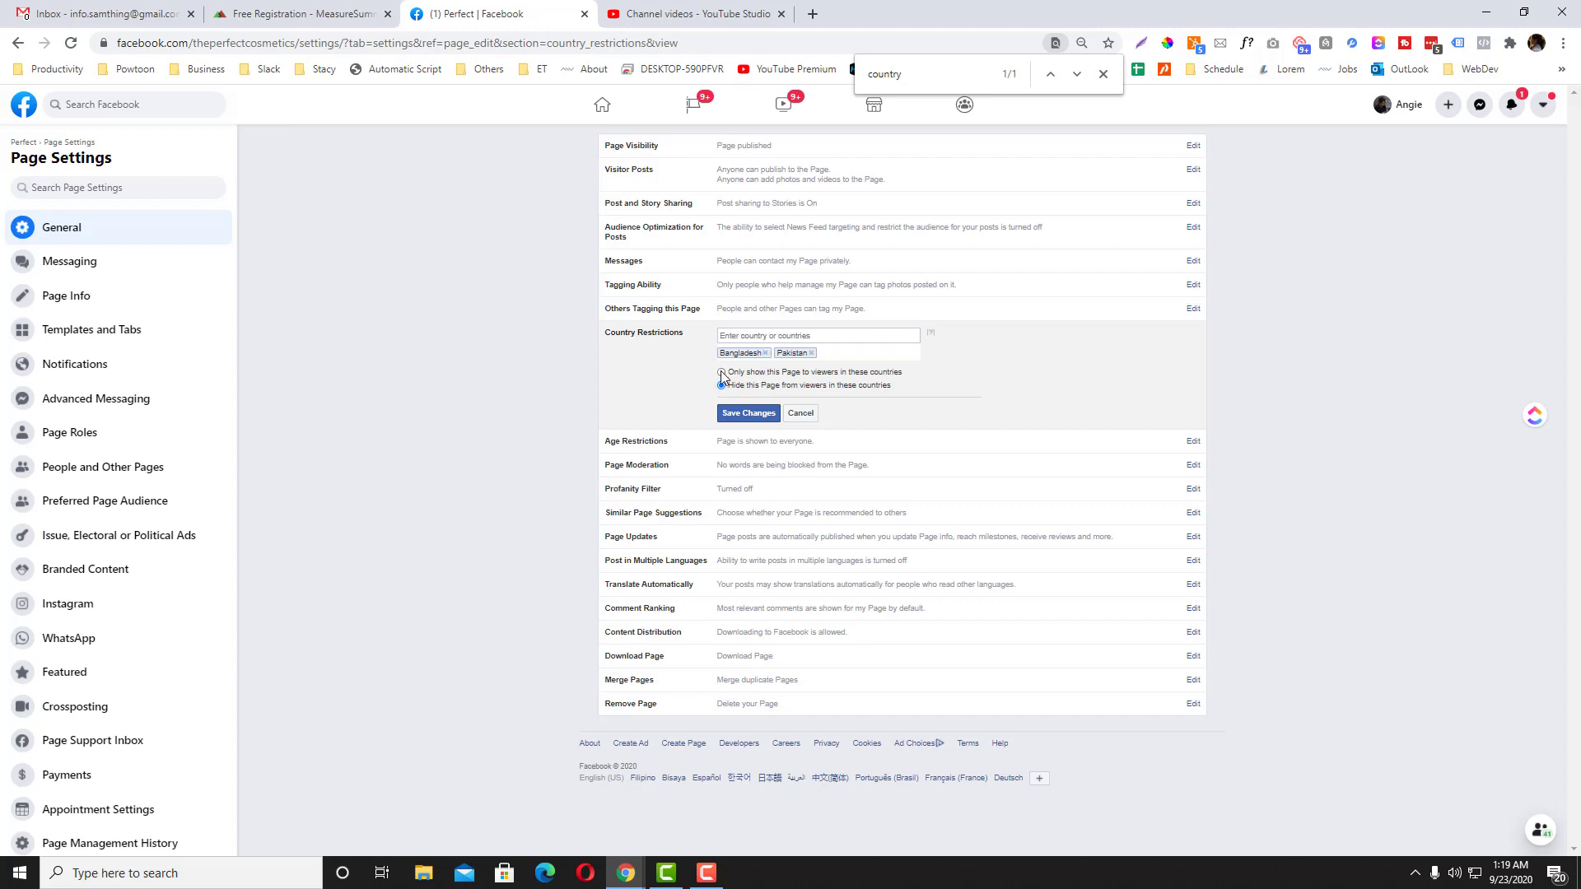
left_click(775, 335)
type("Phi")
key("Return")
left_click(811, 354)
left_click(764, 353)
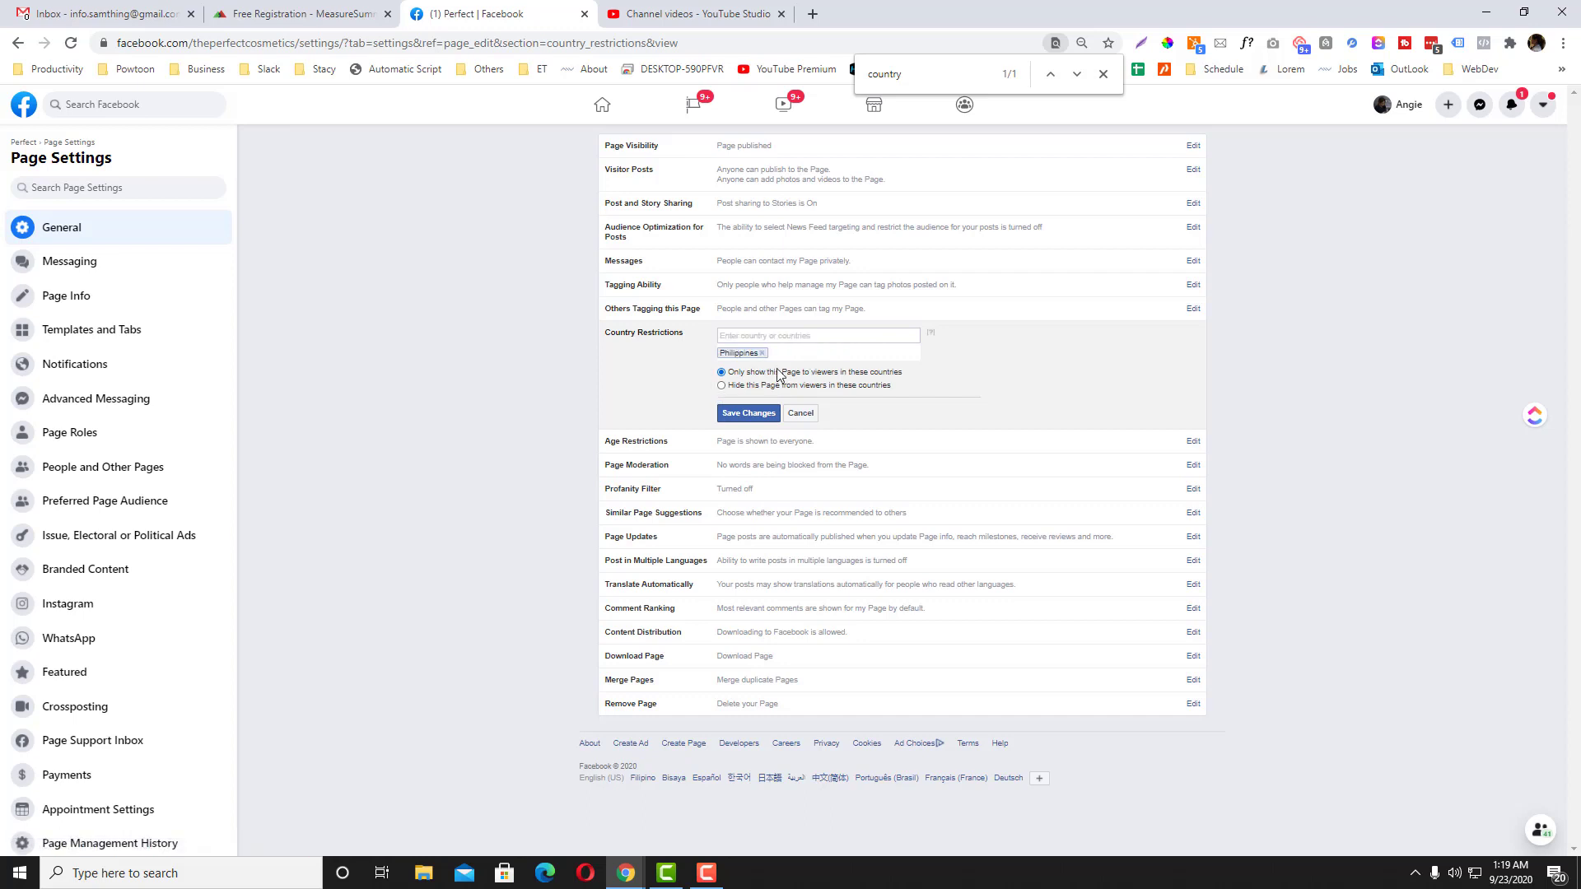
left_click(817, 337)
left_click(721, 385)
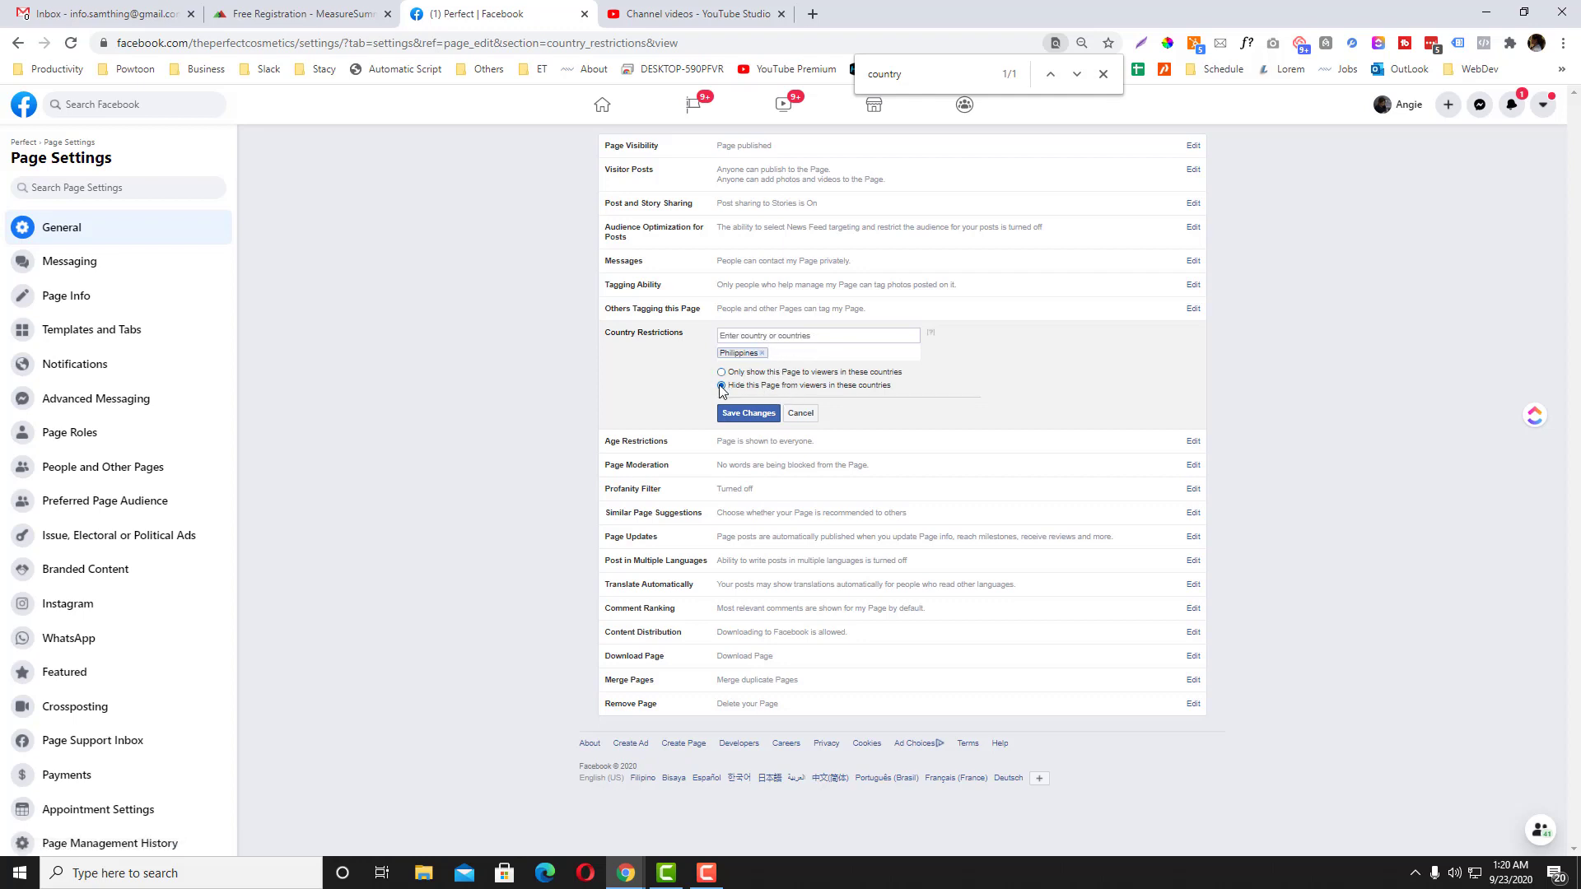
left_click(762, 354)
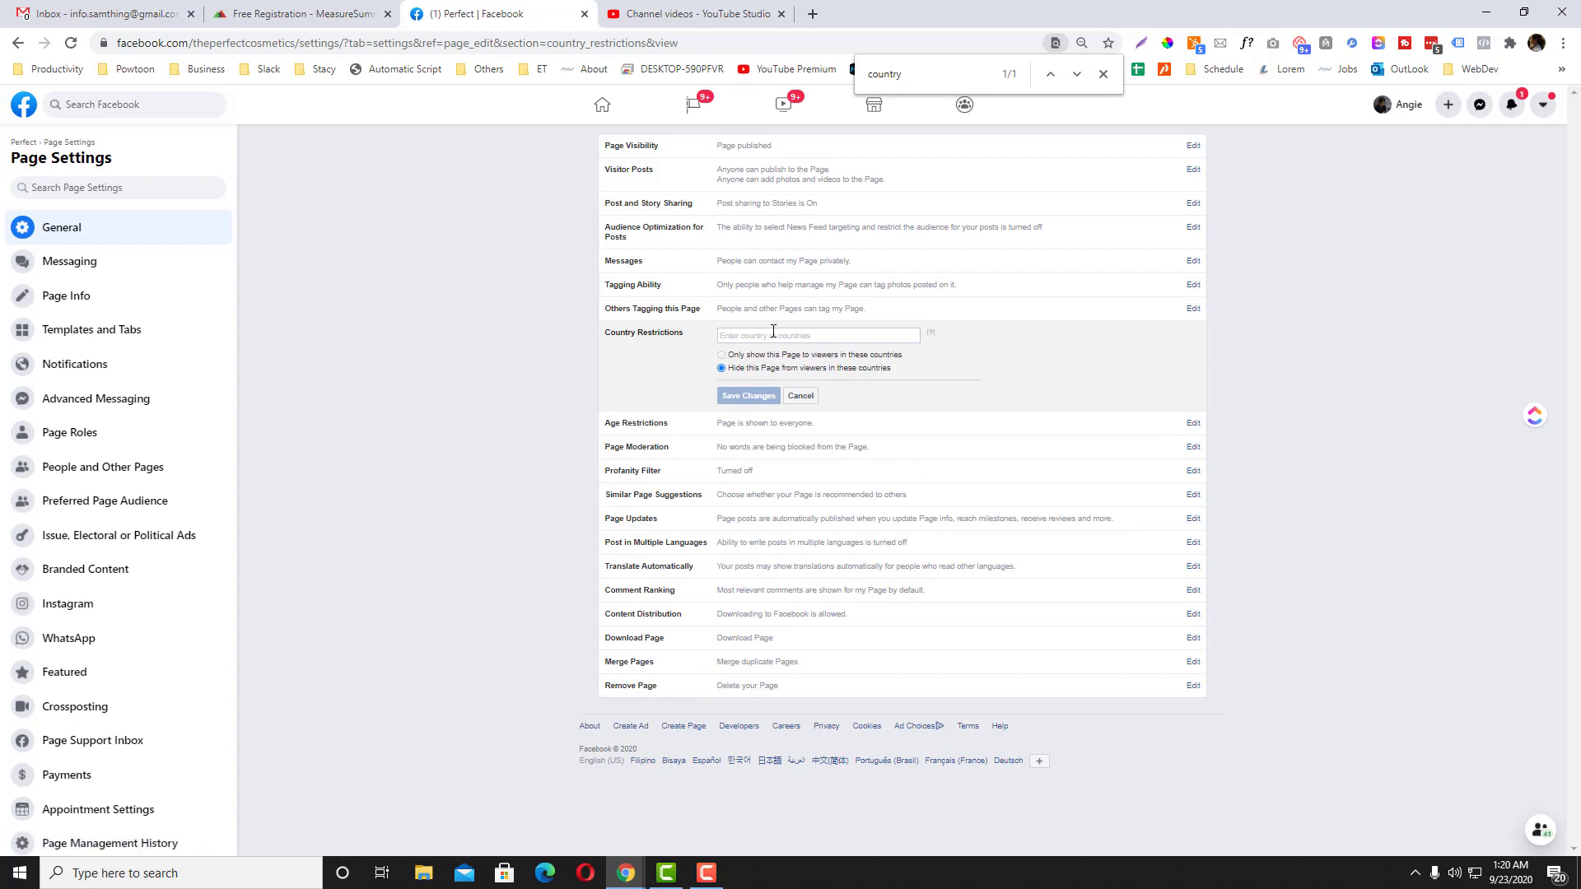
Step: Enter Pakistan, Bangladesh and India as hidden countries and save the changes
left_click(773, 330)
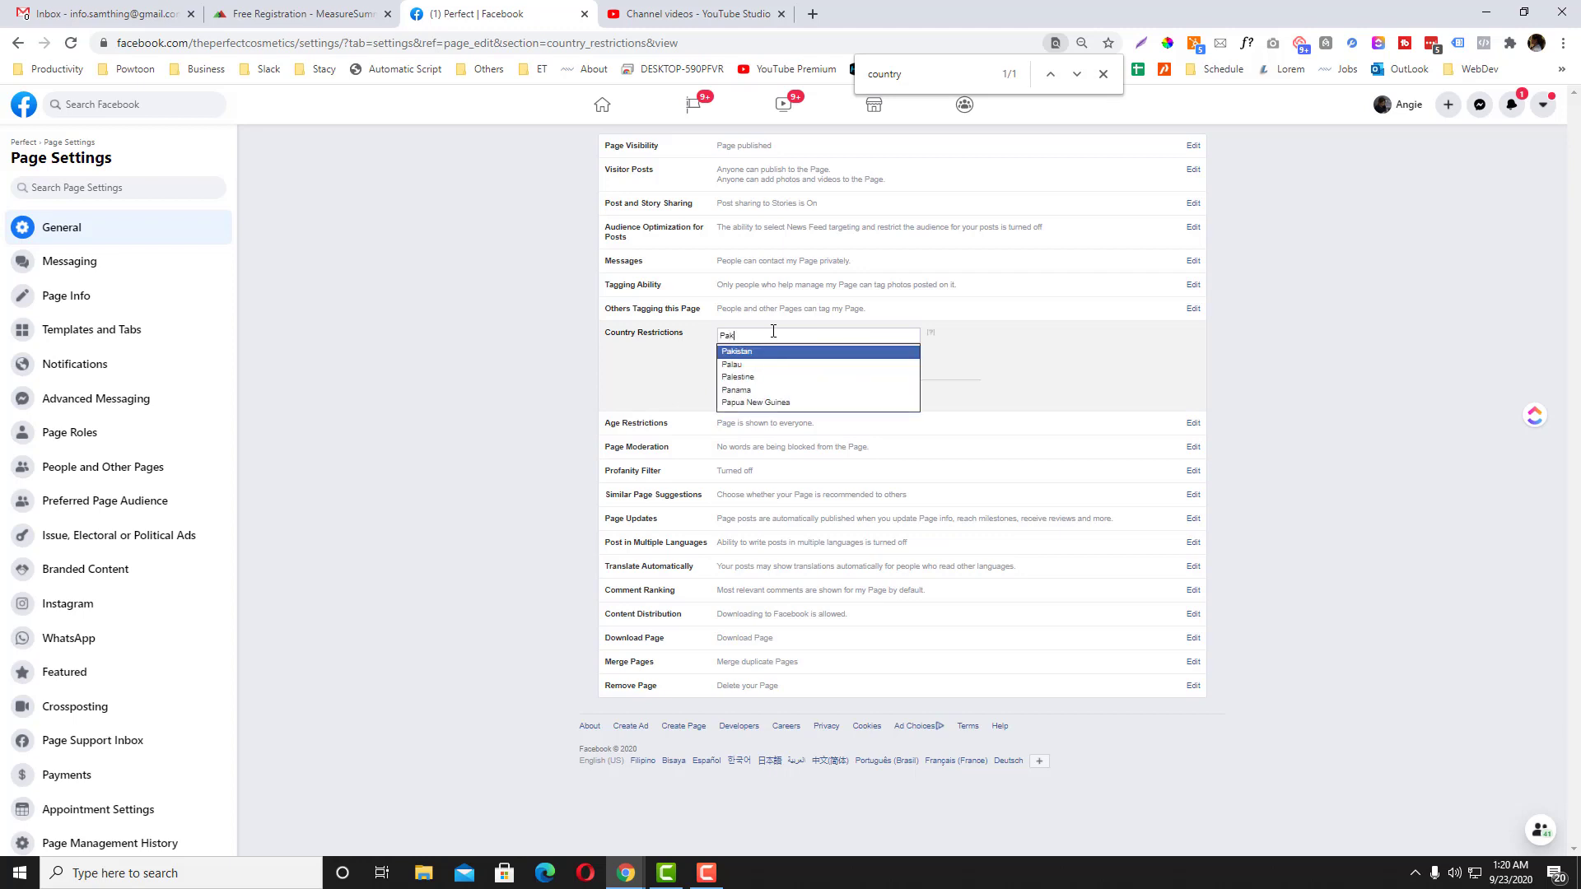
left_click(773, 352)
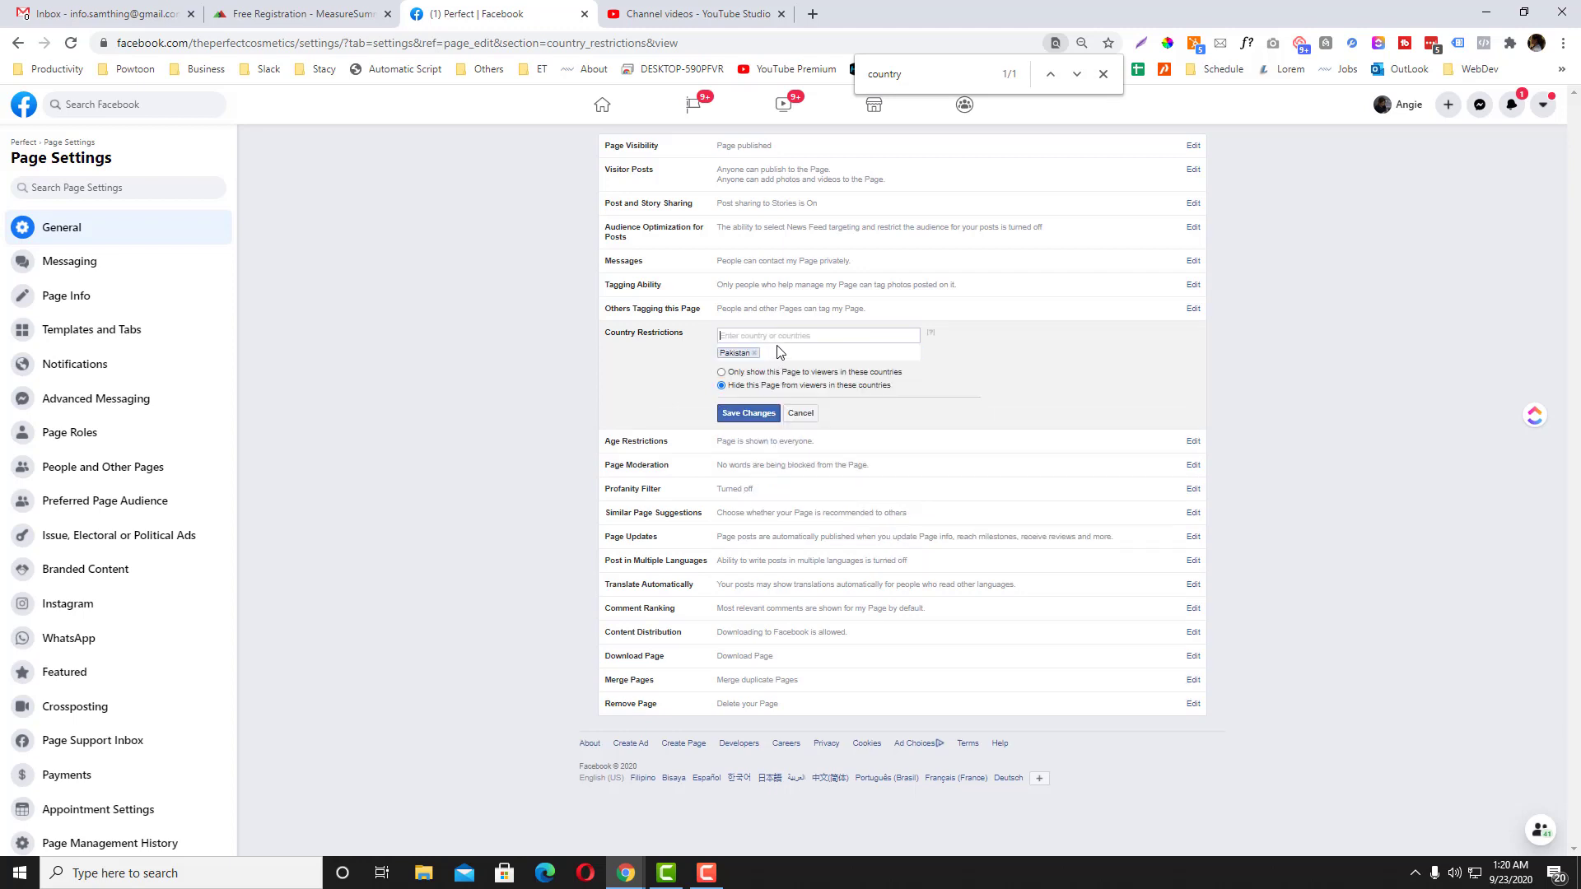
type("Banglades")
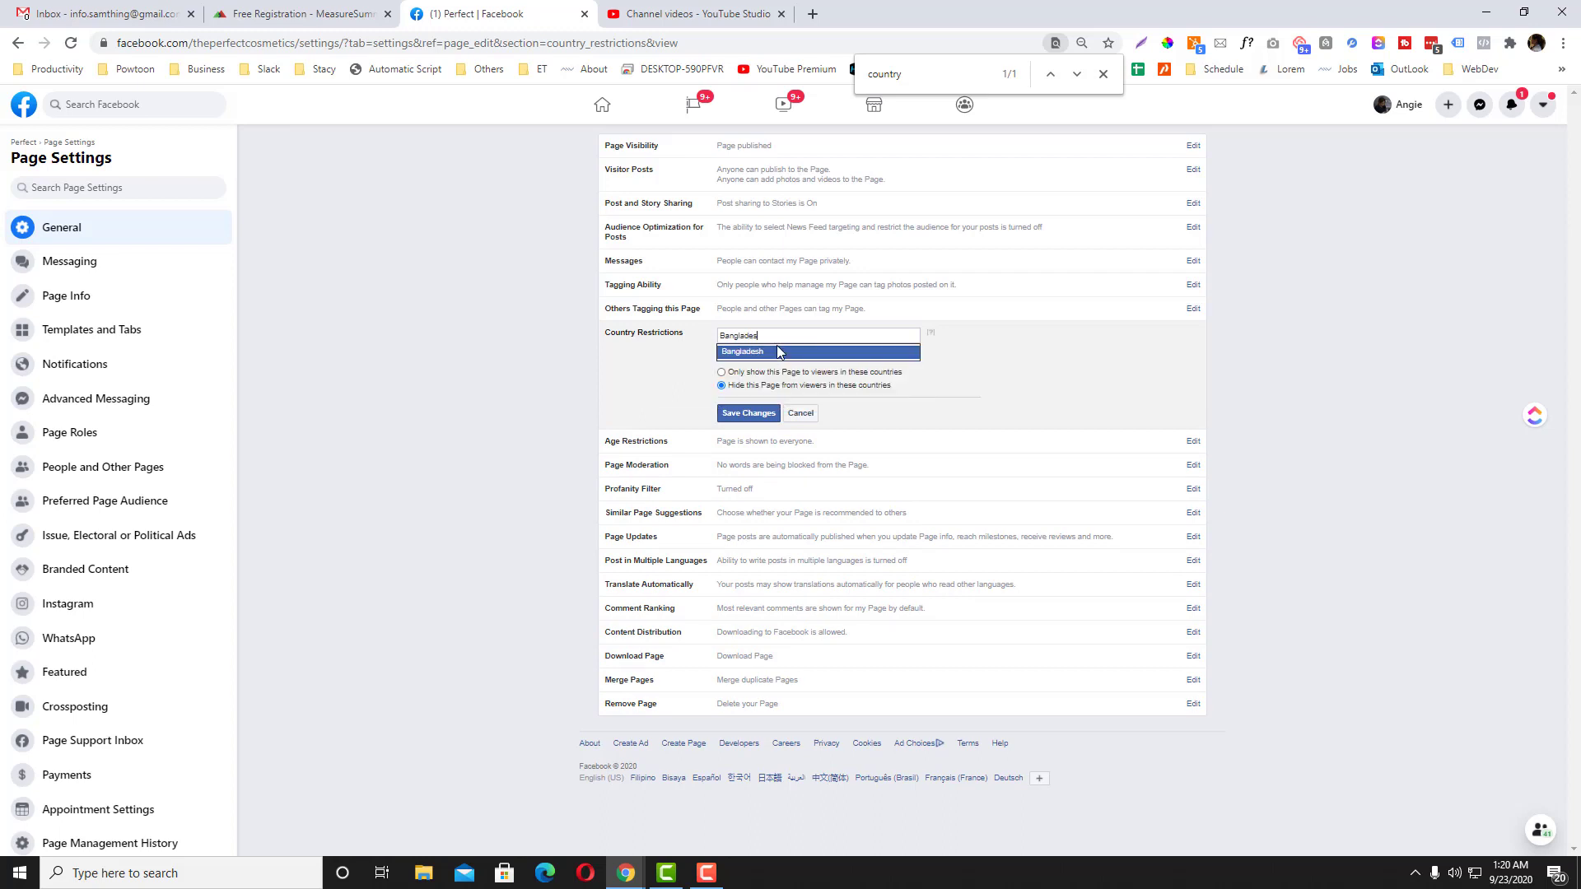
left_click(779, 352)
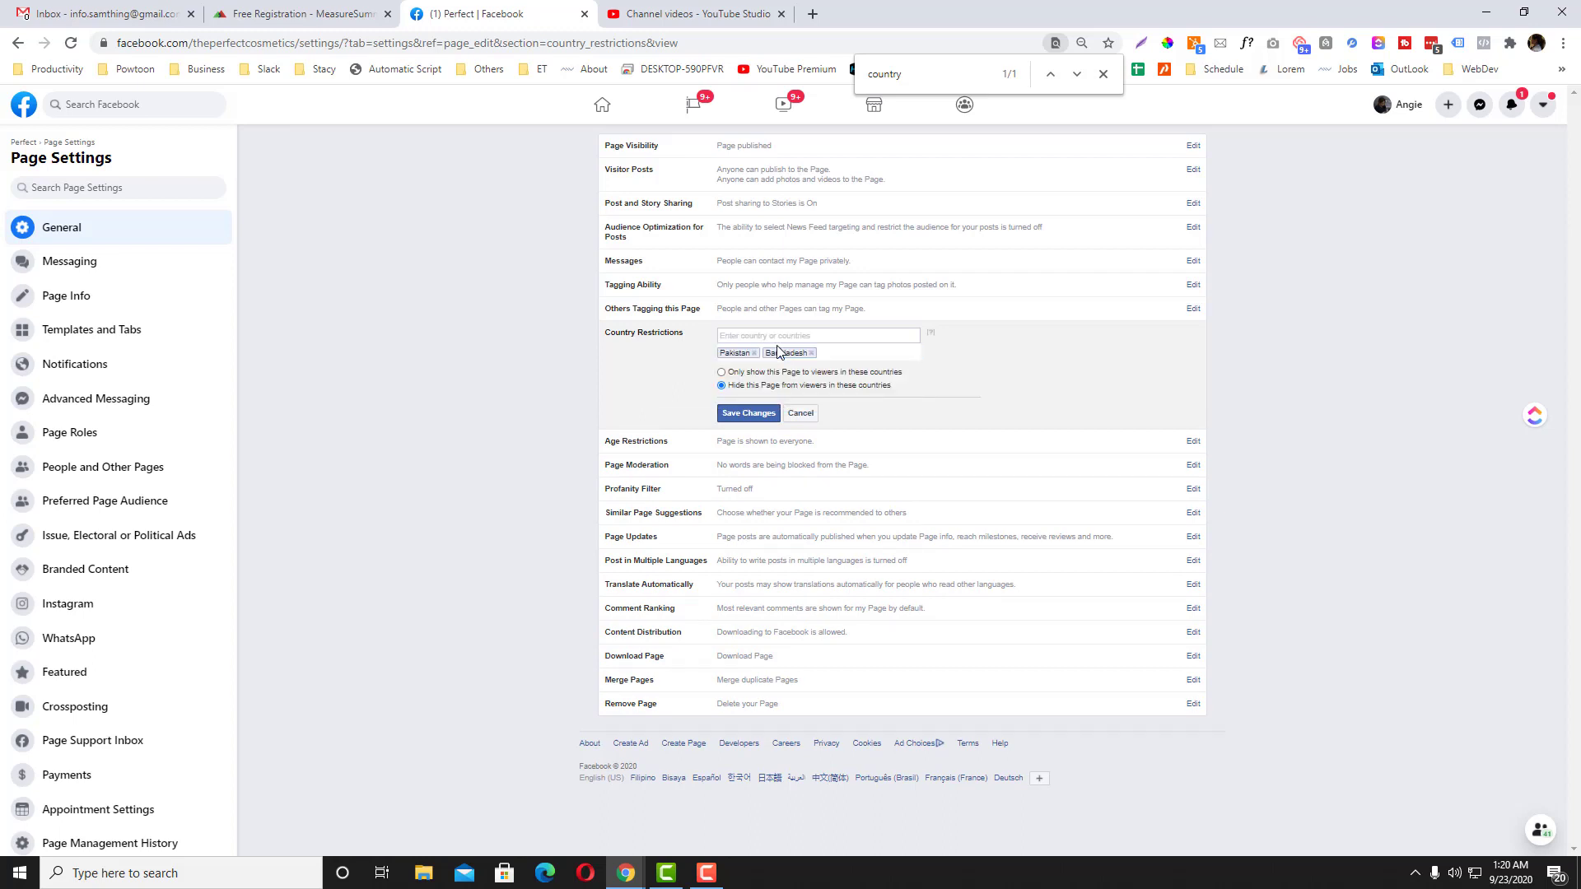
type("Idna")
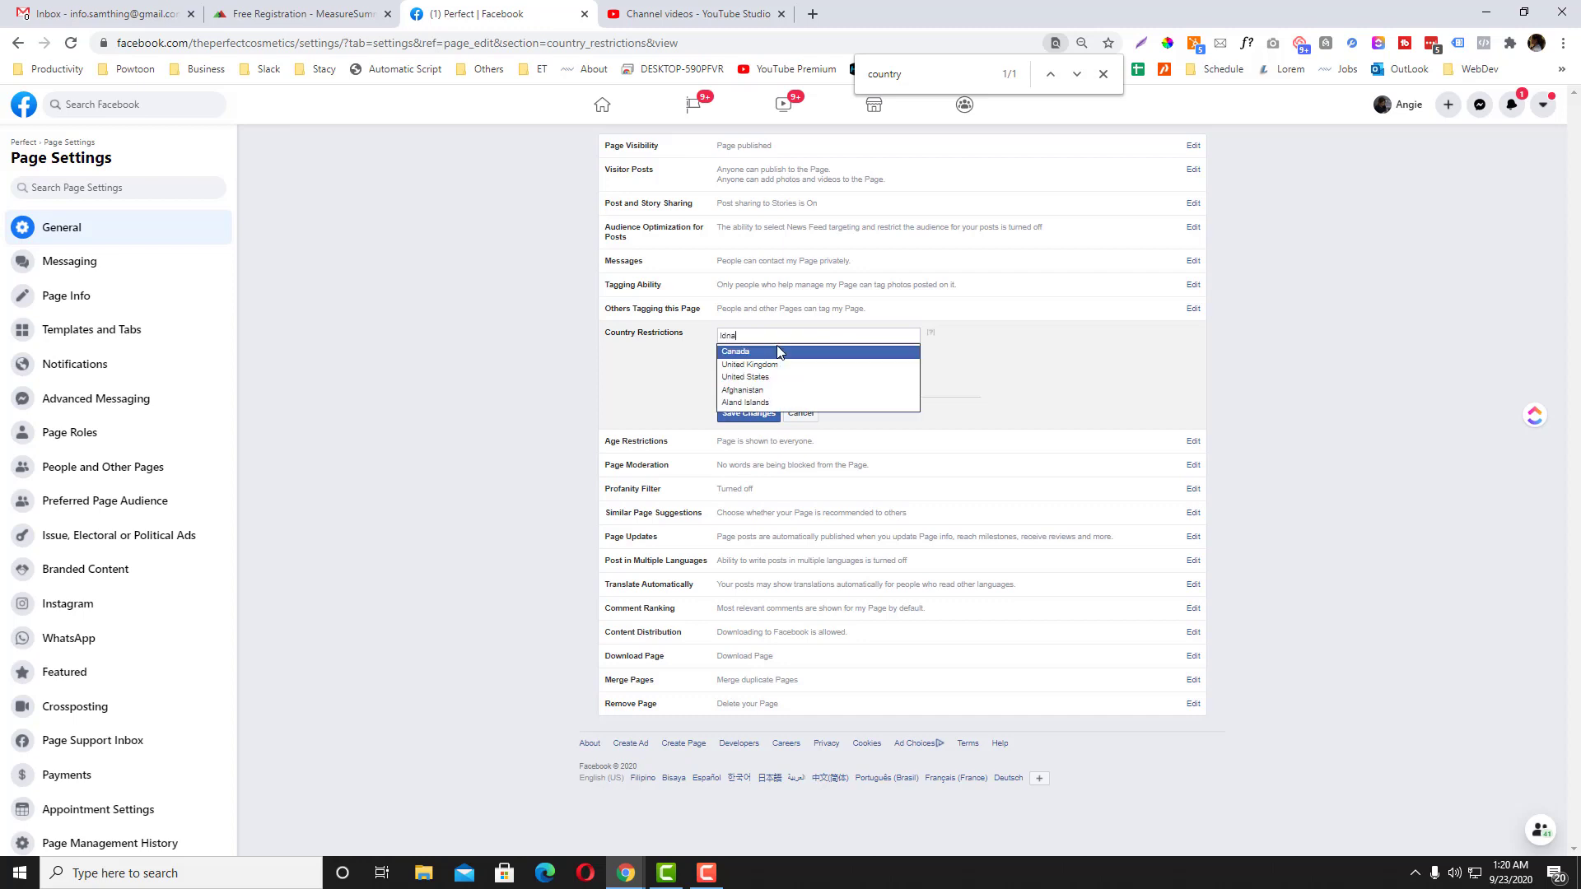
key("BackSpace")
key("BackSpace")
key("BackSpace")
type("n")
left_click(774, 365)
left_click(779, 414)
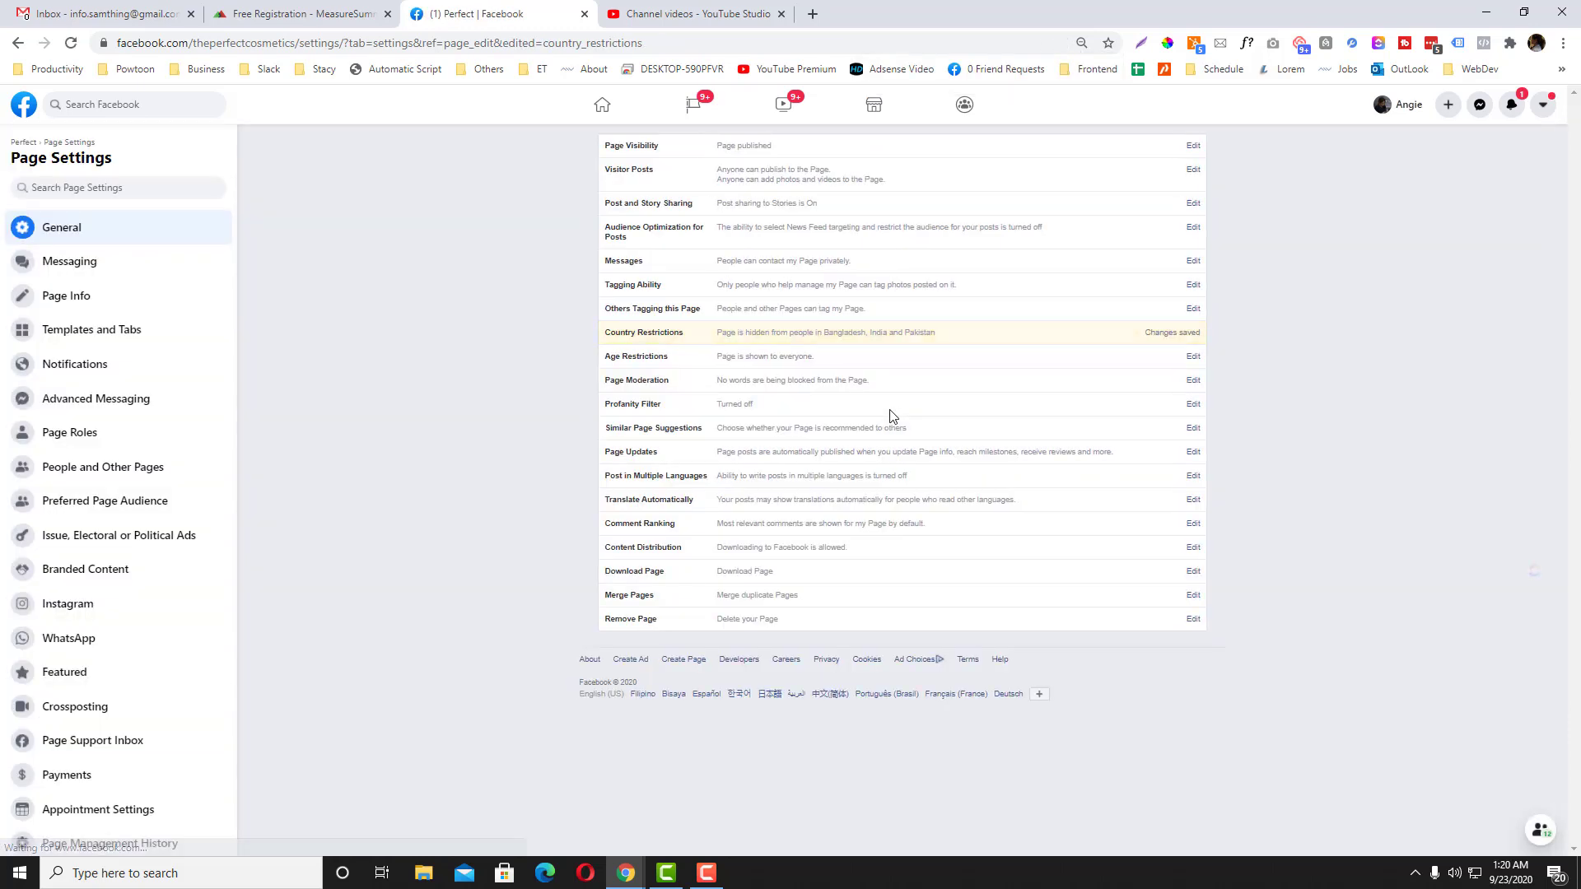
scroll(195, 494, "down", 1)
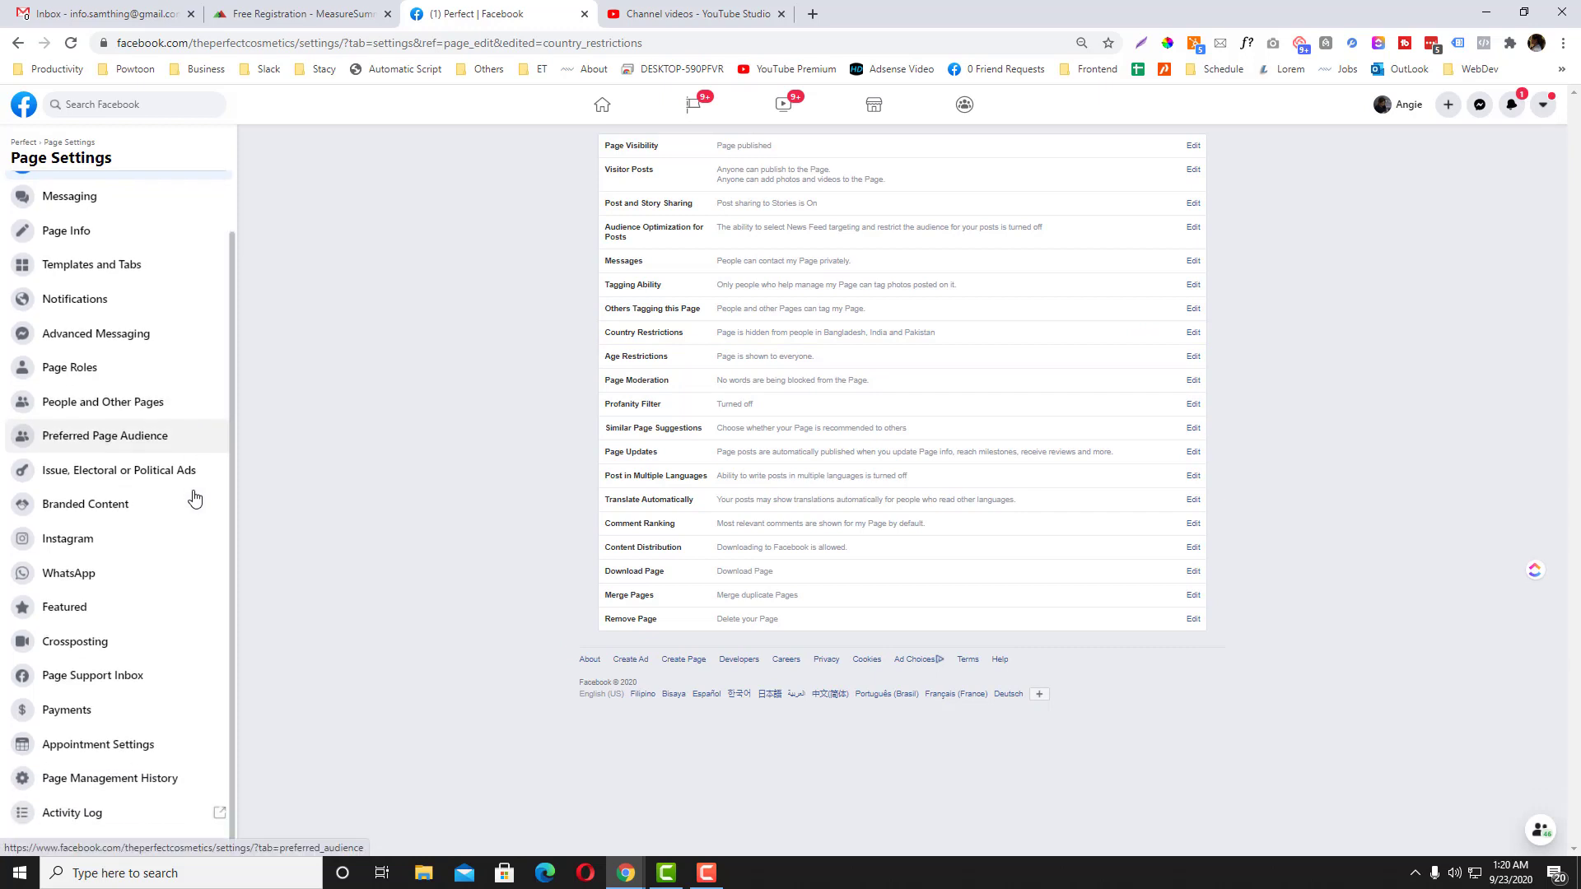
scroll(192, 466, "up", 1)
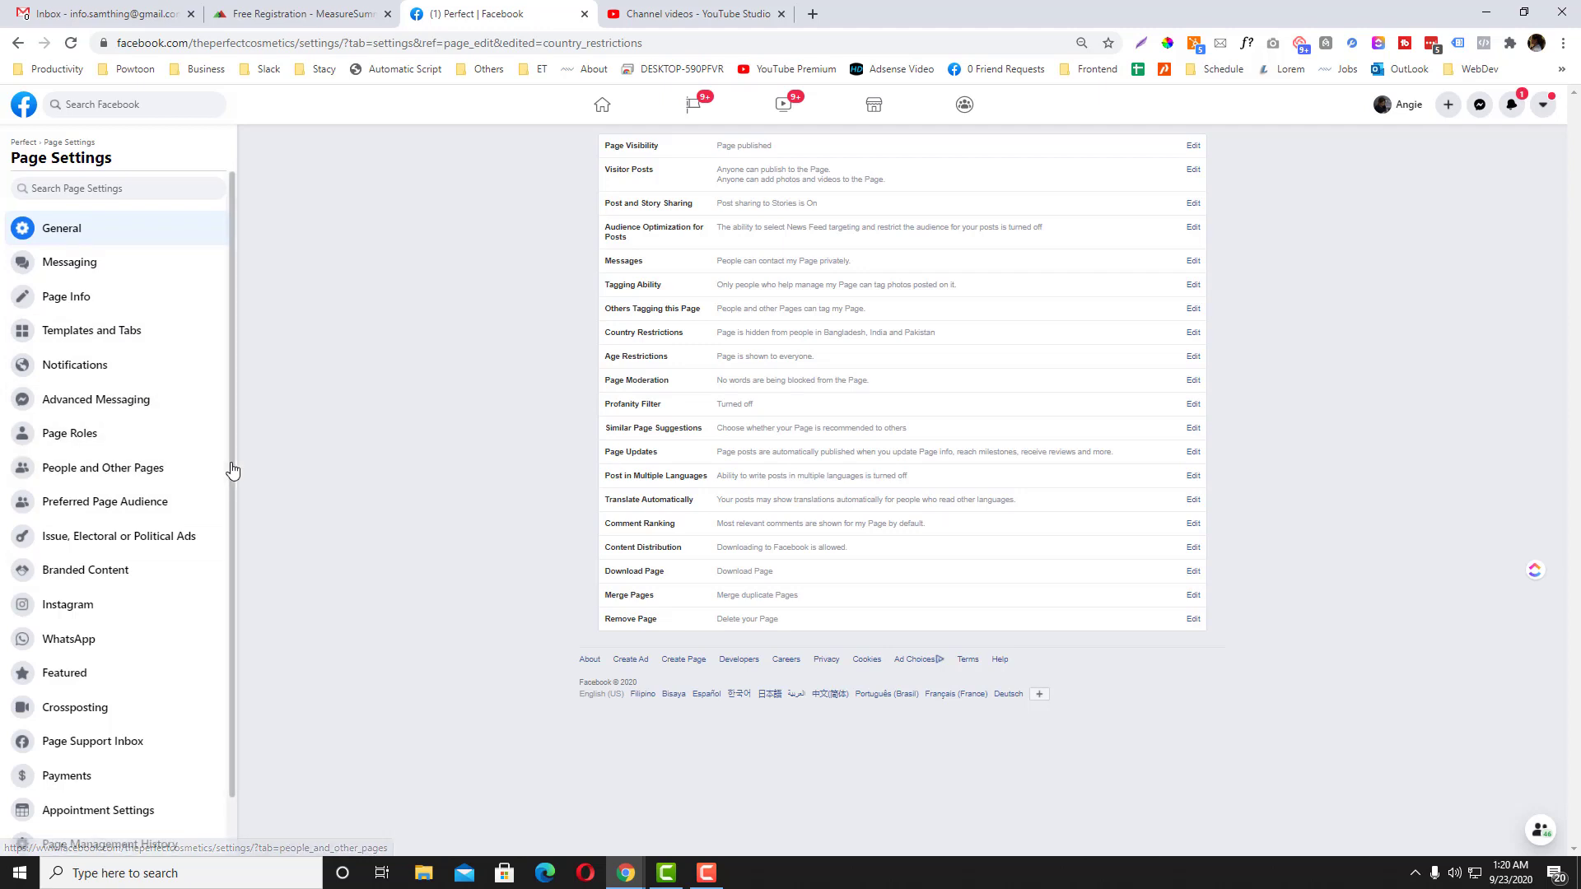
scroll(234, 459, "down", 1)
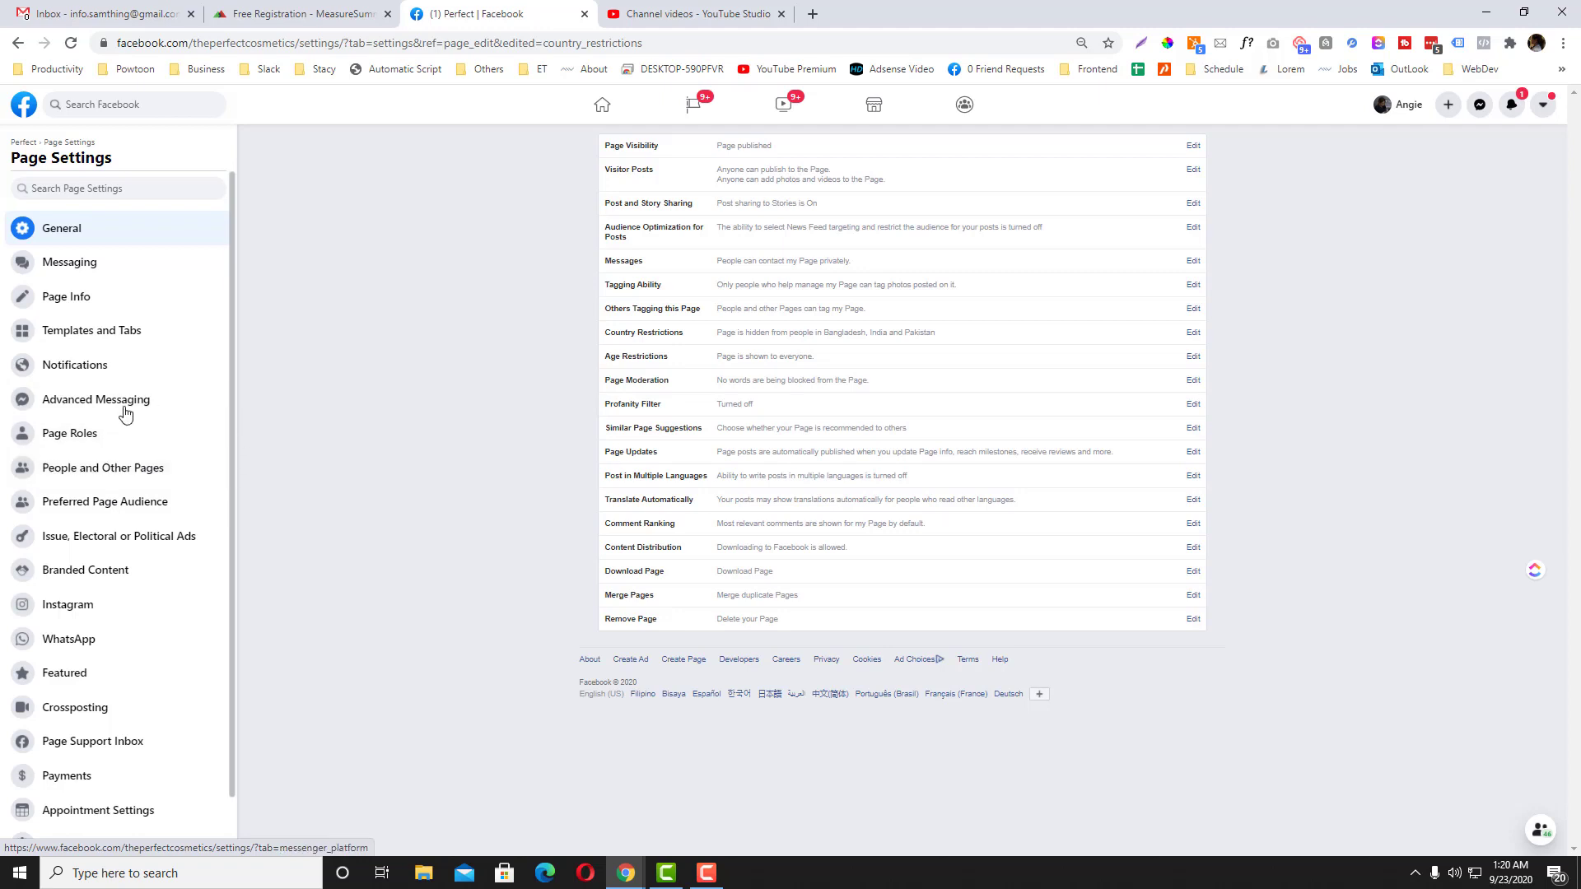
scroll(234, 520, "down", 2)
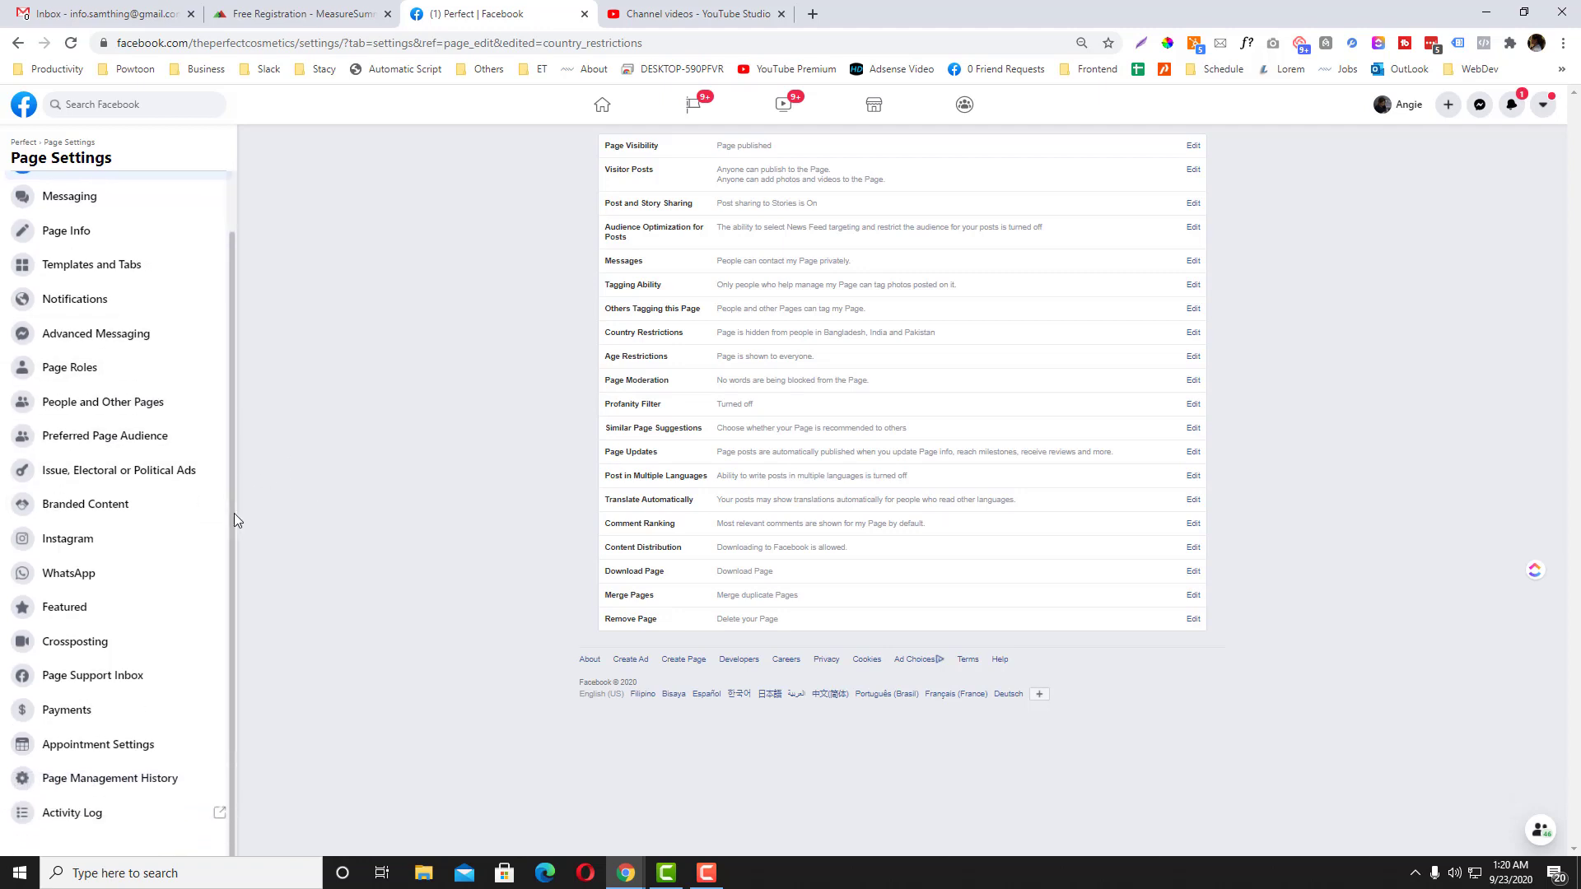
scroll(234, 514, "up", 2)
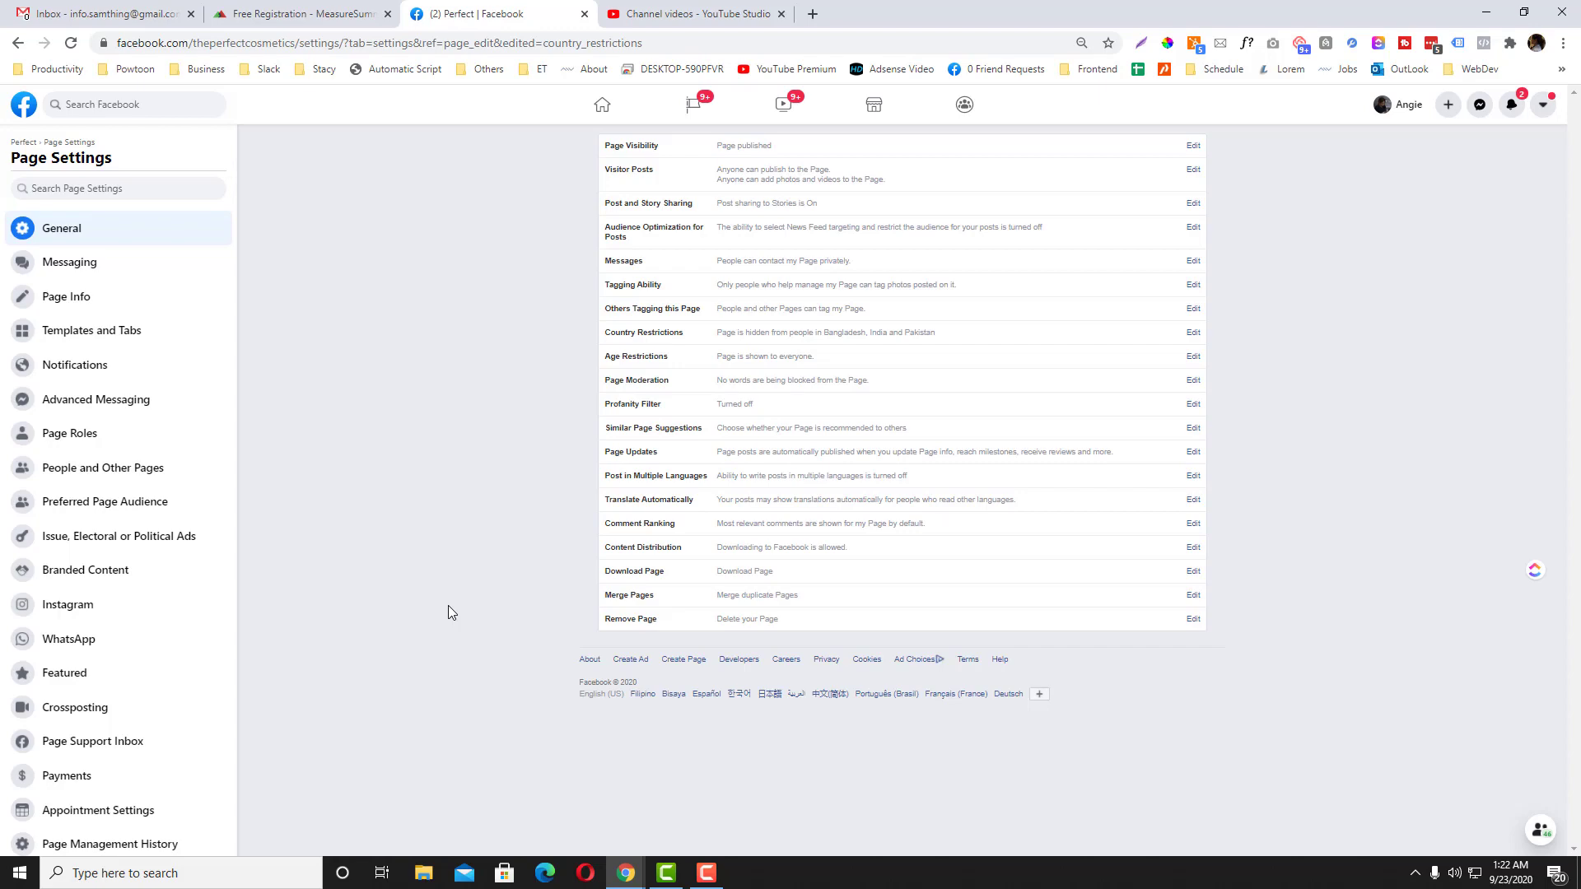
left_click(706, 872)
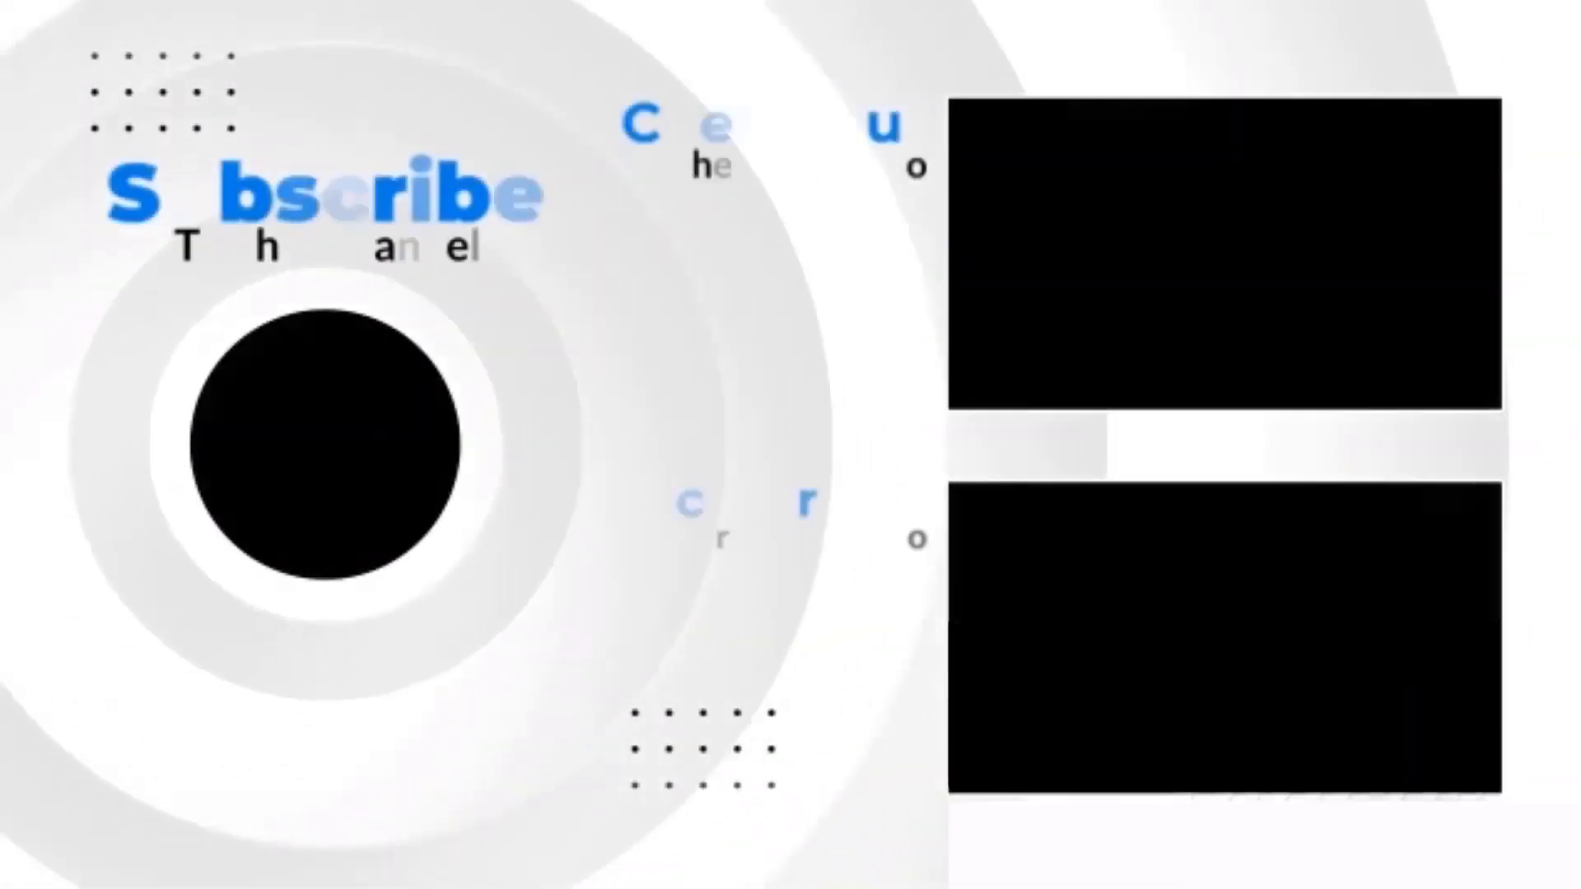